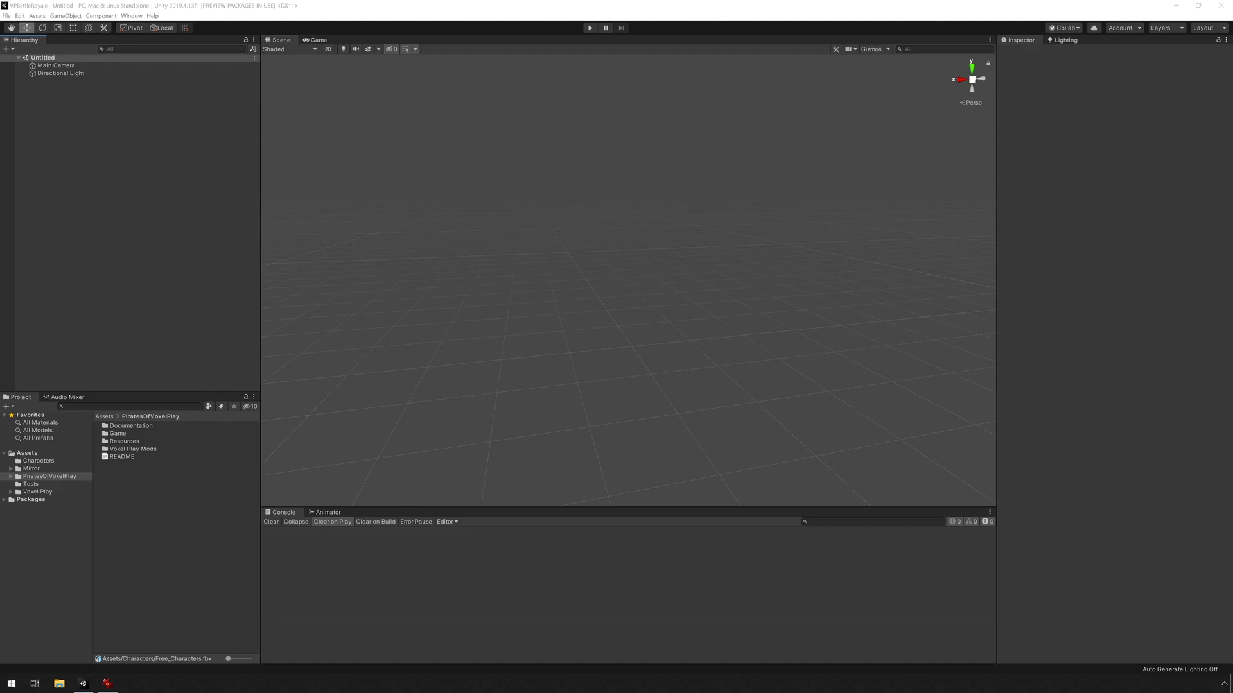
- Duplicate the PlayerController_Networked prefab in the PiratesOfVoxelPlay/Game/Prefabs/PlayerPrefabs folder
click(104, 417)
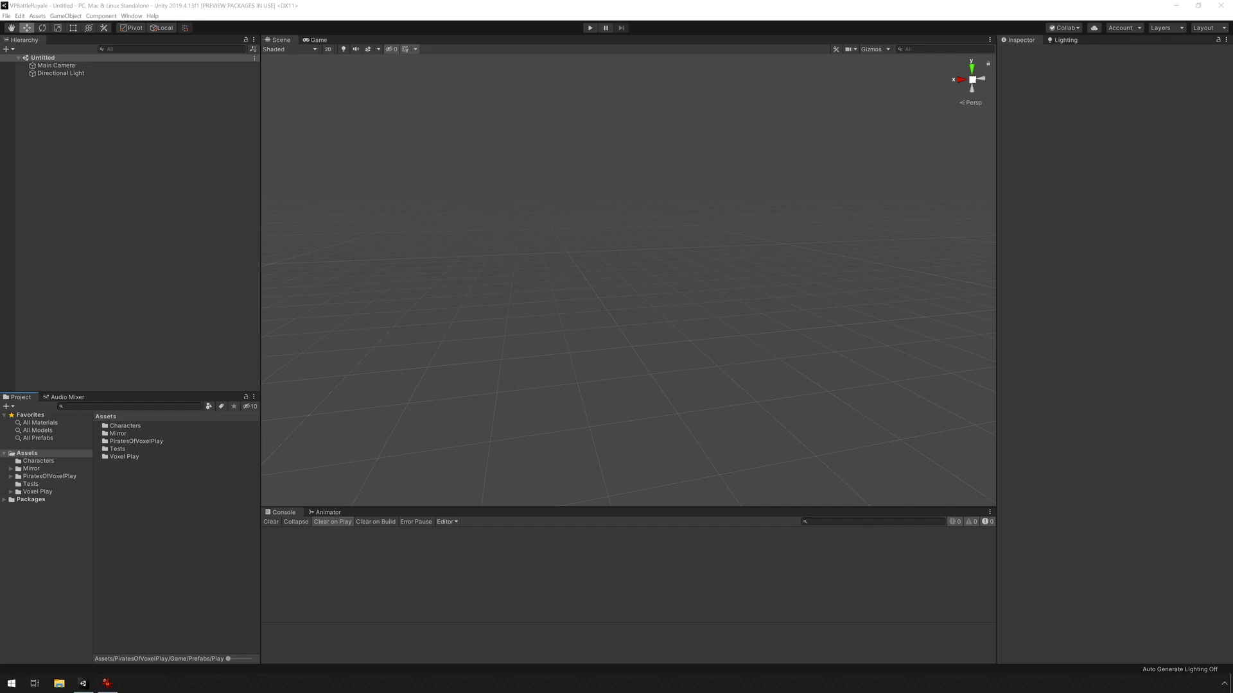
click(49, 477)
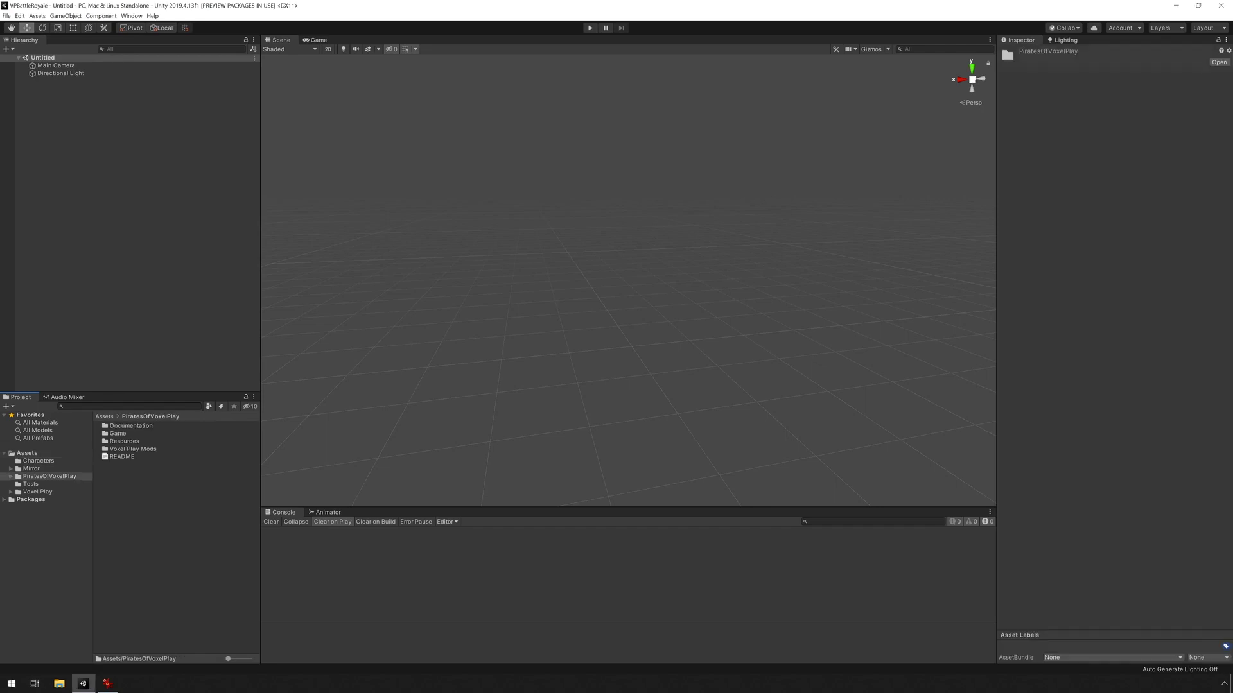
double_click(118, 434)
double_click(120, 441)
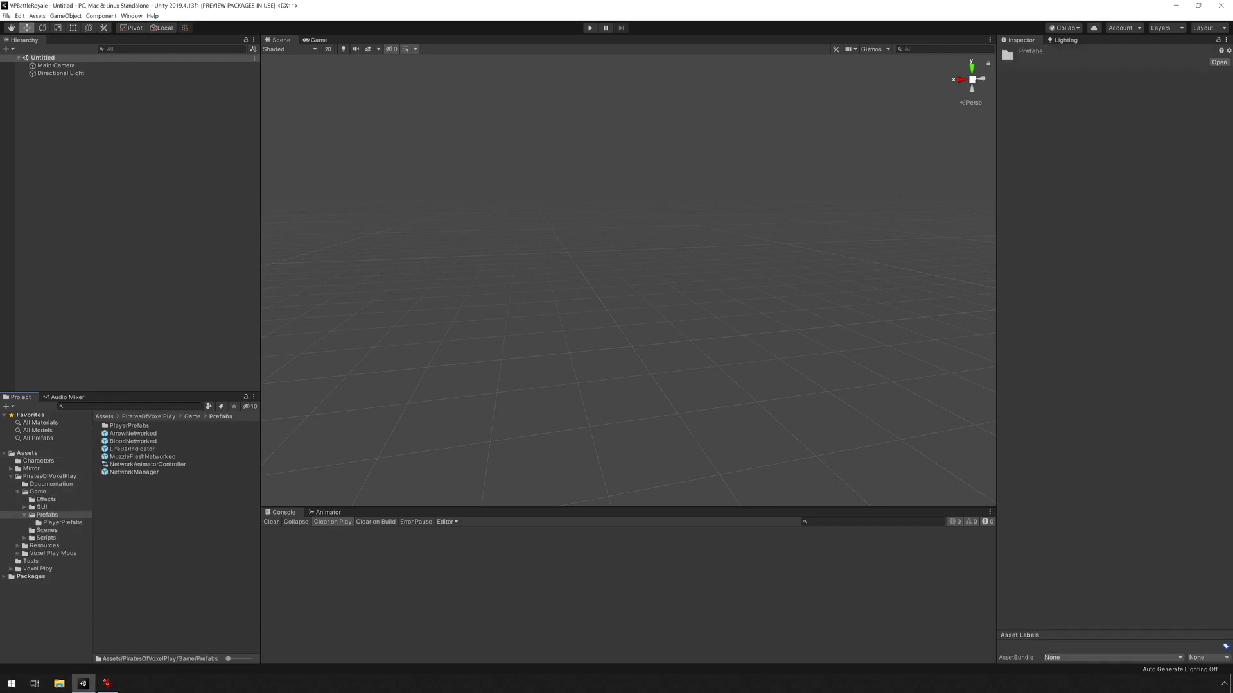
double_click(129, 426)
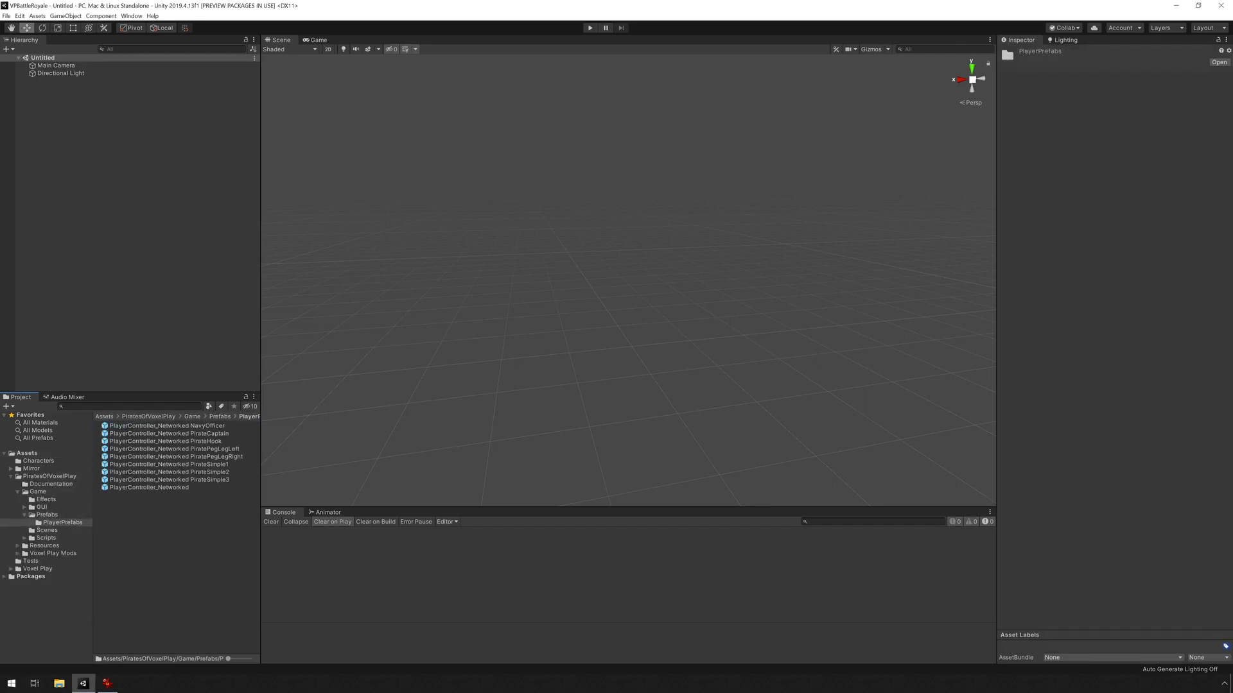
click(149, 488)
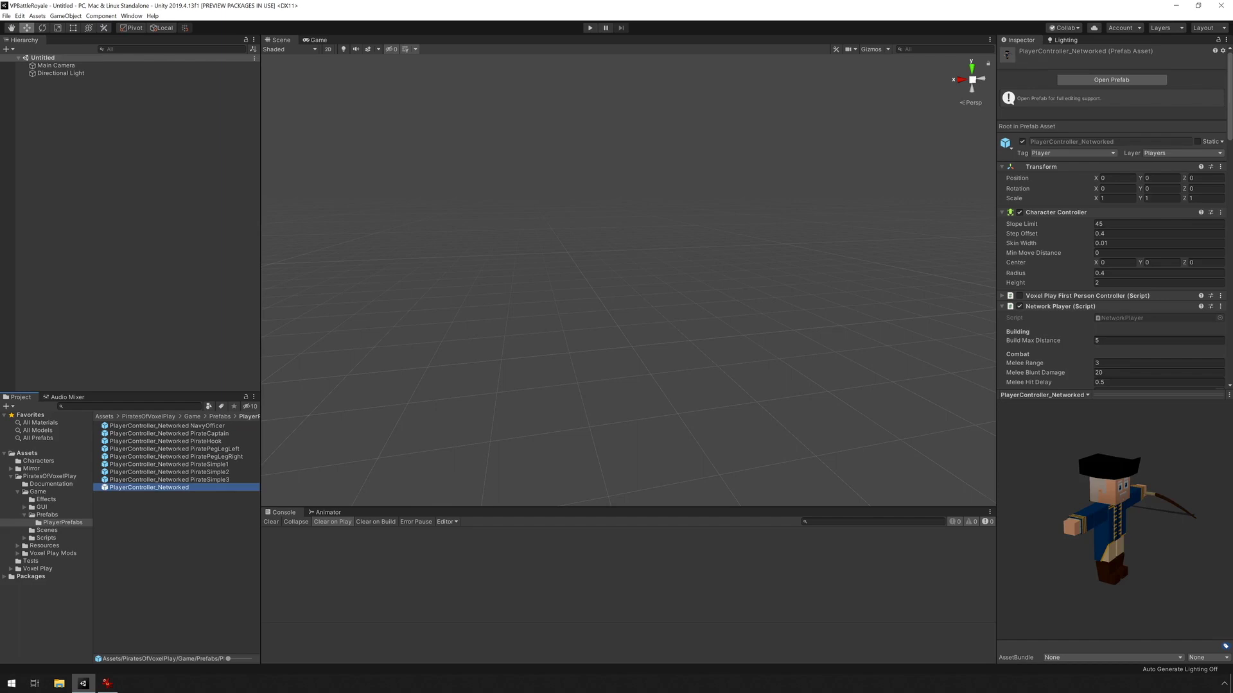
key(ctrl+d)
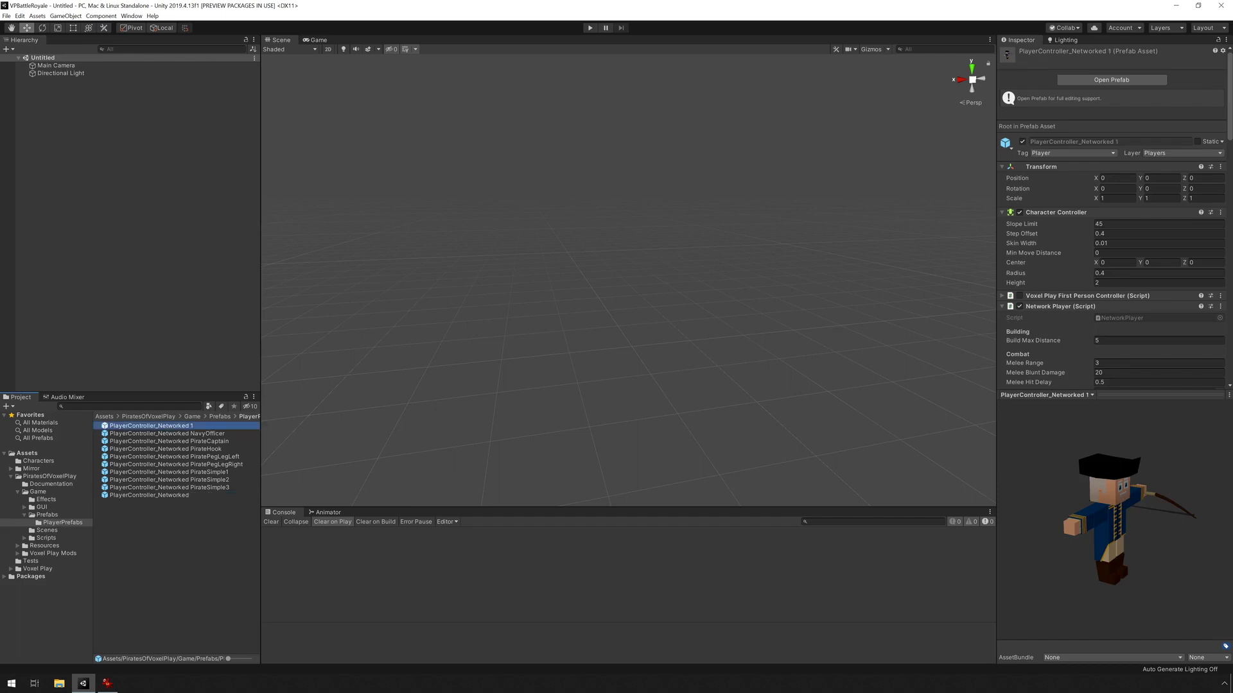
- Open the duplicated PlayerController_Networked 1 prefab for editing and frame its character in the scene
double_click(151, 425)
middle_drag(628, 257, 628, 302)
scroll(628, 286, down, 5)
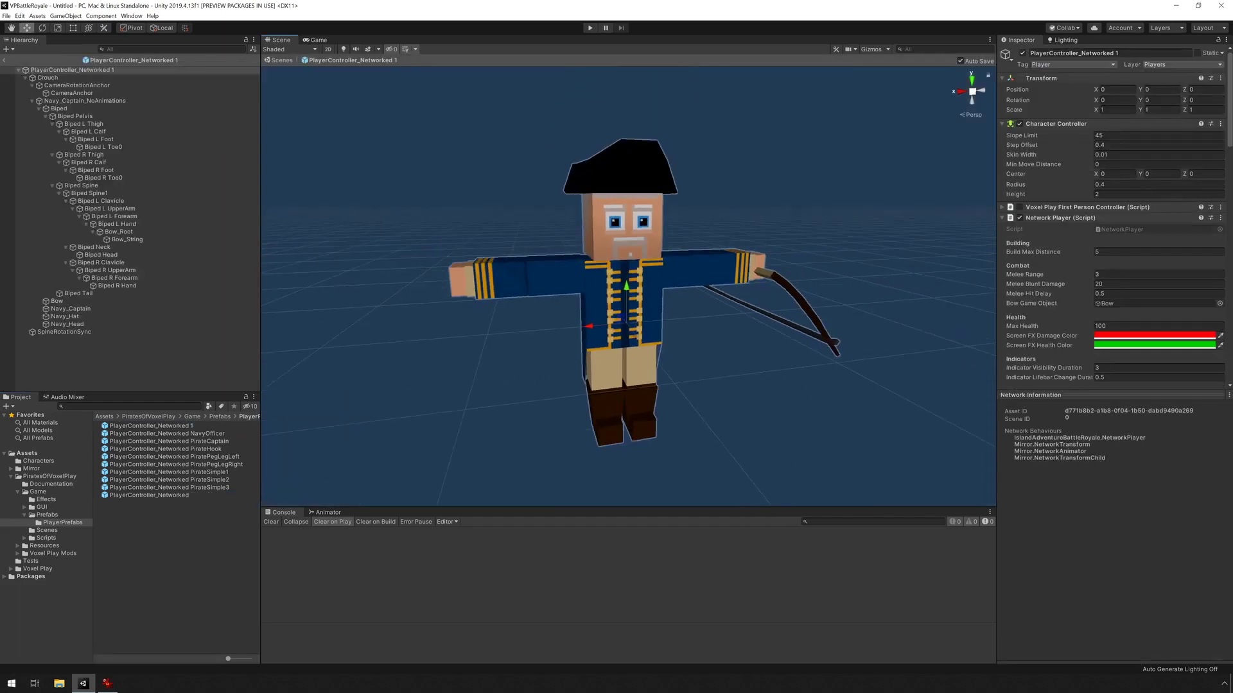
mouse_move(565, 276)
alt+mouse_down()
mouse_move(739, 308)
mouse_move(552, 289)
alt+mouse_up()
key(alt+Tab)
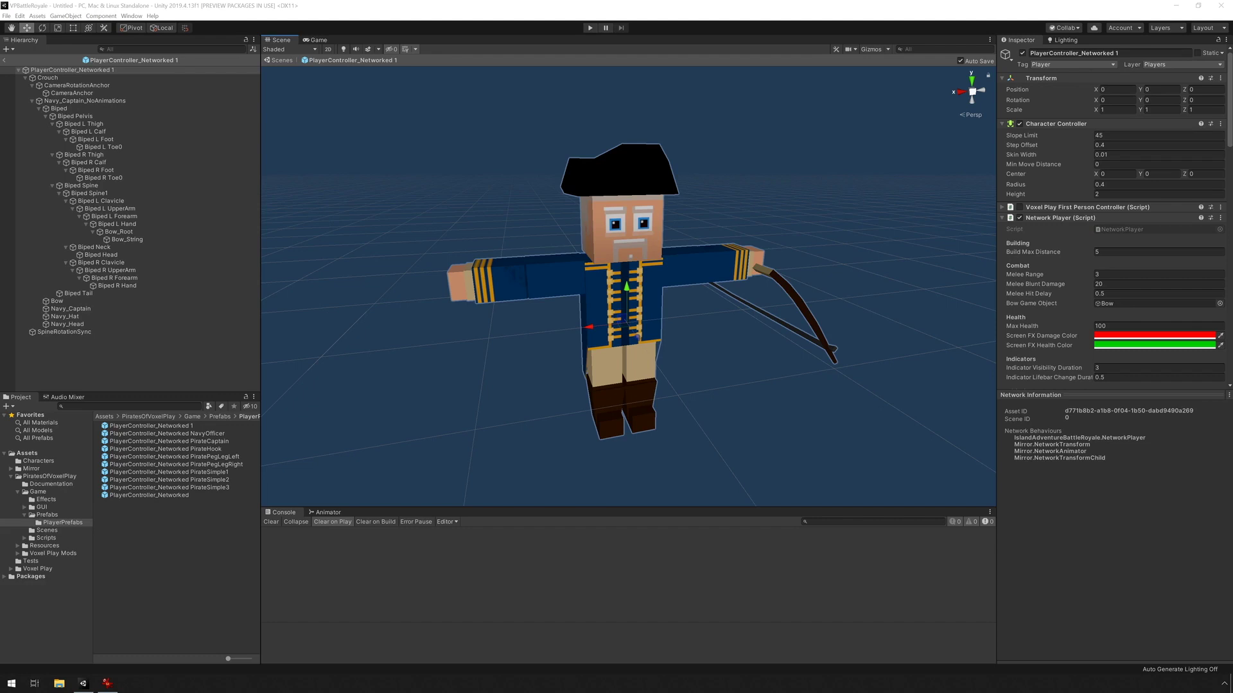
- Set the Free_Characters model's rig animation type to Humanoid and apply the import settings
click(39, 462)
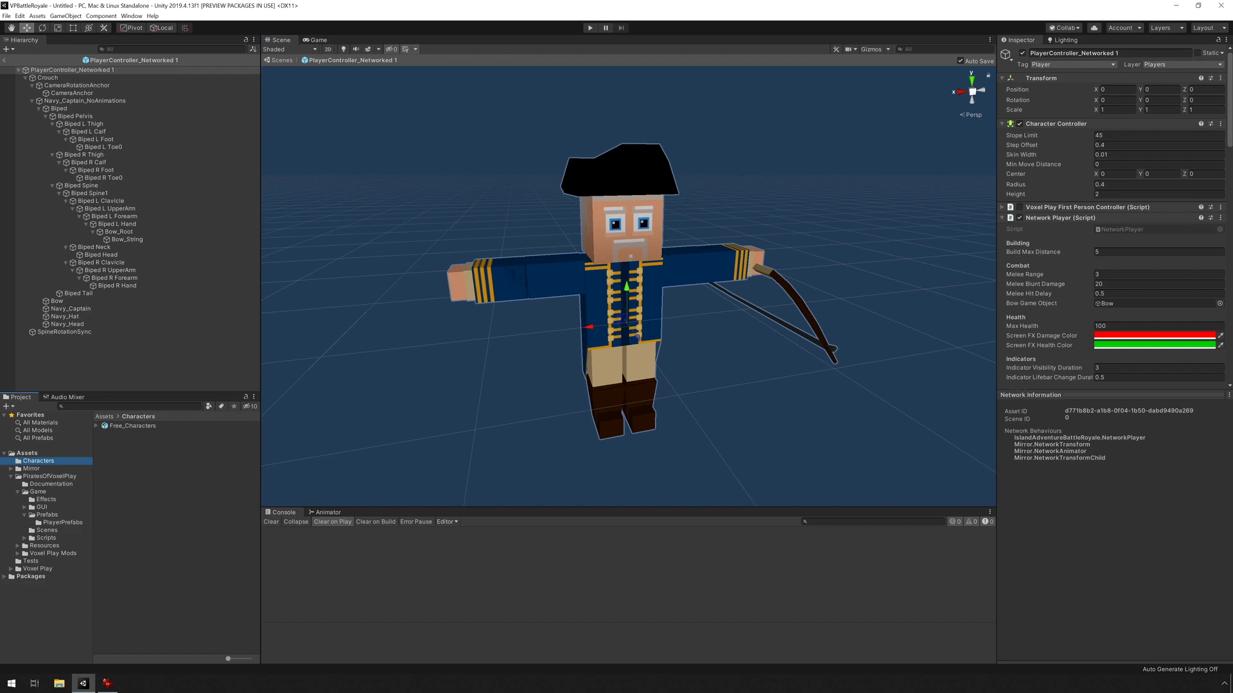
click(132, 426)
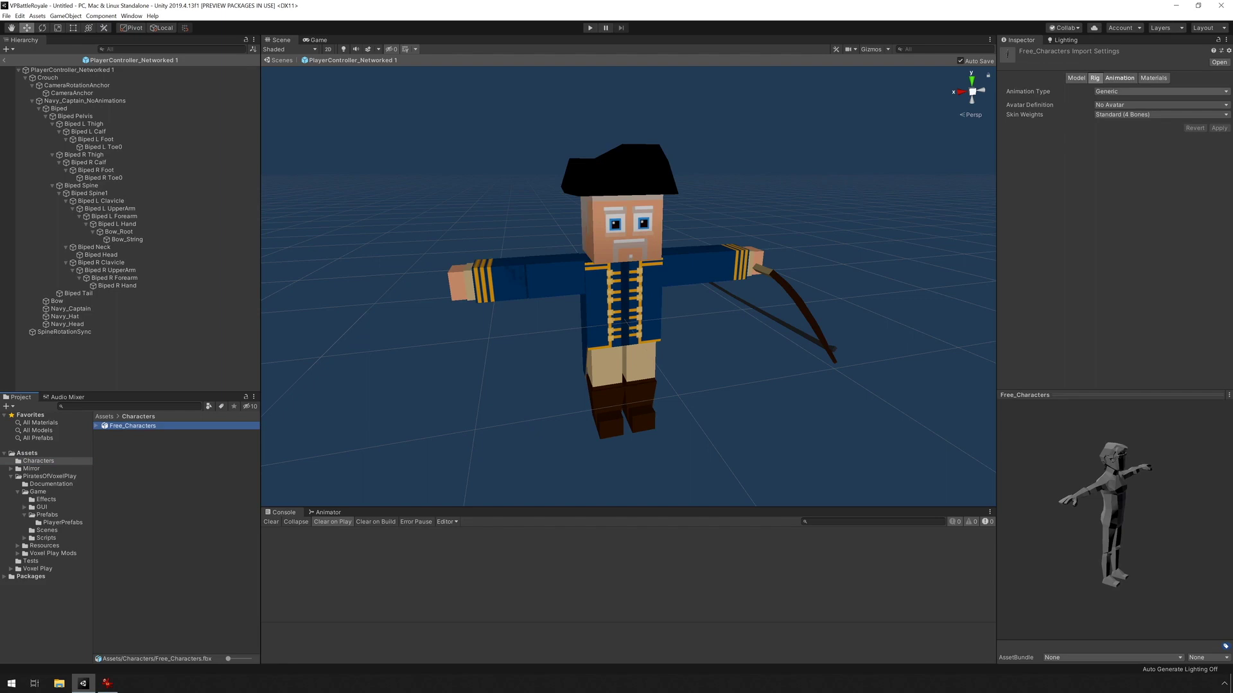
click(1130, 91)
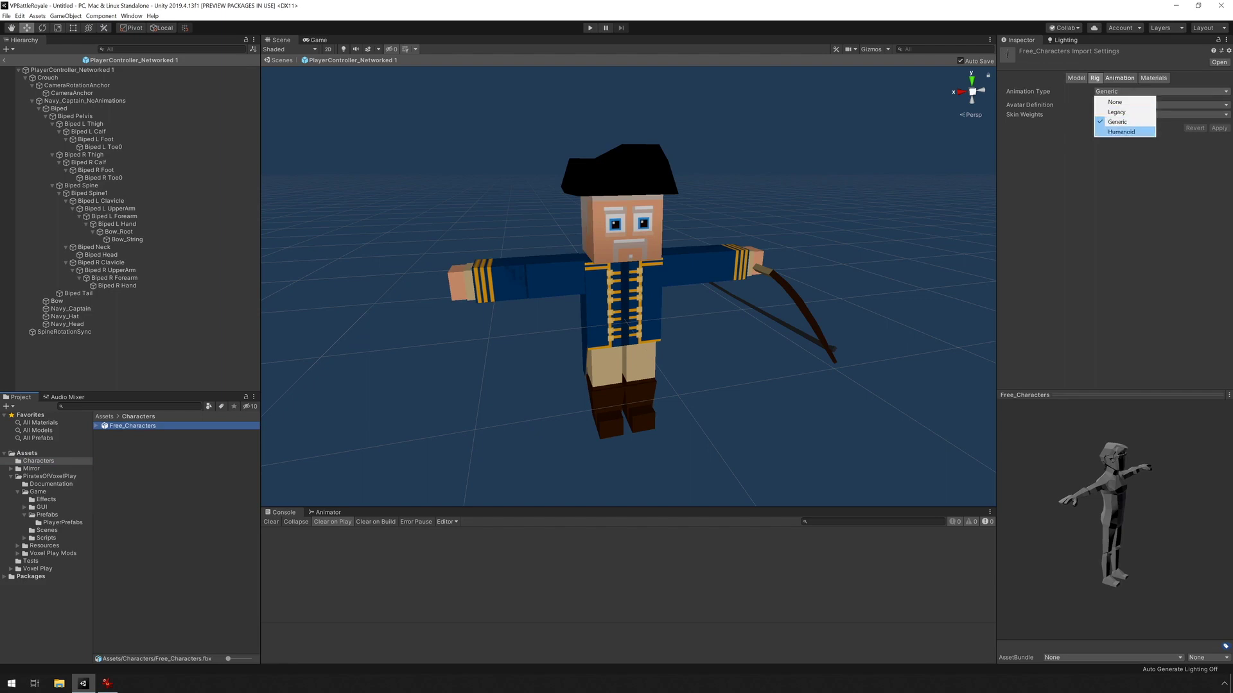
click(1117, 133)
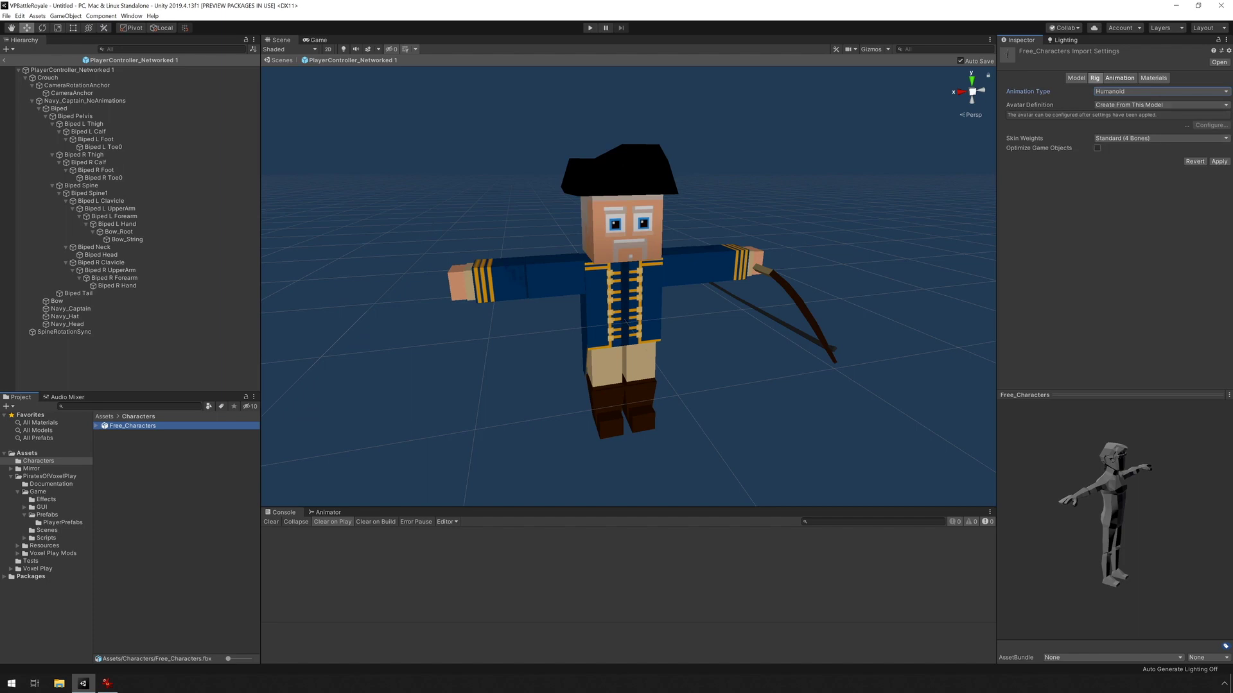
click(1219, 161)
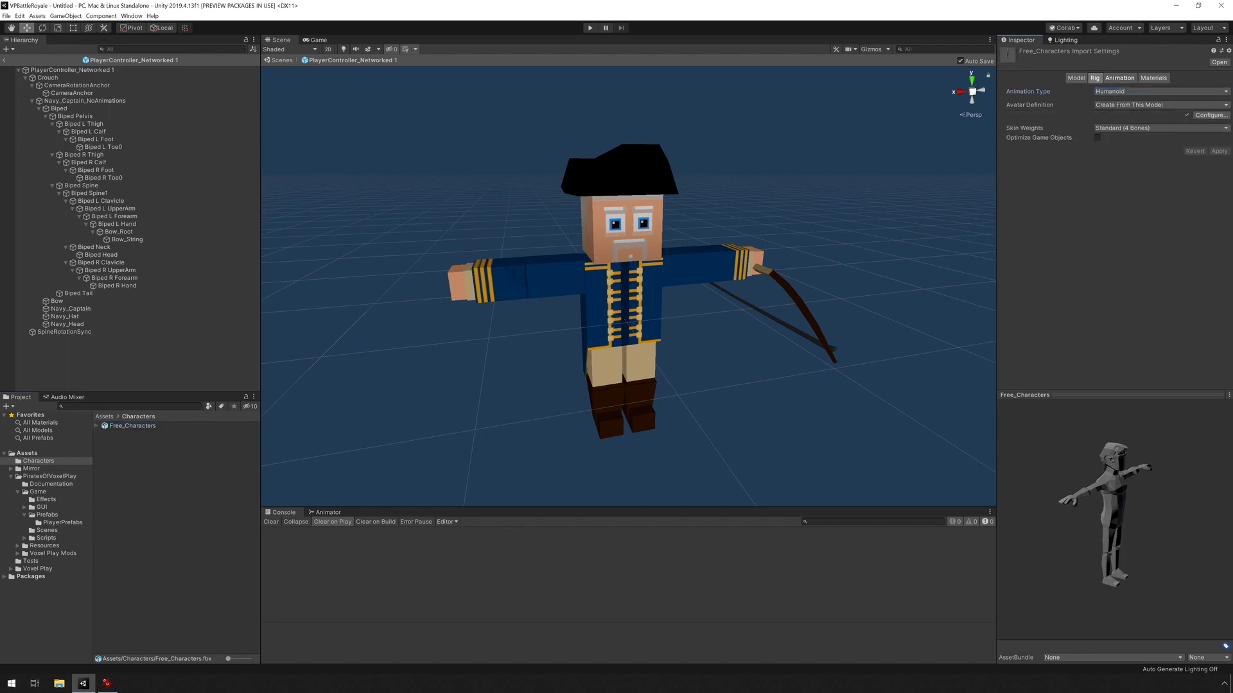
- Add the Free_Characters model as a child of Crouch and collapse the Navy_Captain_NoAnimations hierarchy
drag(132, 426, 129, 78)
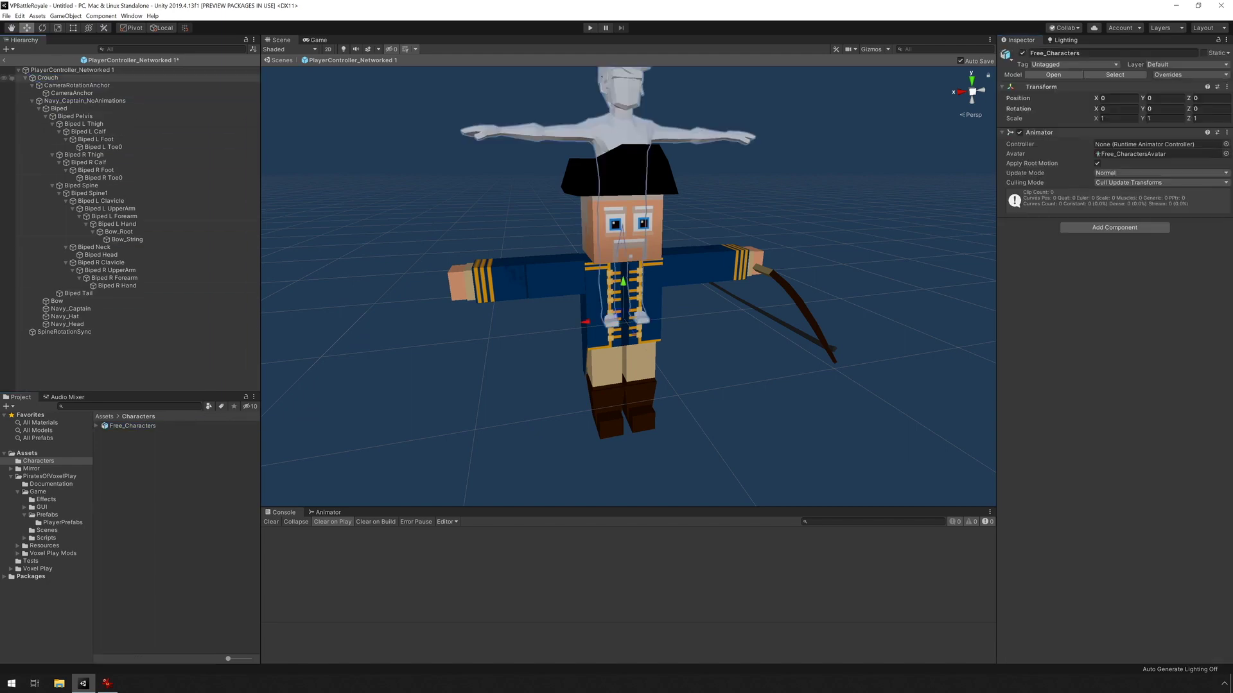
click(32, 101)
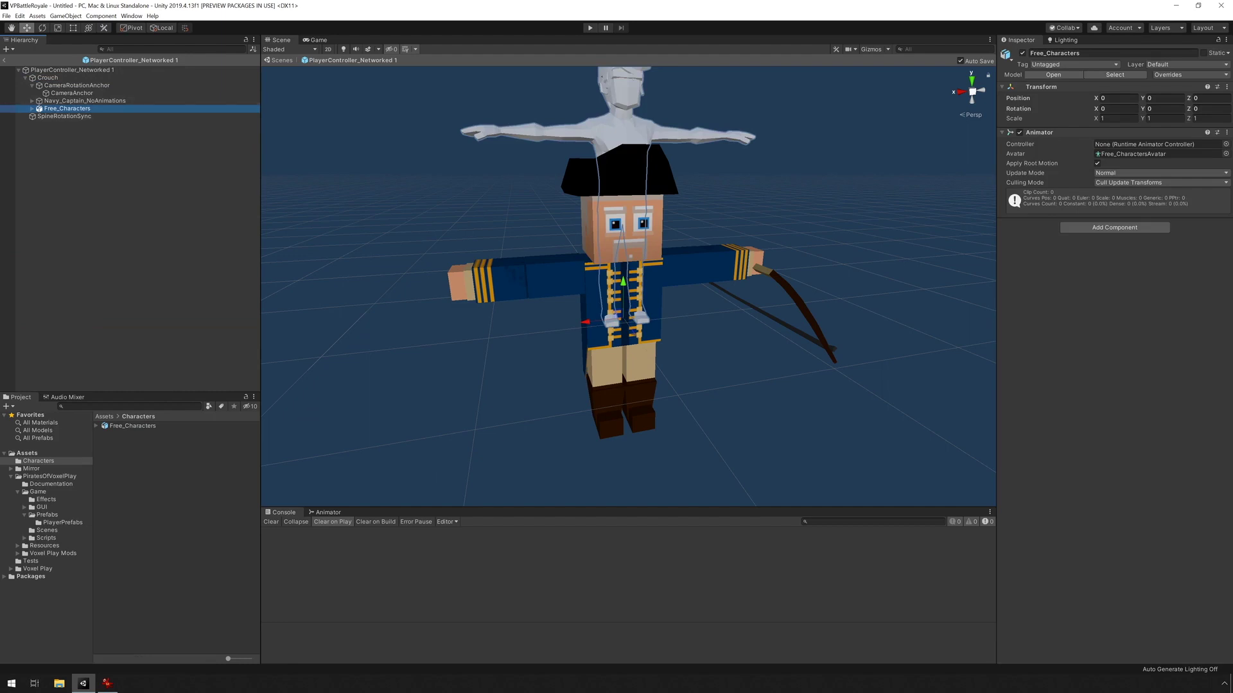
mouse_move(623, 281)
middle_down()
mouse_move(633, 316)
mouse_move(628, 299)
middle_up()
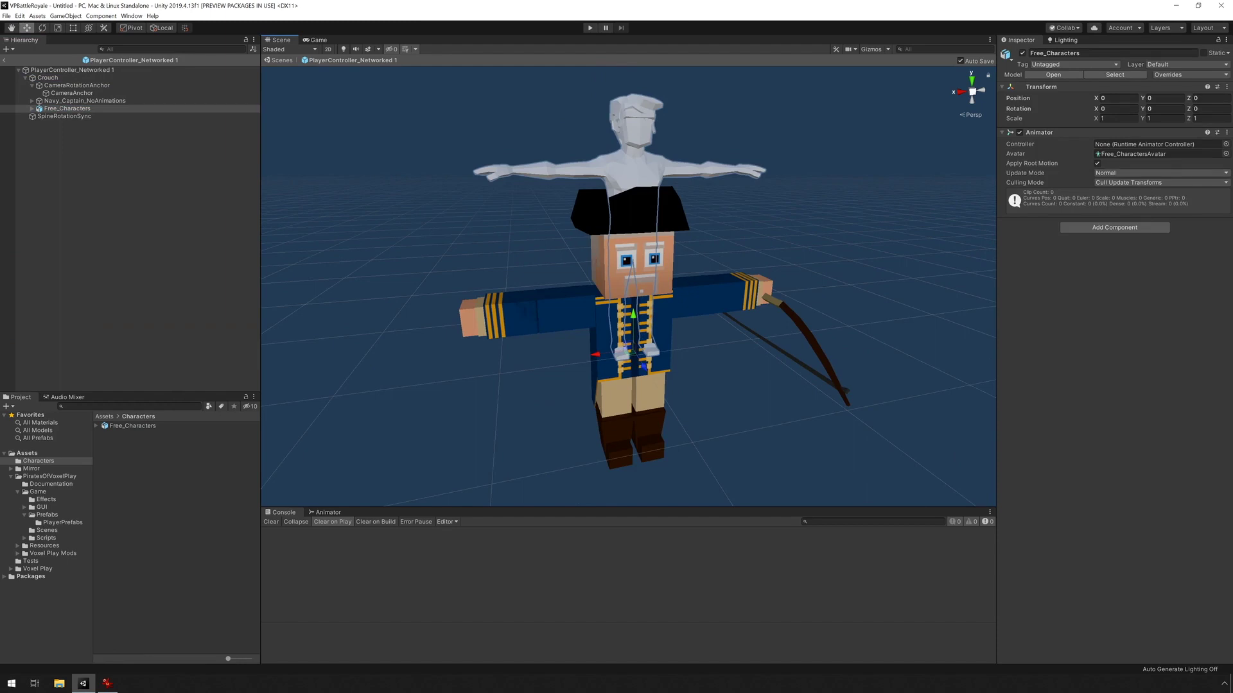
- Copy the Transform values of Navy_Captain_NoAnimations onto Free_Characters
click(84, 101)
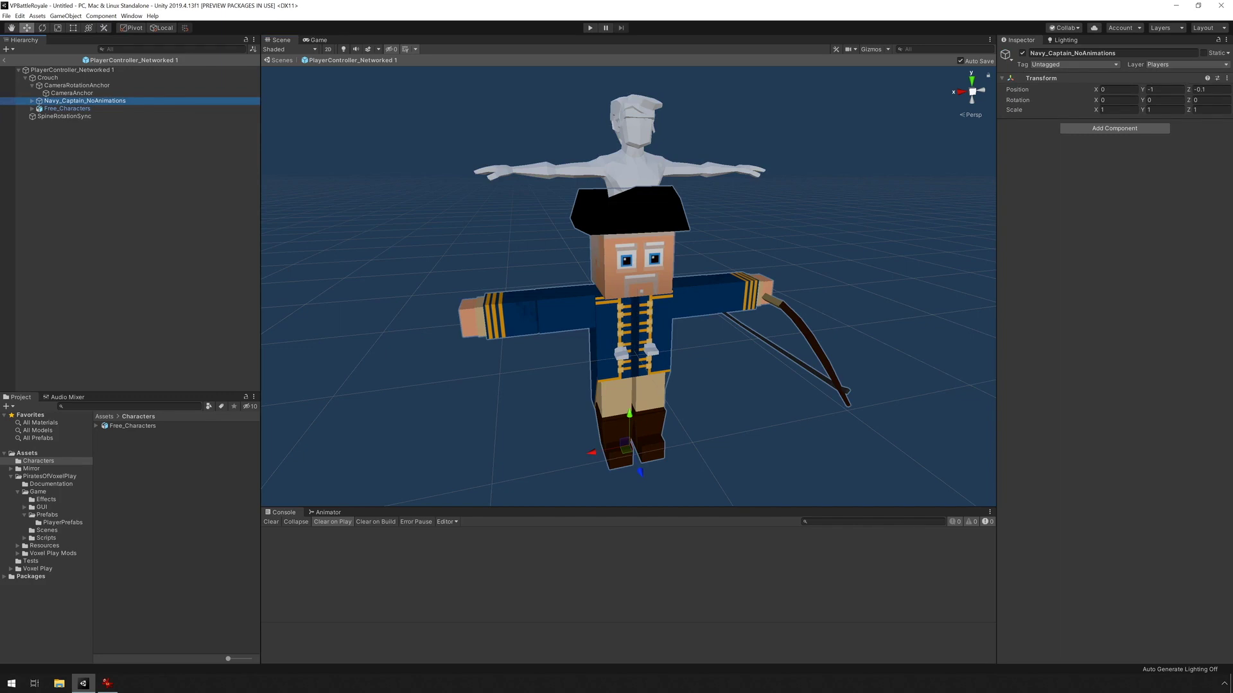
right_click(1049, 78)
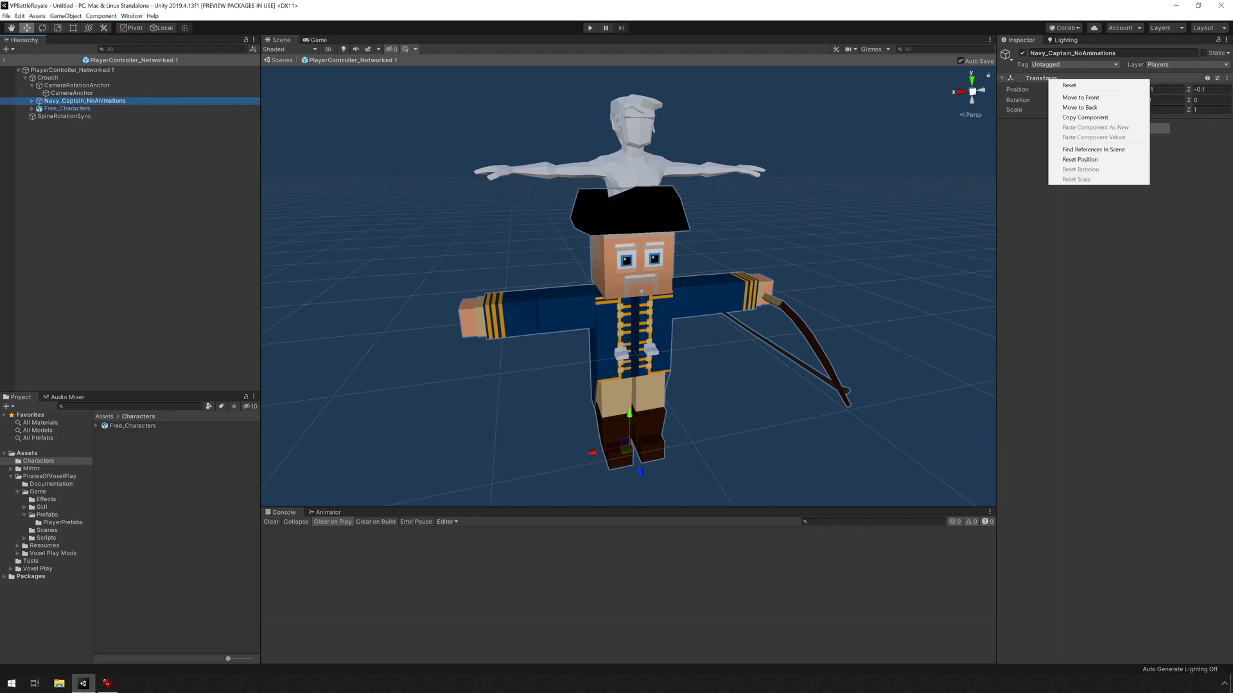
click(1086, 117)
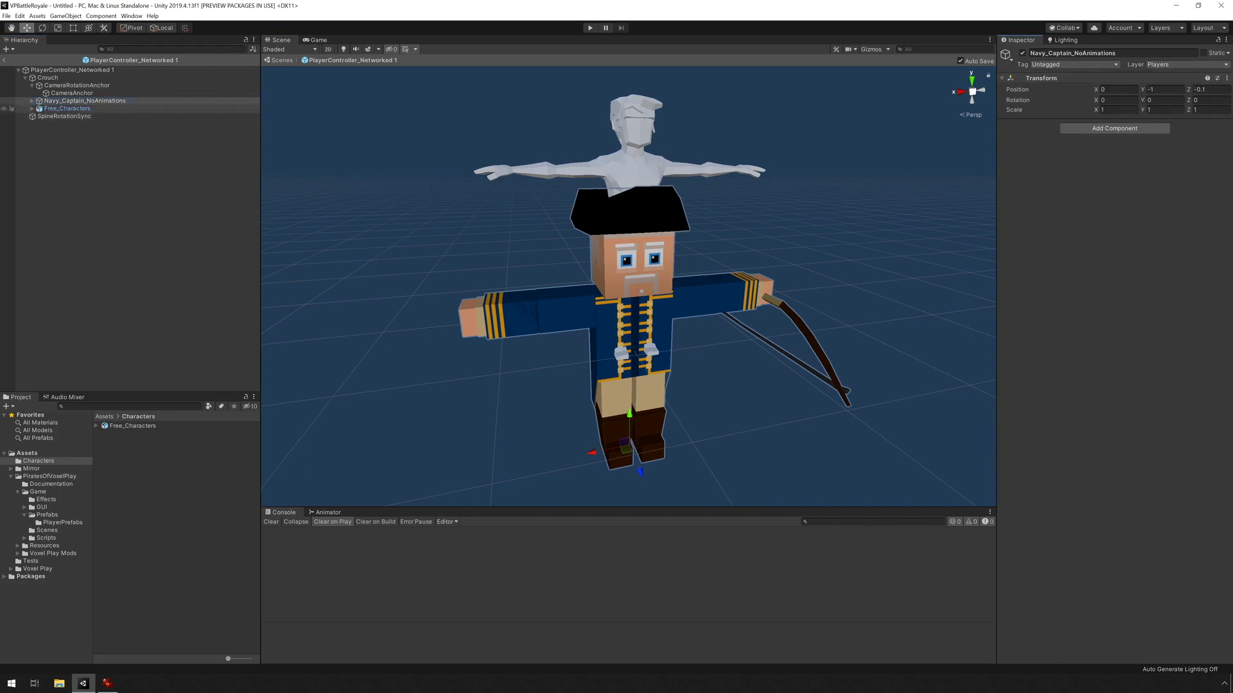
click(68, 109)
right_click(1057, 87)
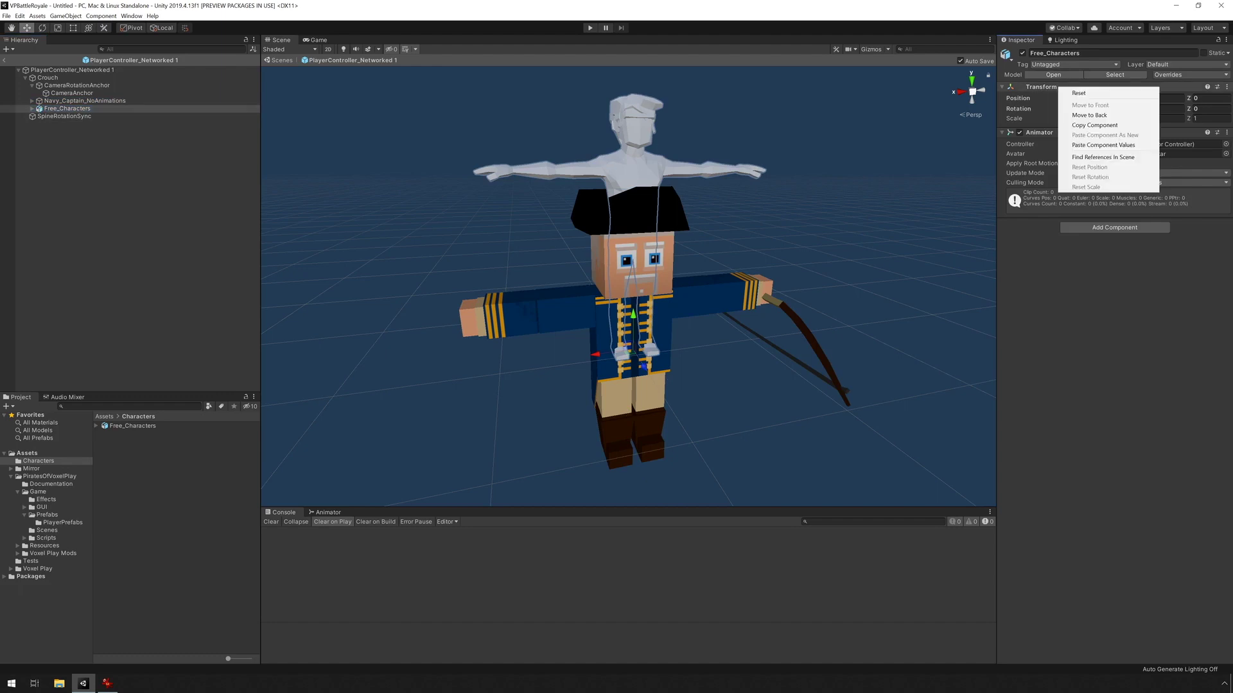
click(1103, 145)
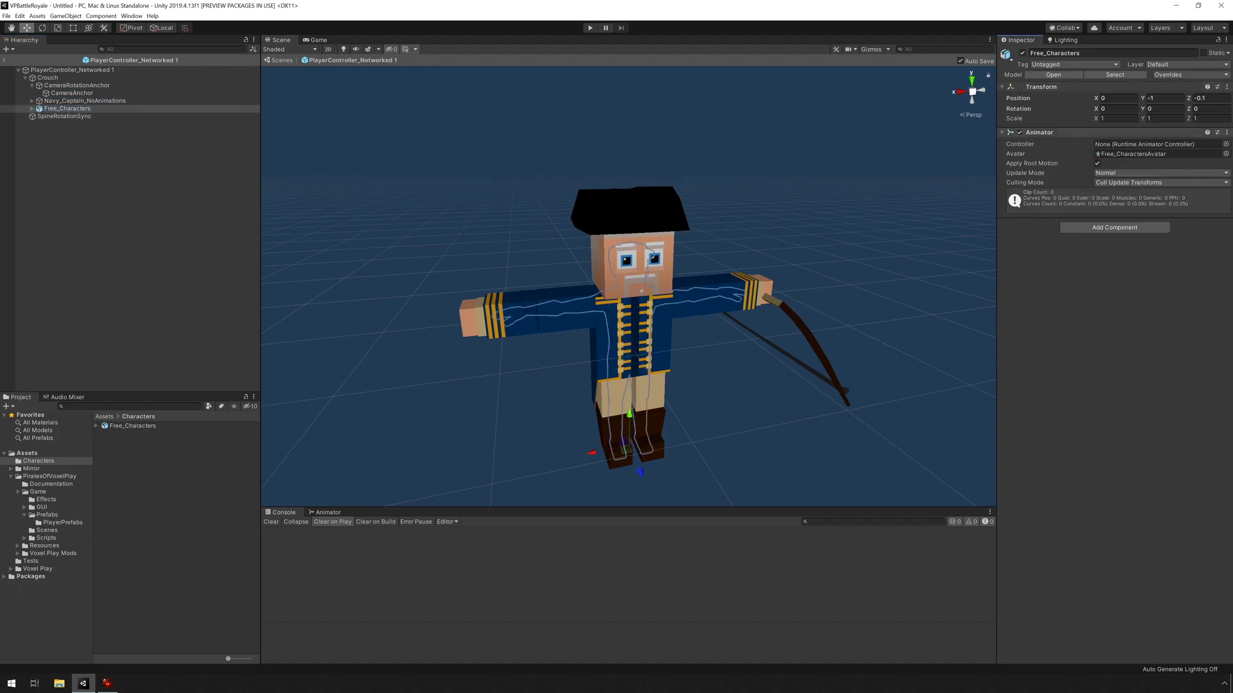
- Check the alignment of Free_Characters with the captain model and disable the Animator component on Free_Characters
middle_drag(707, 334, 706, 273)
scroll(707, 273, up, 6)
alt+drag(706, 273, 642, 260)
middle_drag(642, 260, 643, 300)
alt+drag(642, 299, 647, 280)
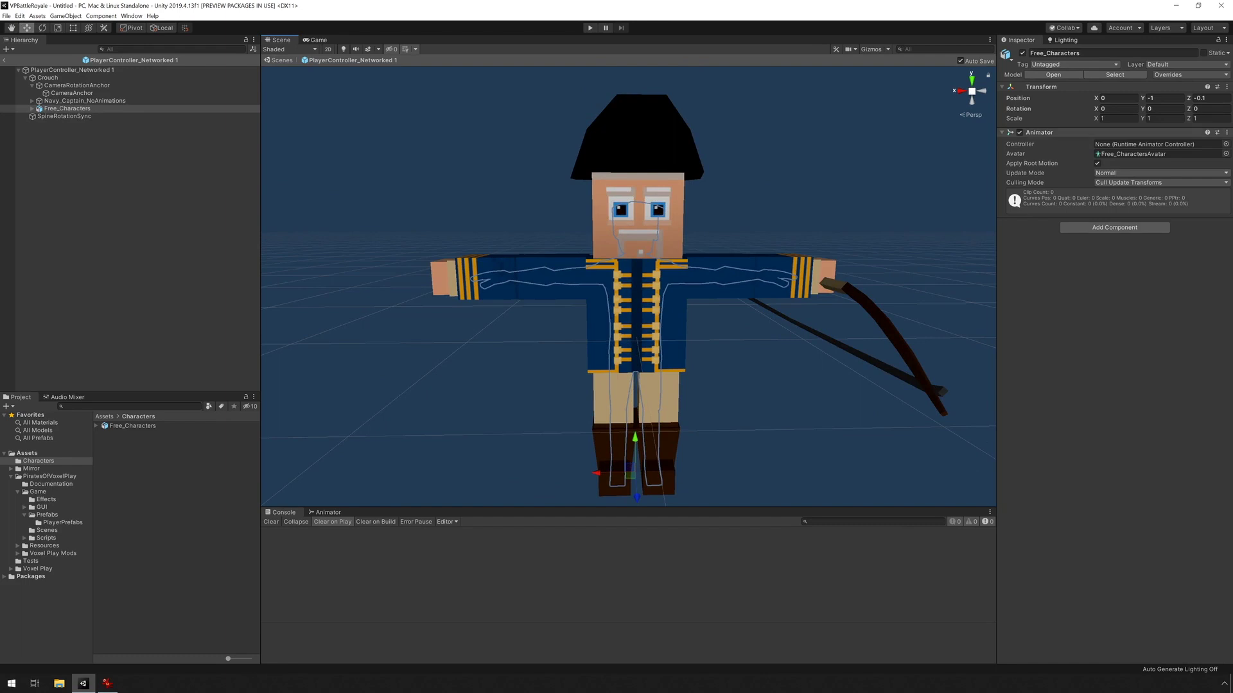
click(1019, 133)
- Assign Free_CharactersAvatar as the avatar of the Animator on the root PlayerController_Networked 1 object
click(72, 69)
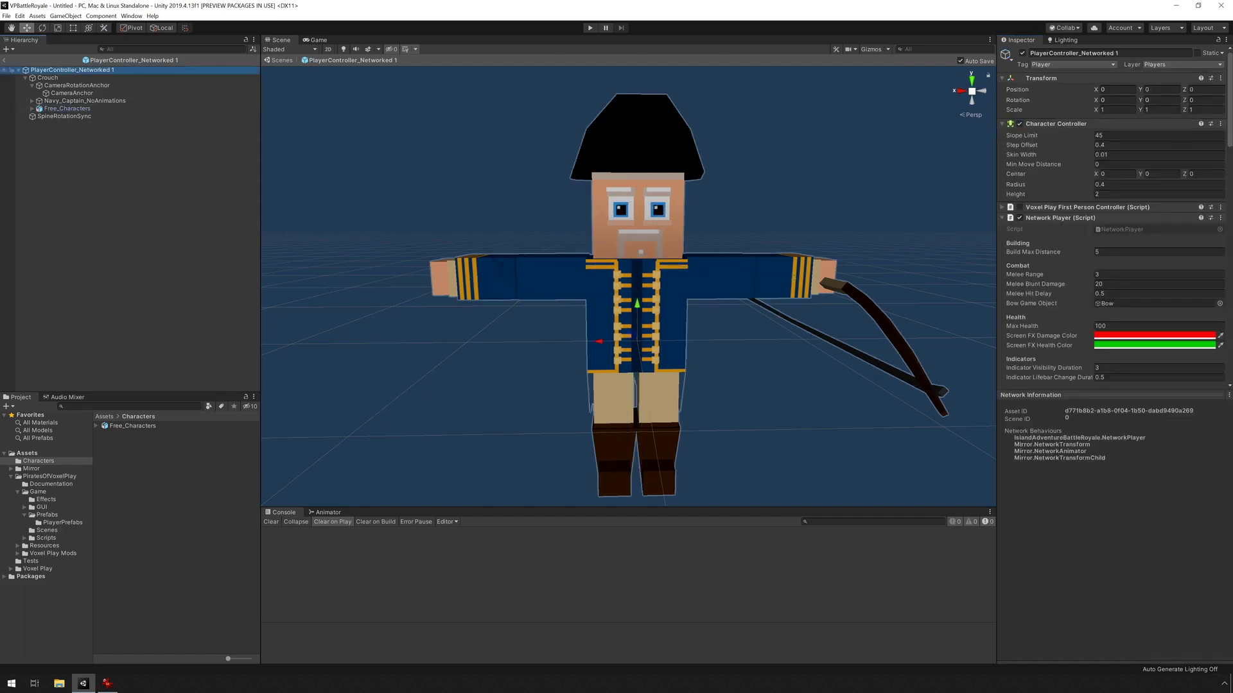
scroll(1114, 218, down, 15)
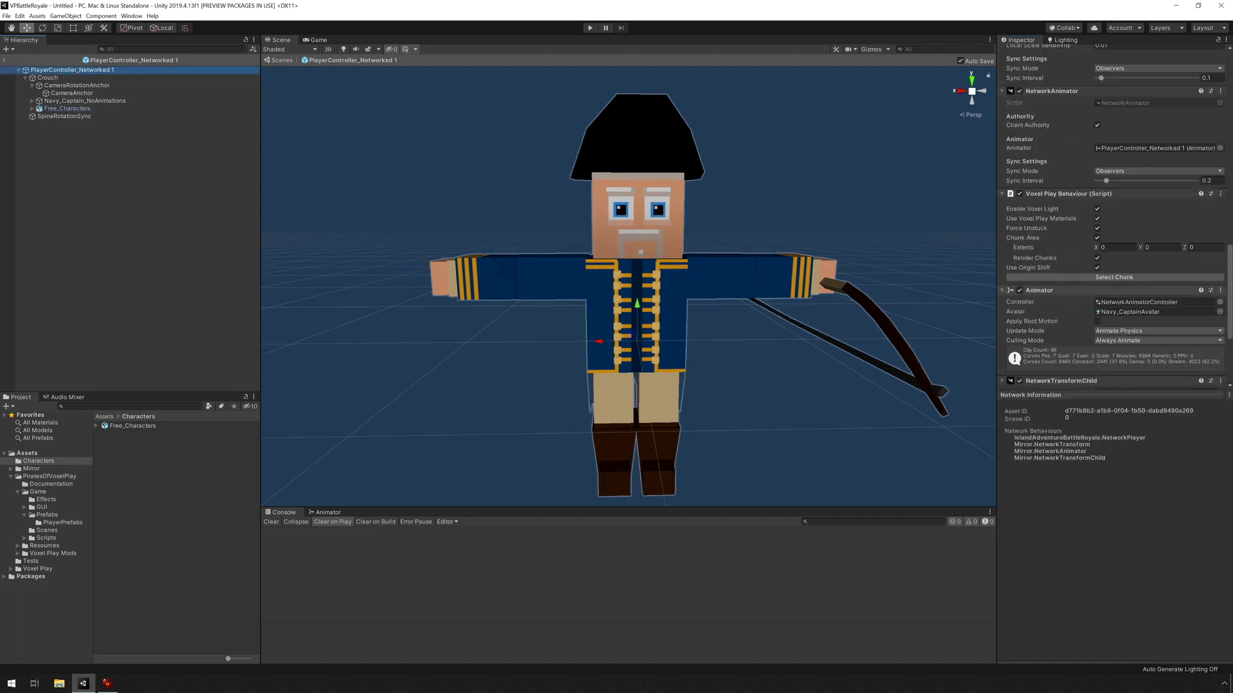
scroll(1114, 289, down, 5)
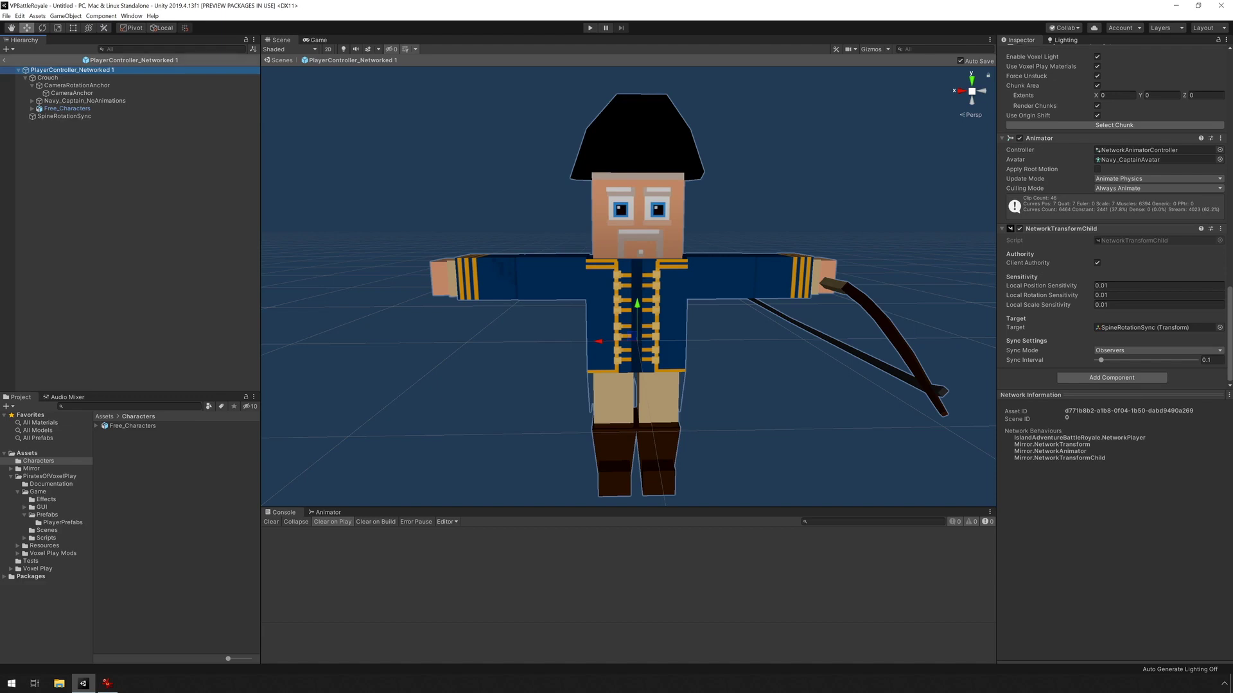
click(132, 426)
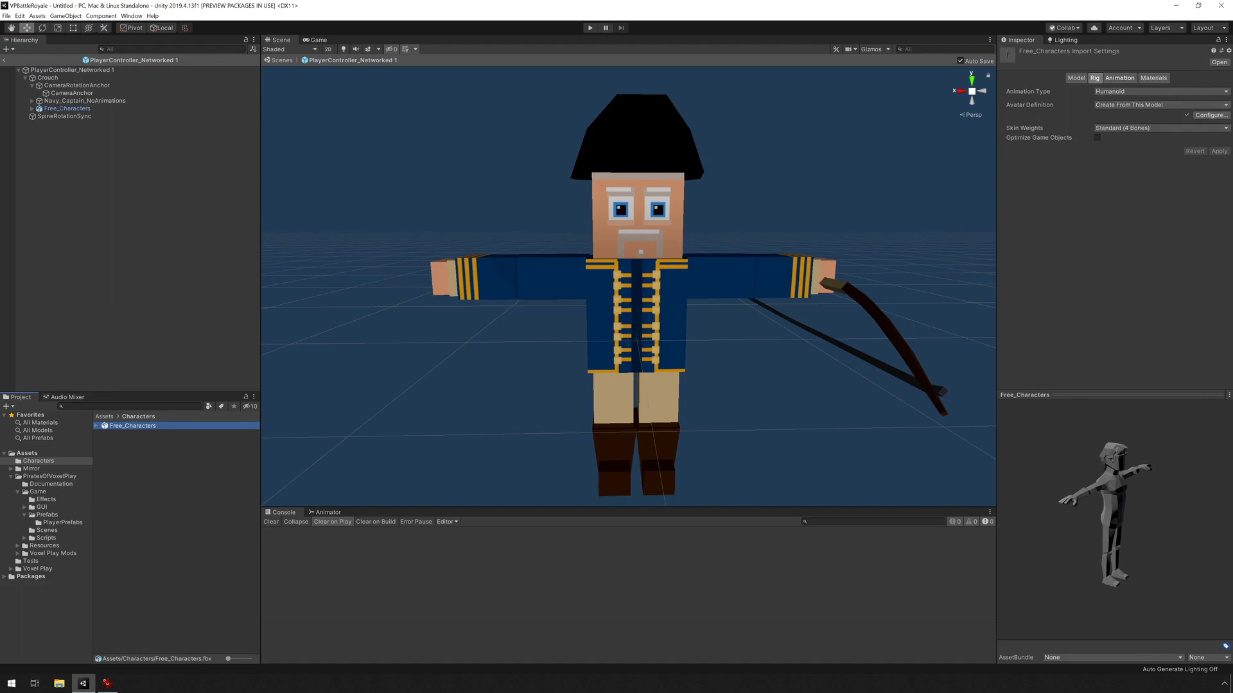
key(Right)
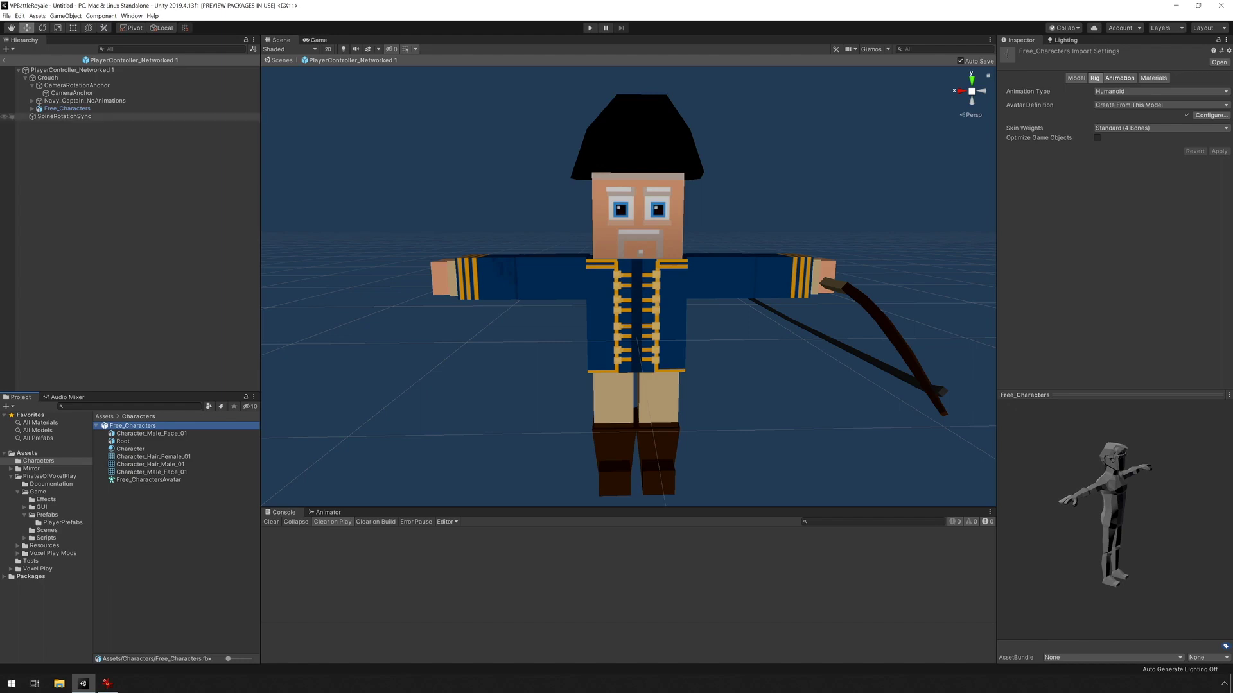
click(72, 69)
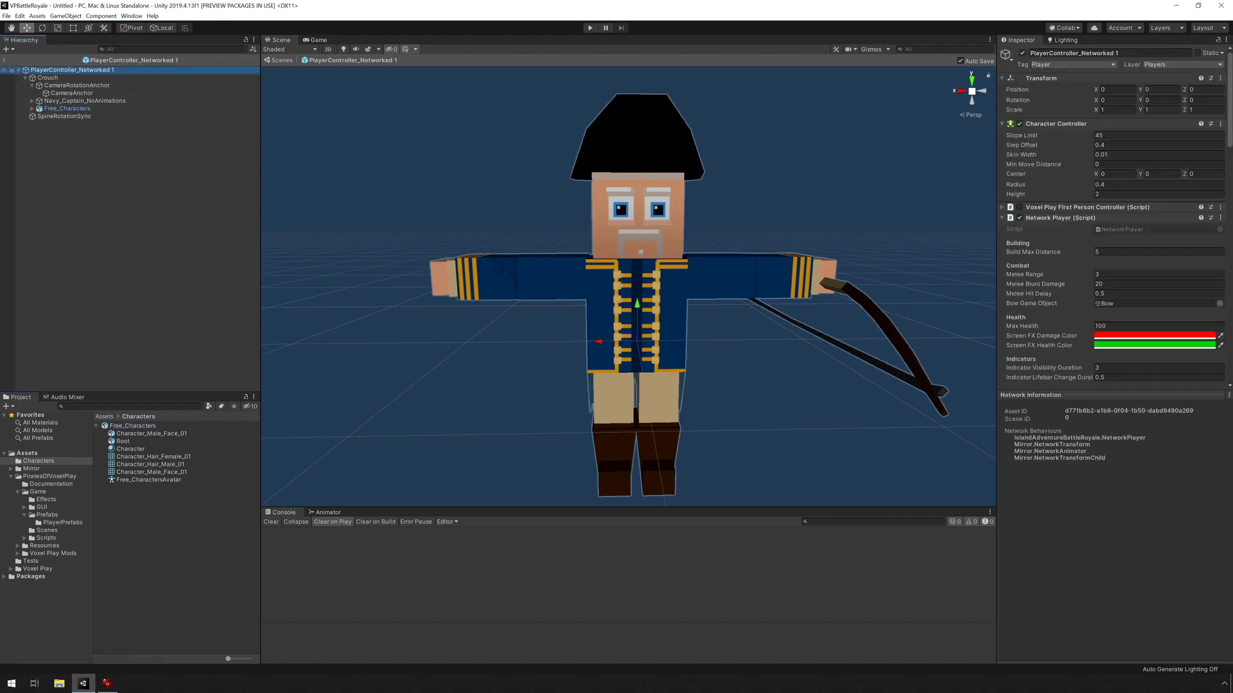
scroll(1114, 216, down, 10)
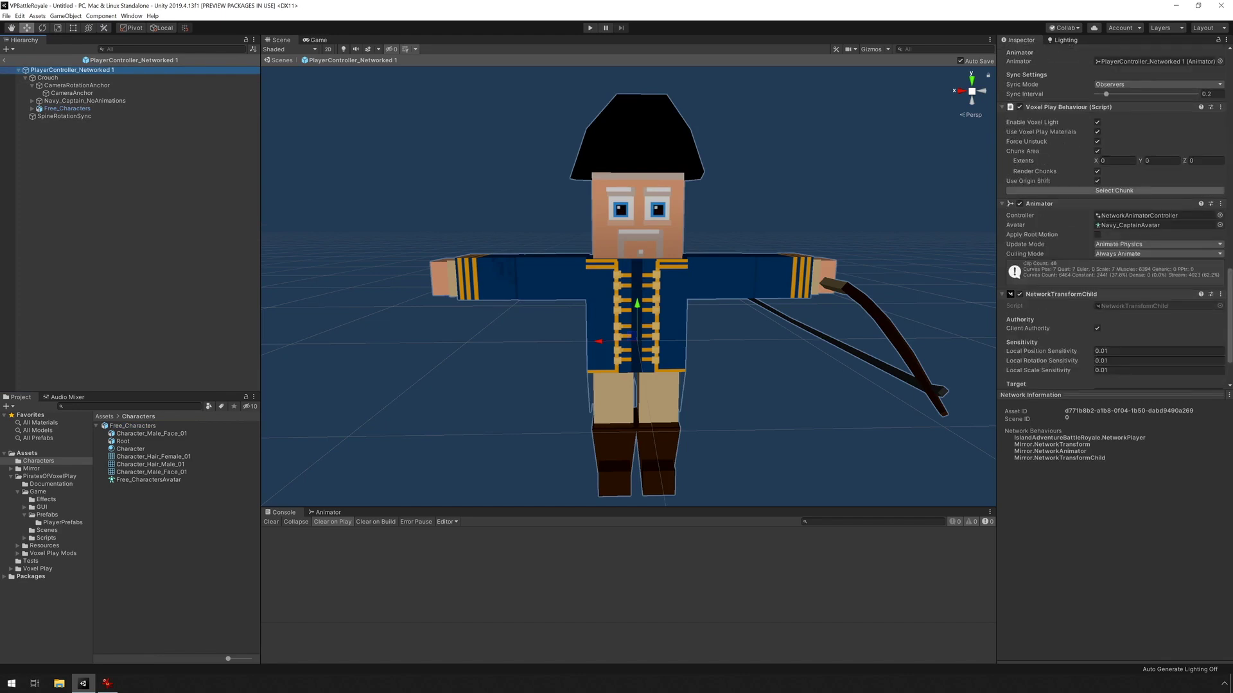
drag(148, 479, 1146, 226)
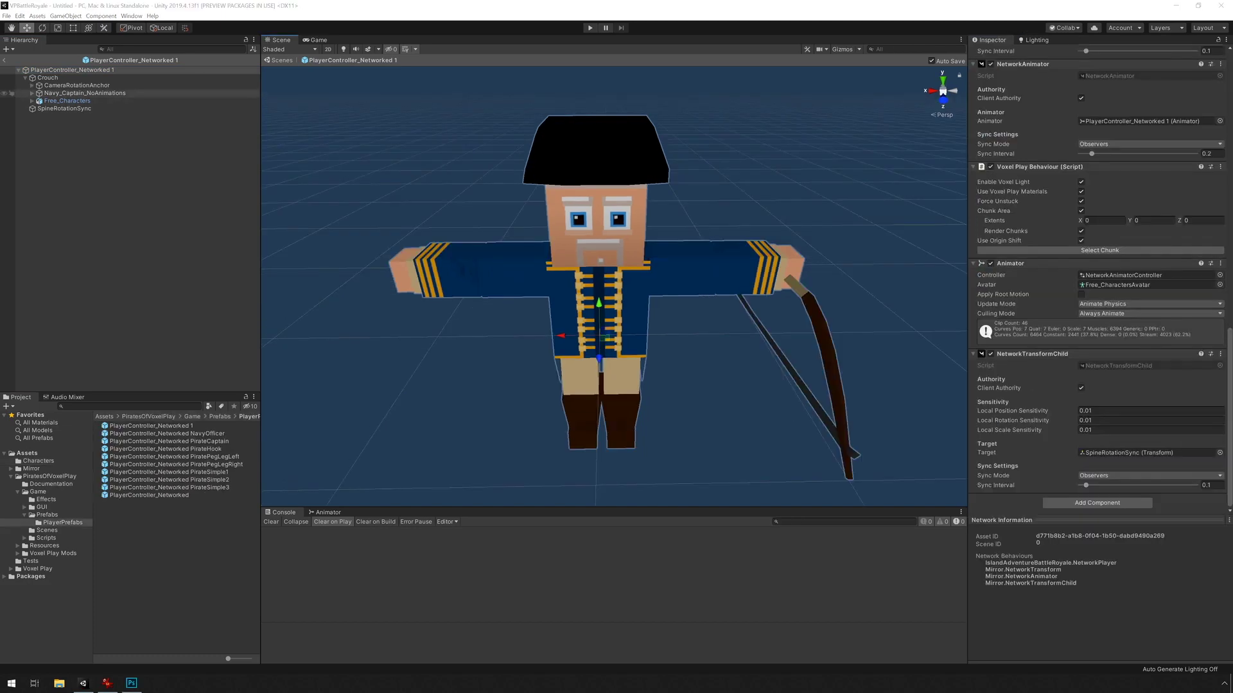
- Deactivate Navy_Captain_NoAnimations to inspect the Free_Characters model on its own, and reactivate it
click(84, 93)
click(994, 53)
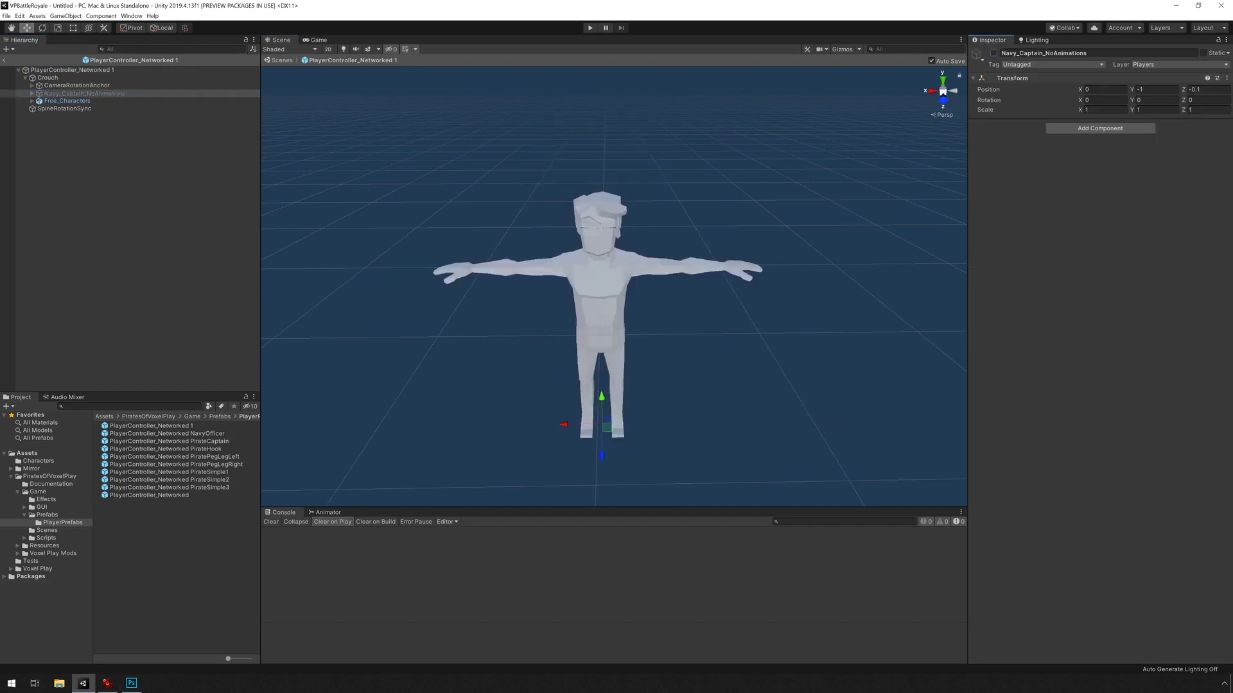
alt+drag(642, 257, 703, 239)
middle_drag(703, 239, 749, 224)
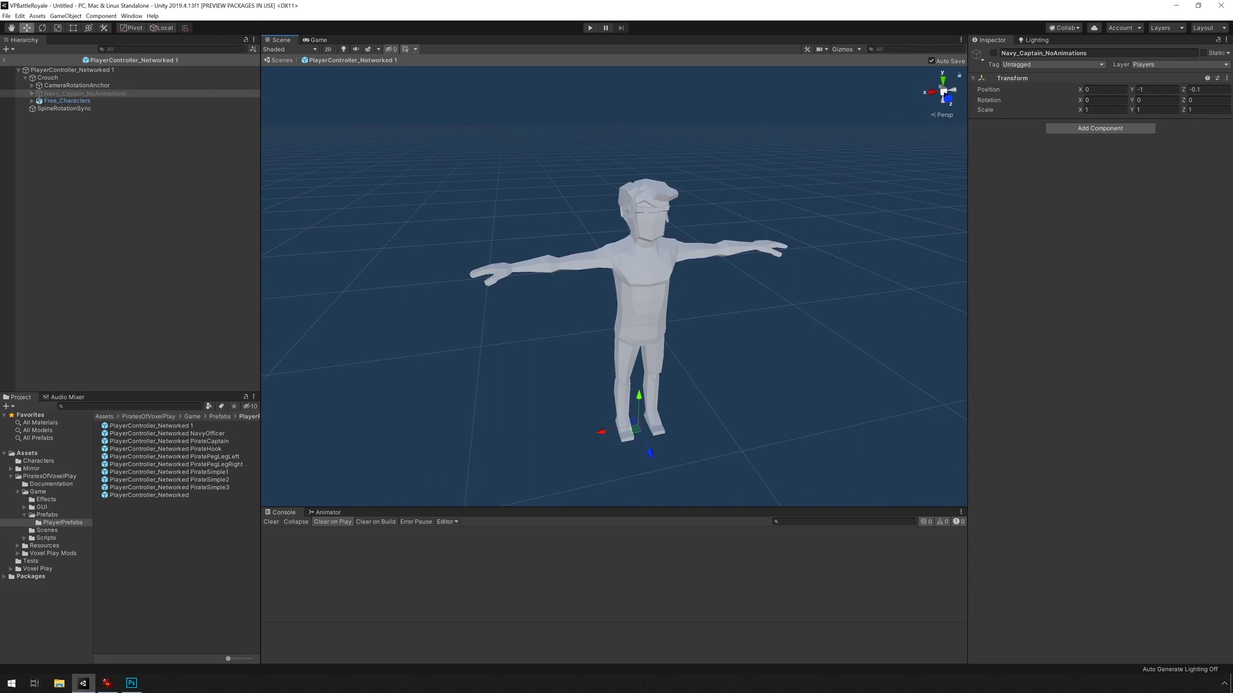
middle_drag(749, 224, 724, 227)
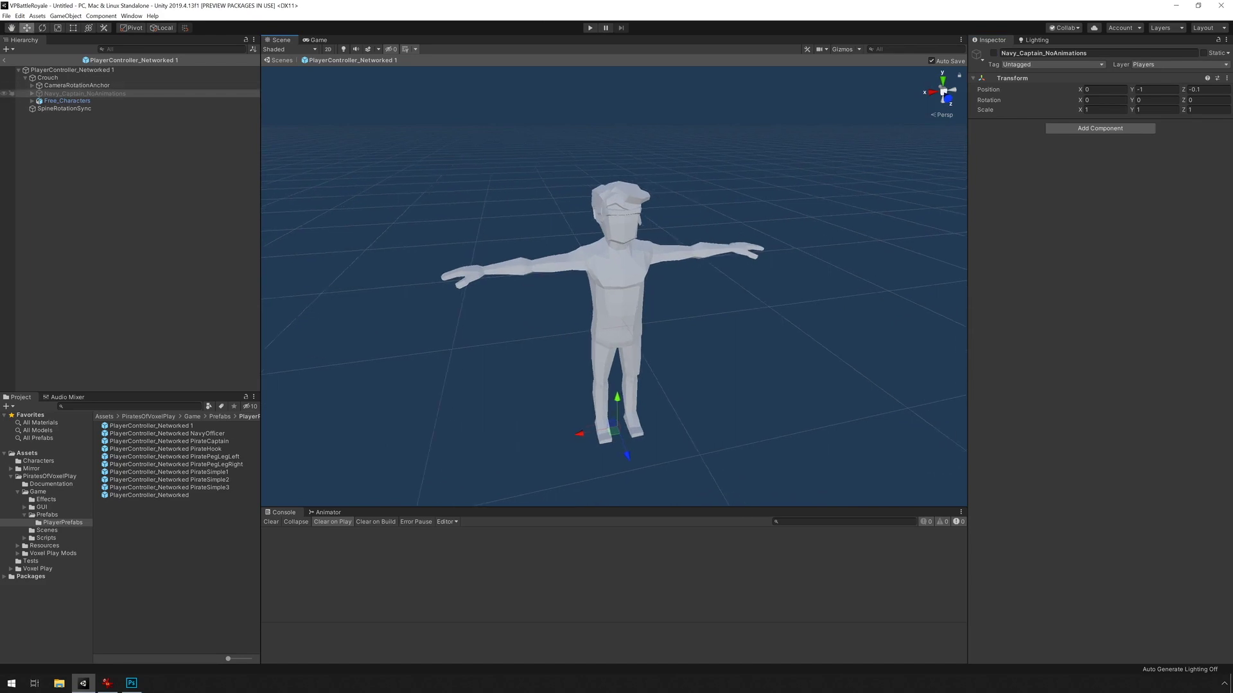
click(994, 53)
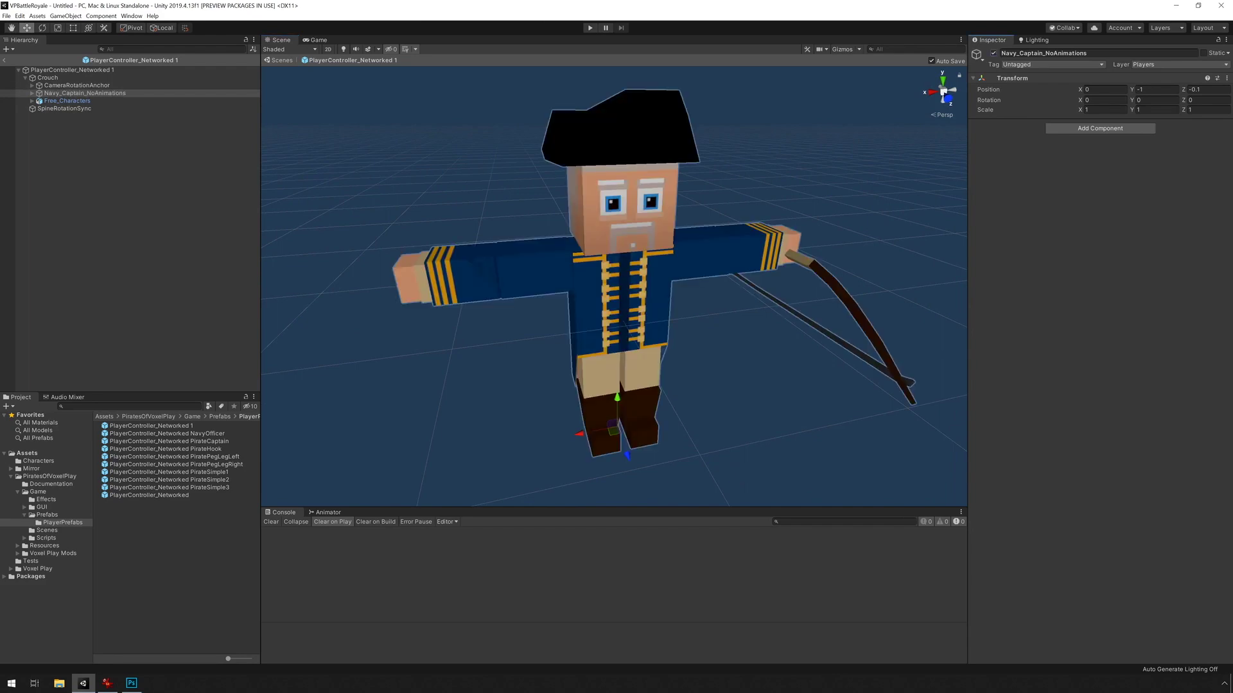
- Expand the Navy_Captain_NoAnimations skeleton along the right arm and select its Biped R Hand bone
click(32, 93)
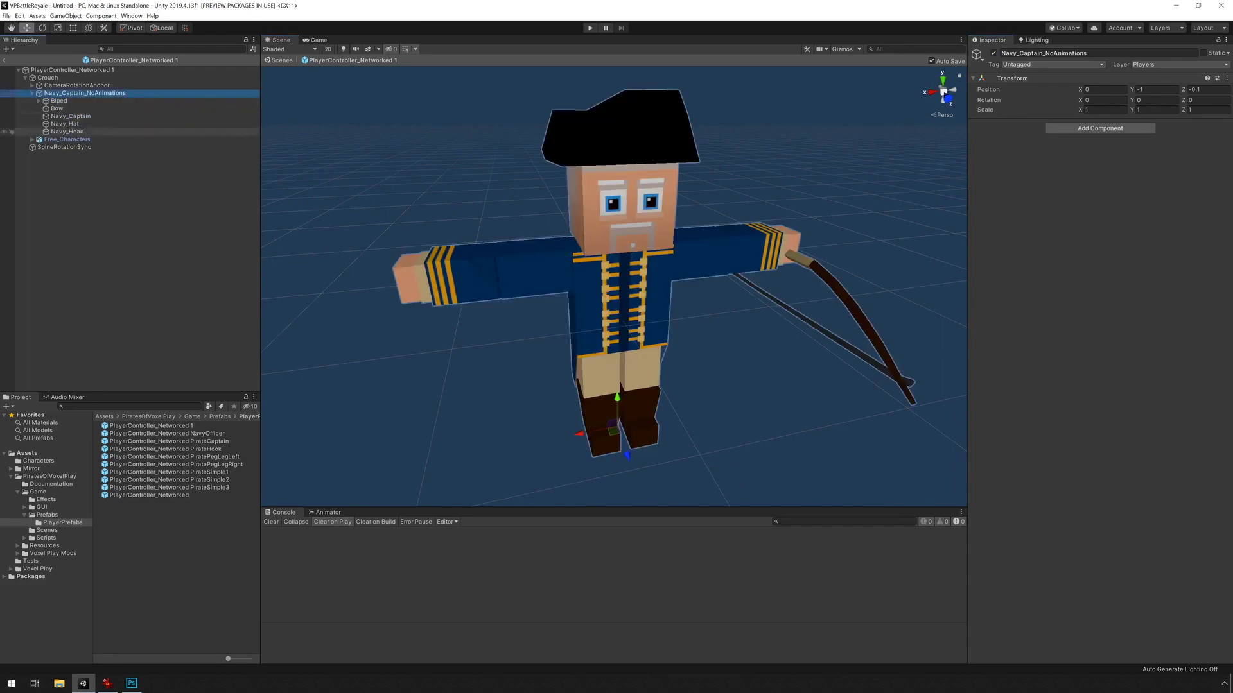
click(38, 101)
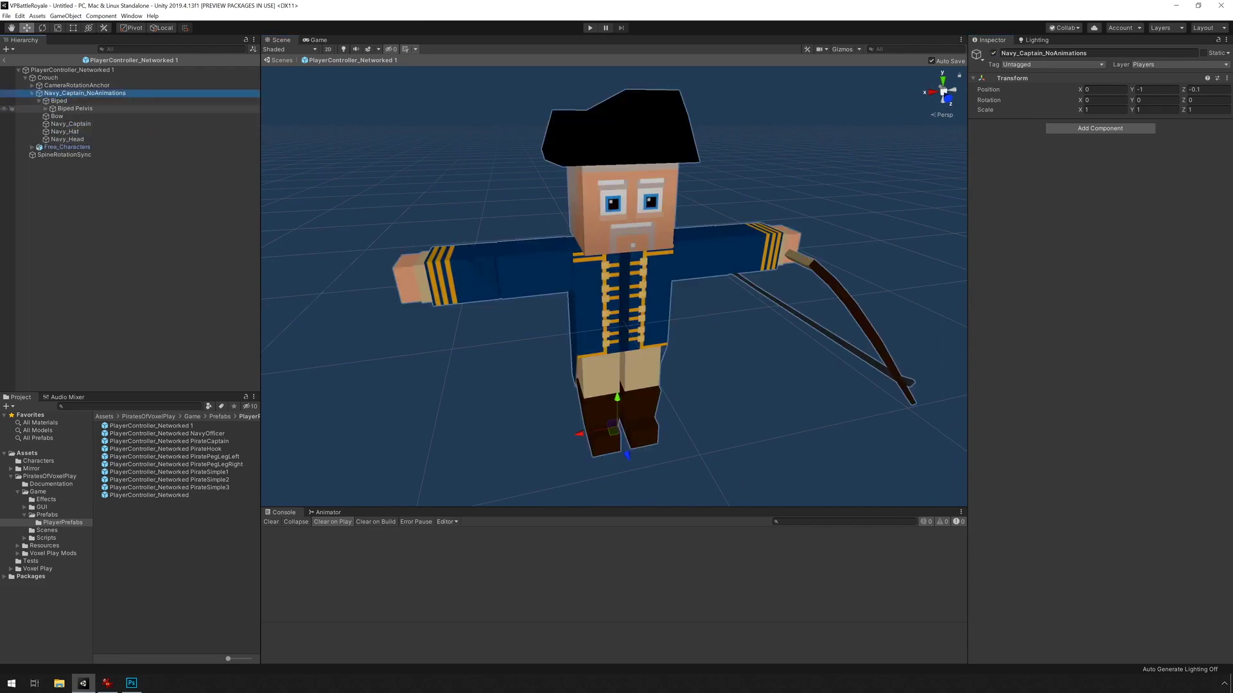
click(45, 109)
click(52, 132)
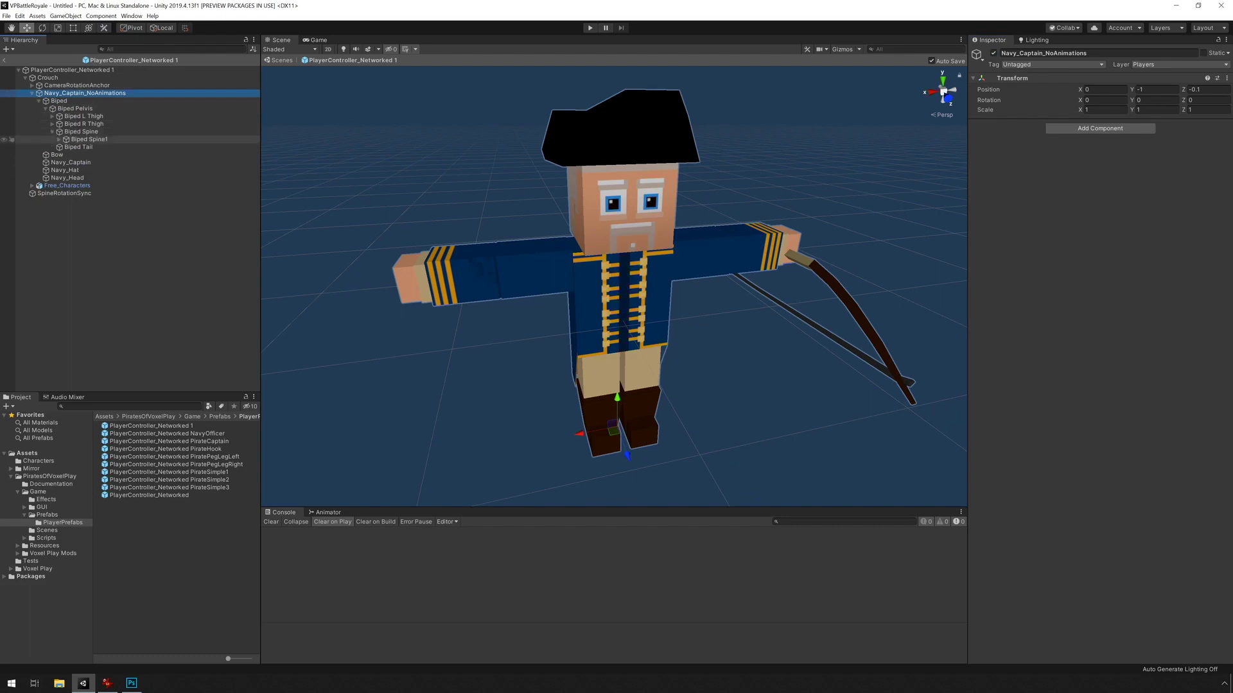
click(59, 139)
click(101, 163)
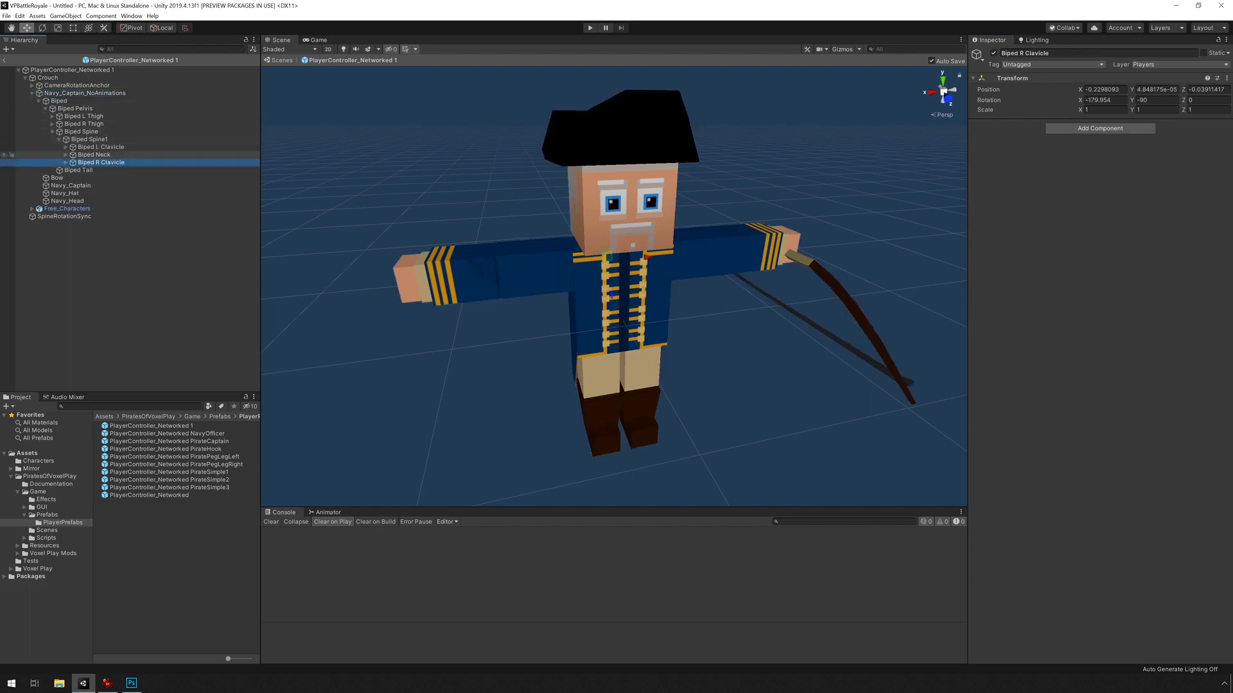
click(65, 163)
click(73, 170)
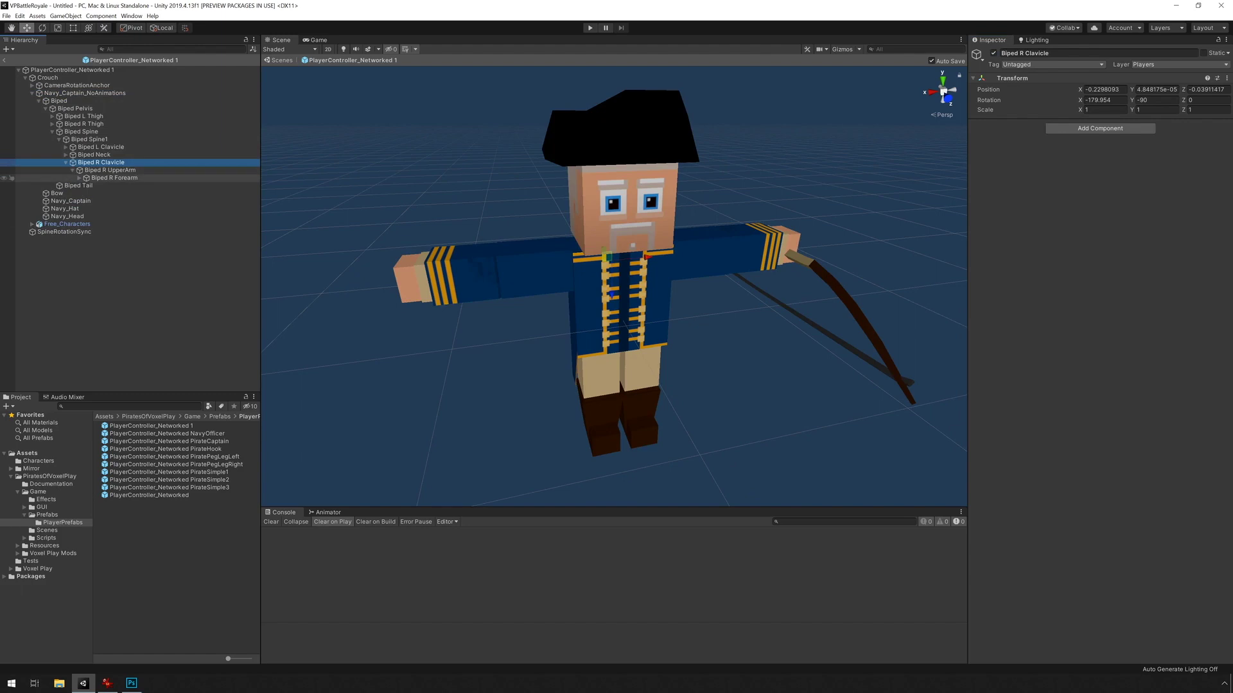
click(80, 178)
click(117, 185)
- Examine the placement and orientation of the Biped R Hand bone on the captain's right hand from several angles
alt+drag(513, 289, 604, 277)
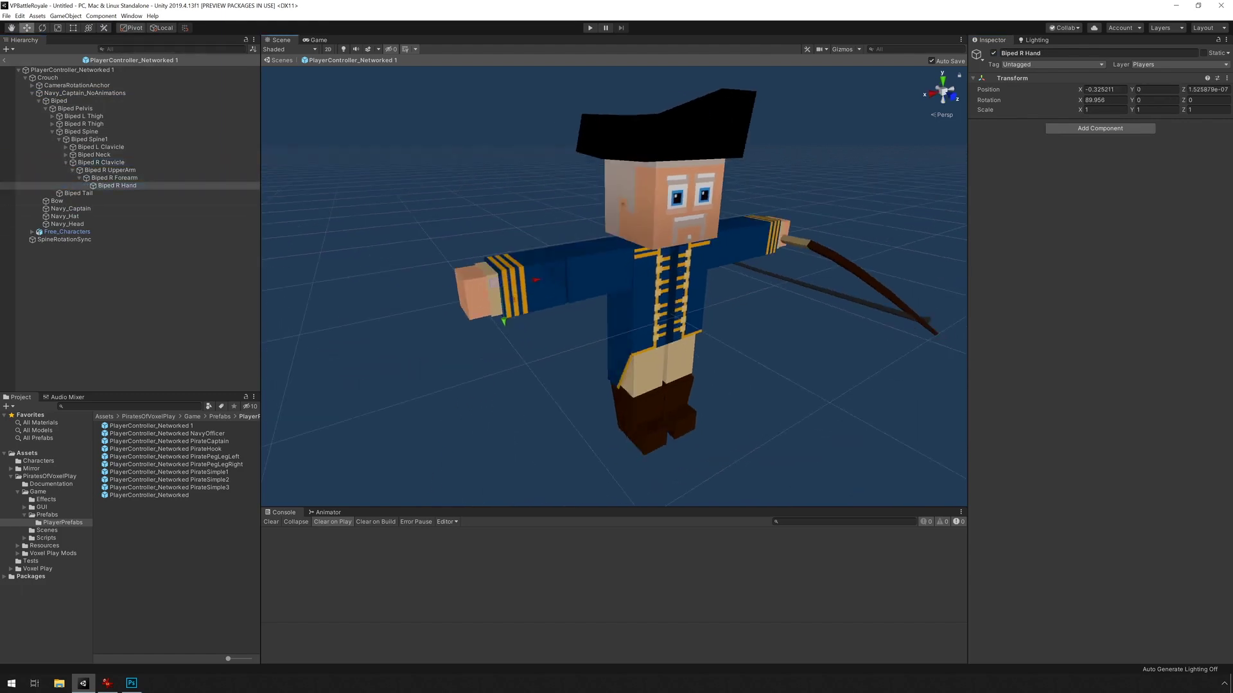
alt+drag(614, 286, 649, 243)
scroll(614, 287, up, 4)
scroll(614, 287, down, 3)
middle_drag(614, 286, 585, 287)
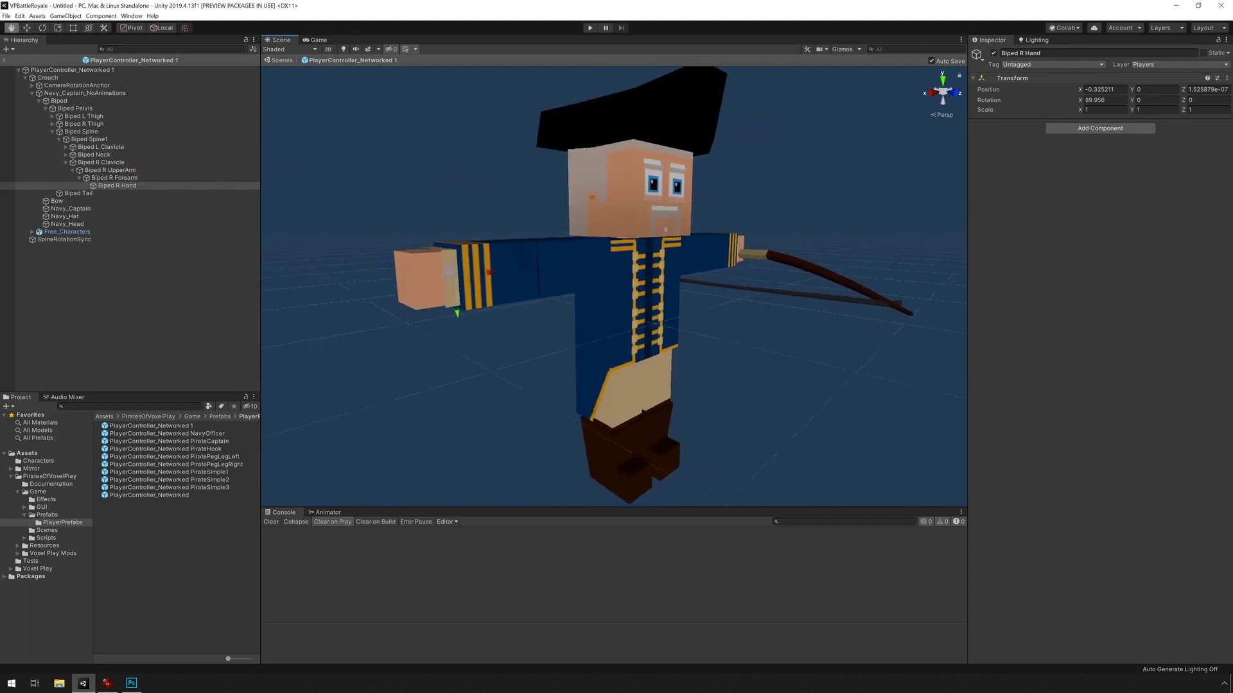
alt+drag(614, 269, 572, 293)
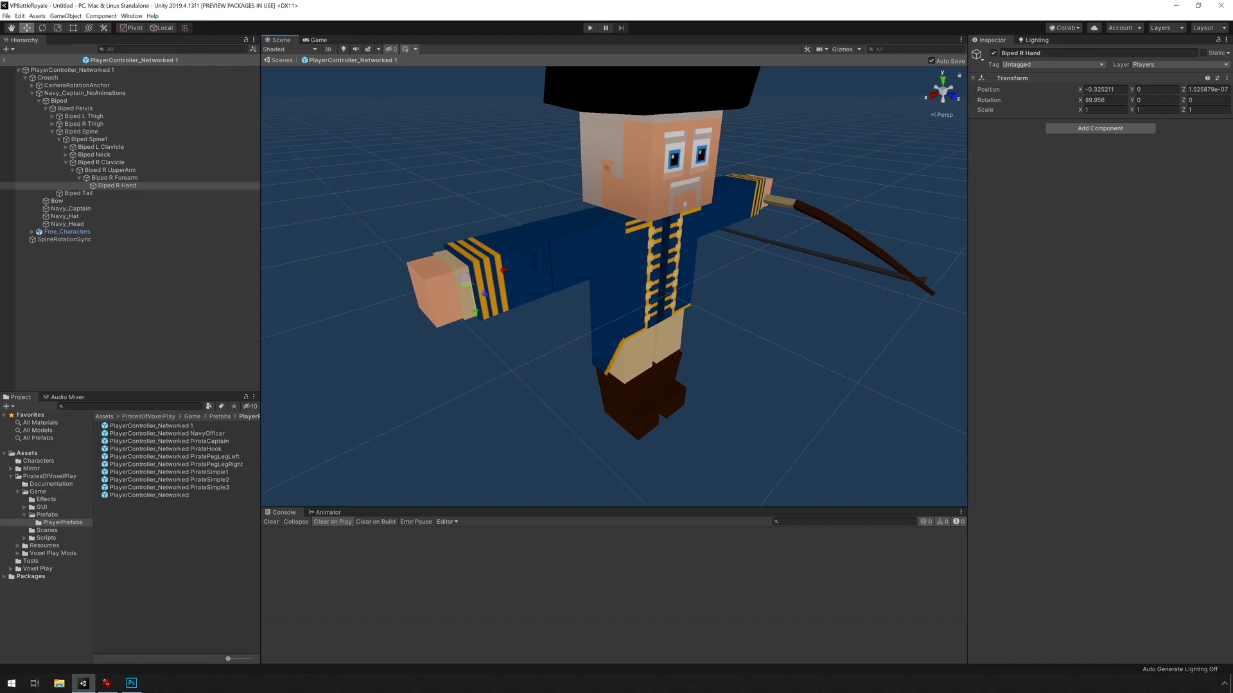
alt+drag(482, 283, 404, 268)
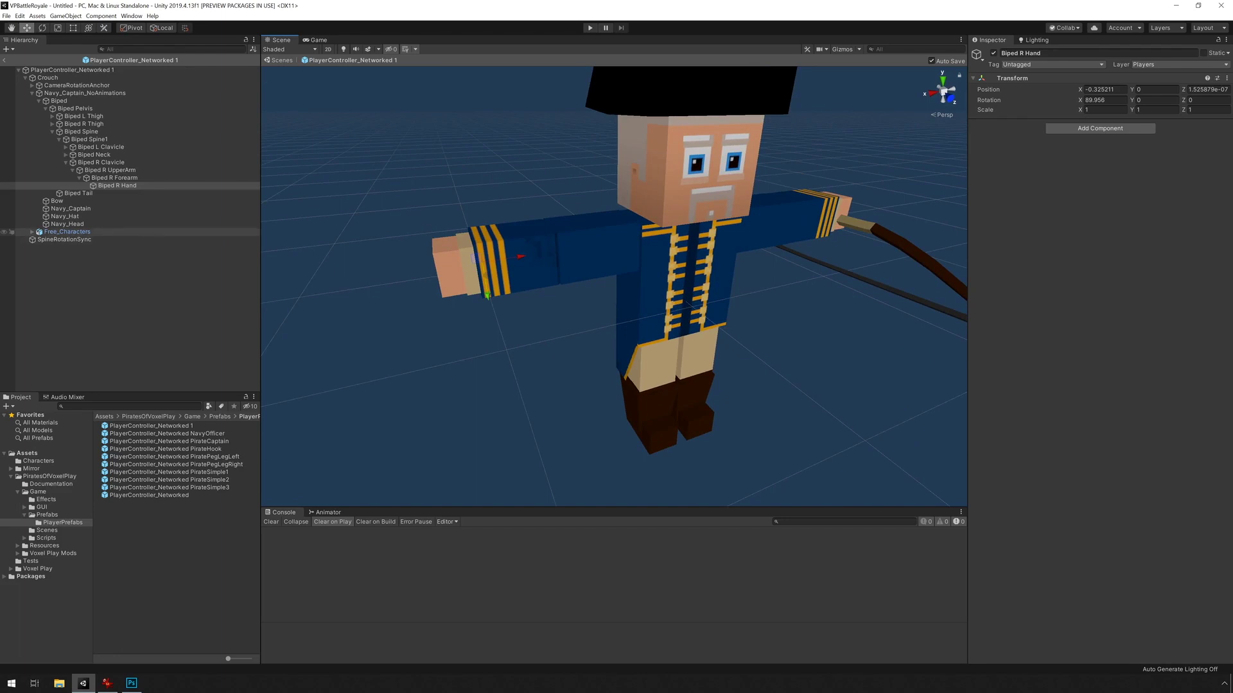
- Expand the Free_Characters skeleton from Root through the spine and right arm, and select the matching Hand_R bone
click(31, 232)
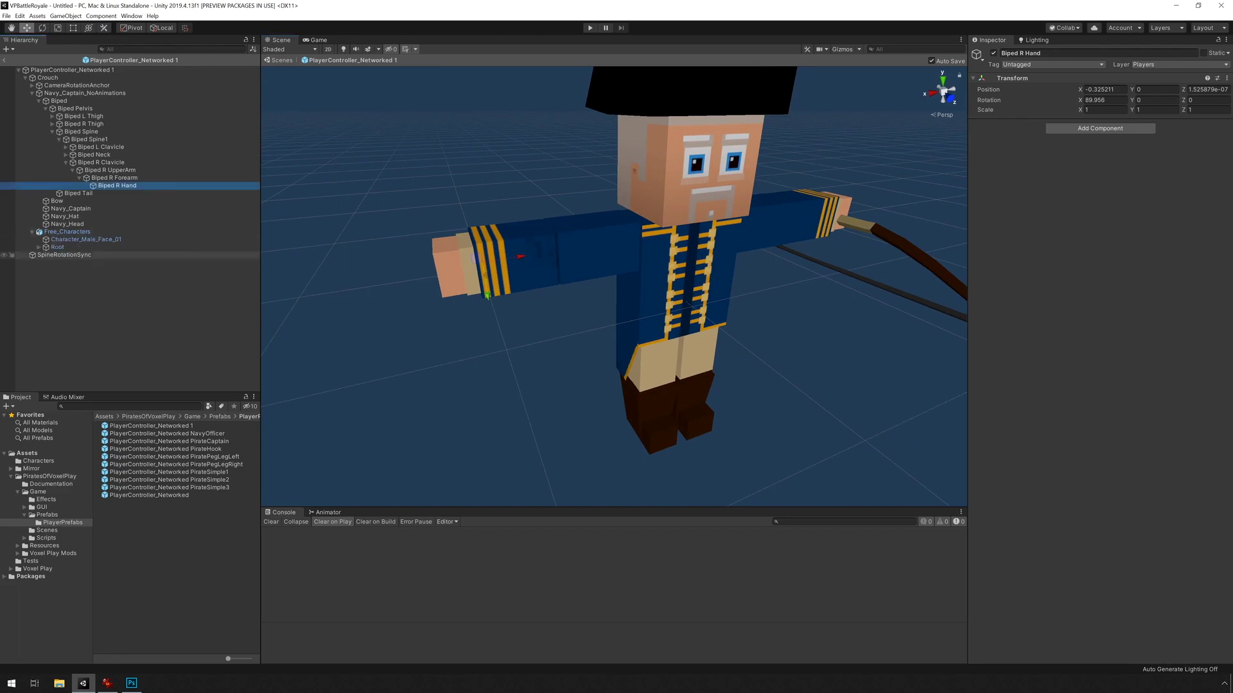
click(38, 247)
click(46, 255)
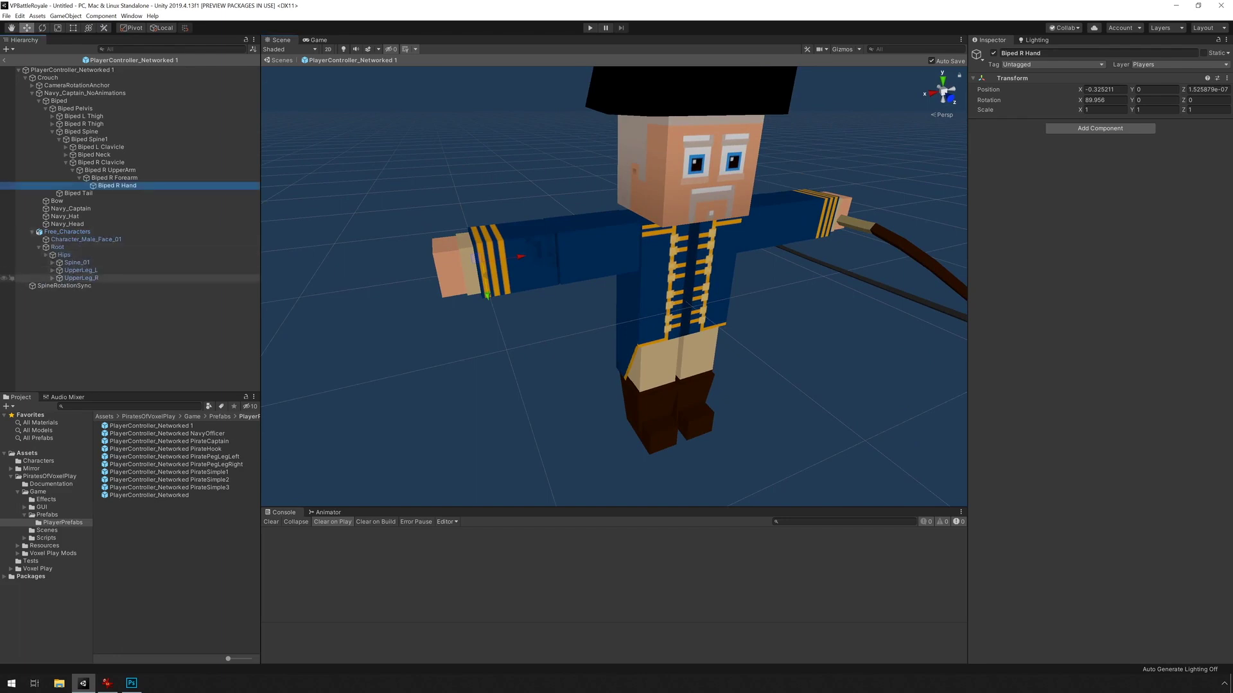
click(52, 263)
click(59, 270)
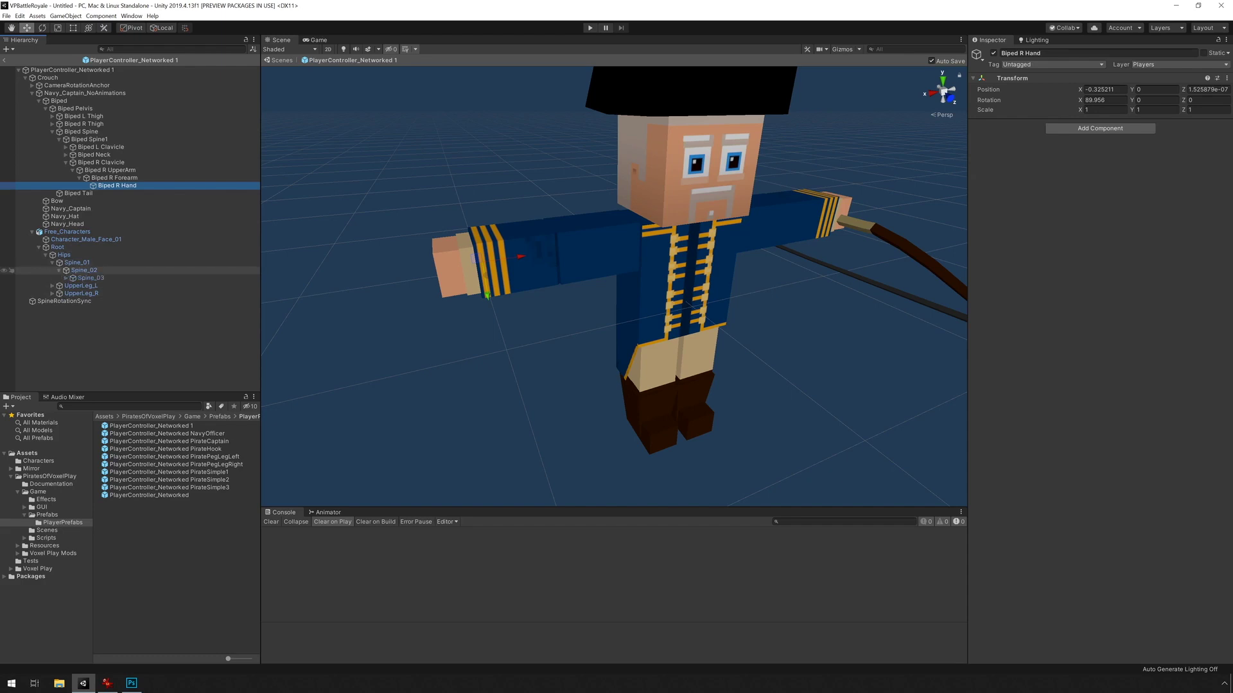
click(65, 278)
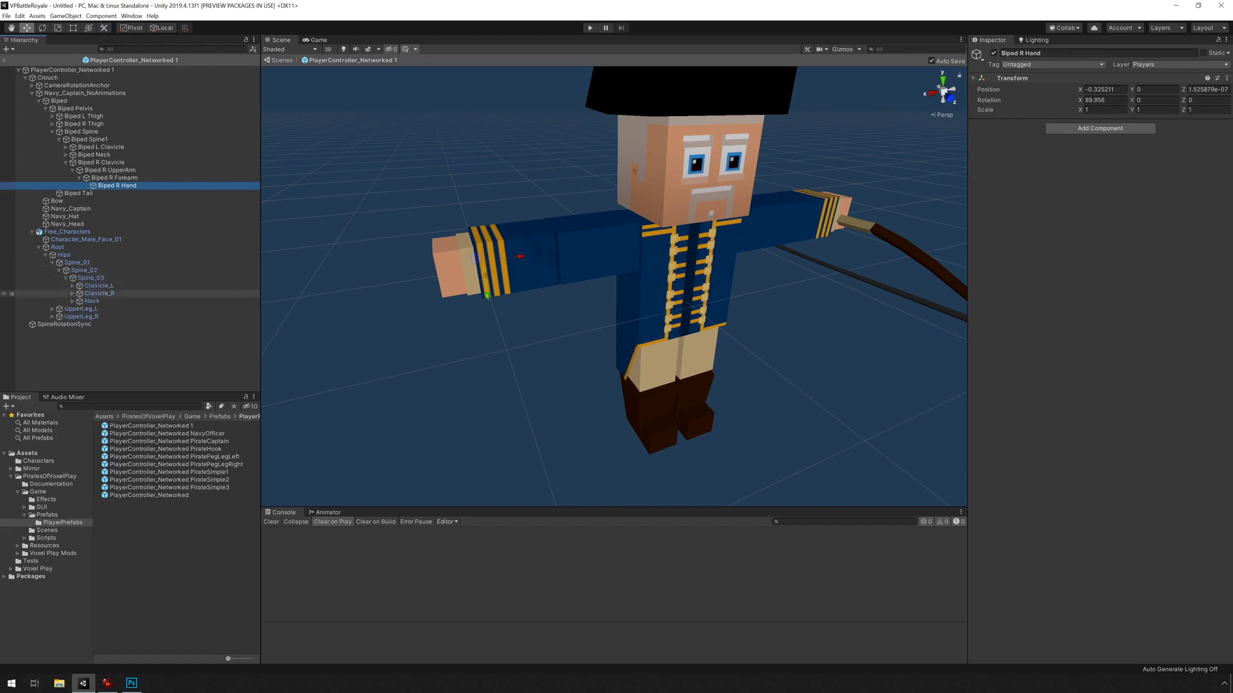
click(72, 293)
click(79, 301)
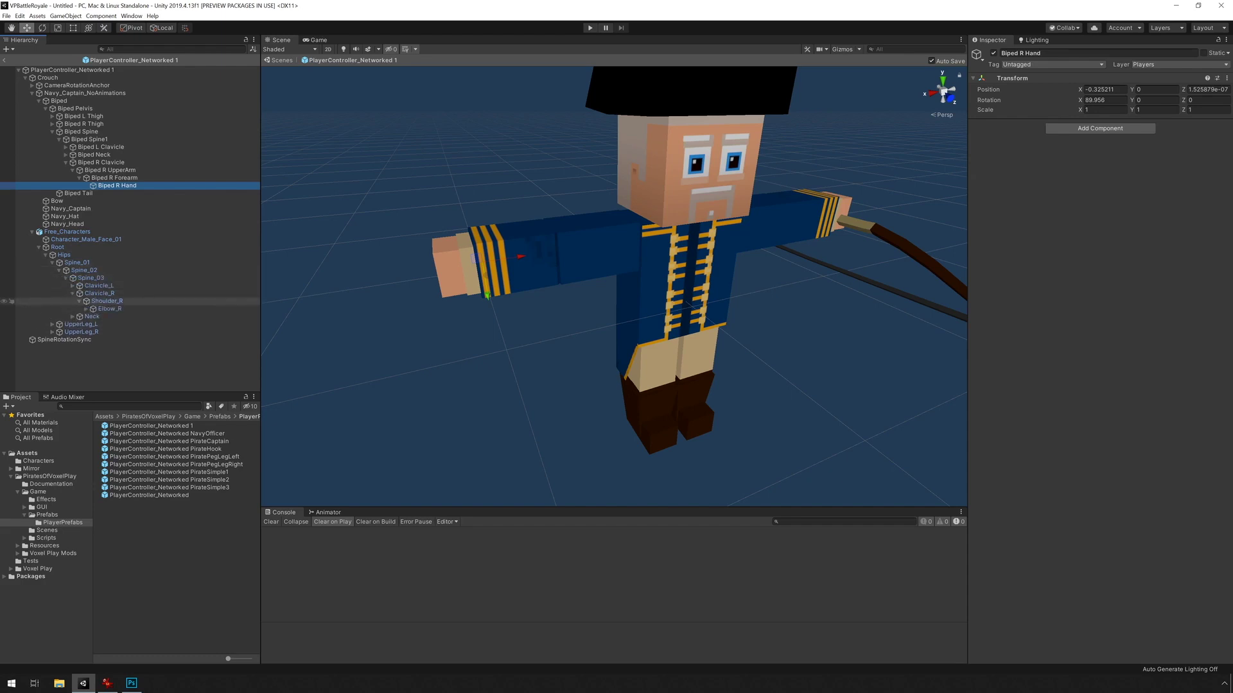
click(85, 308)
click(112, 316)
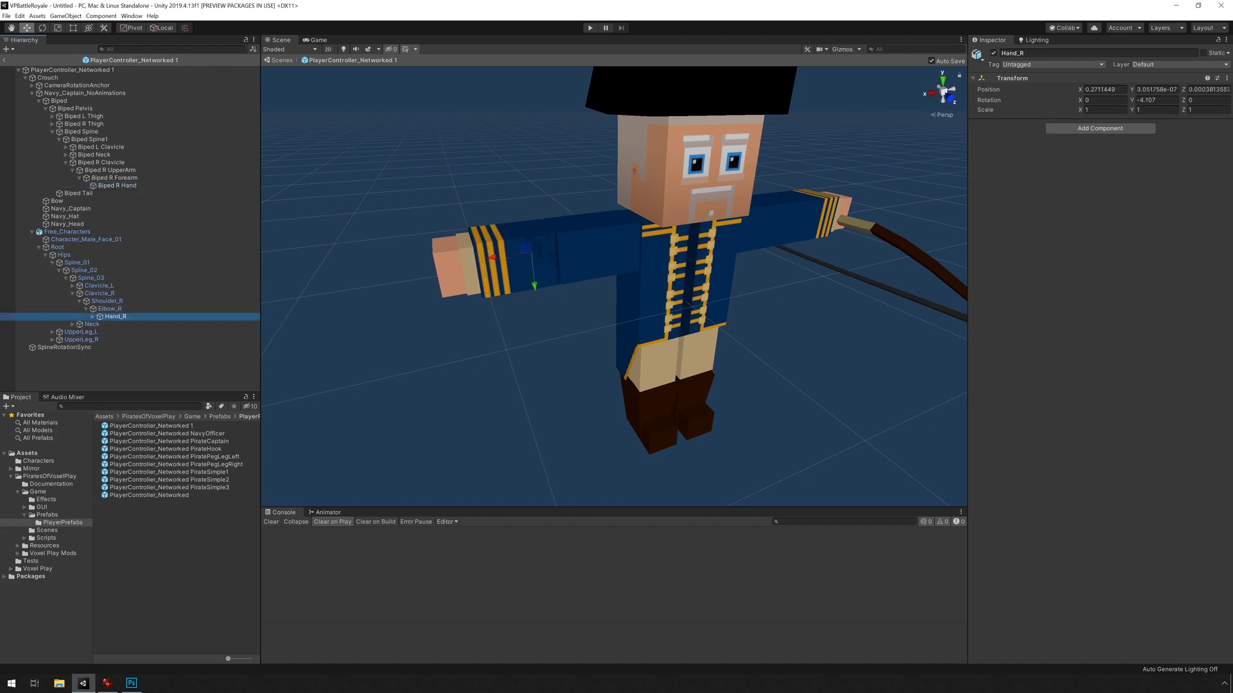
alt+drag(436, 283, 417, 240)
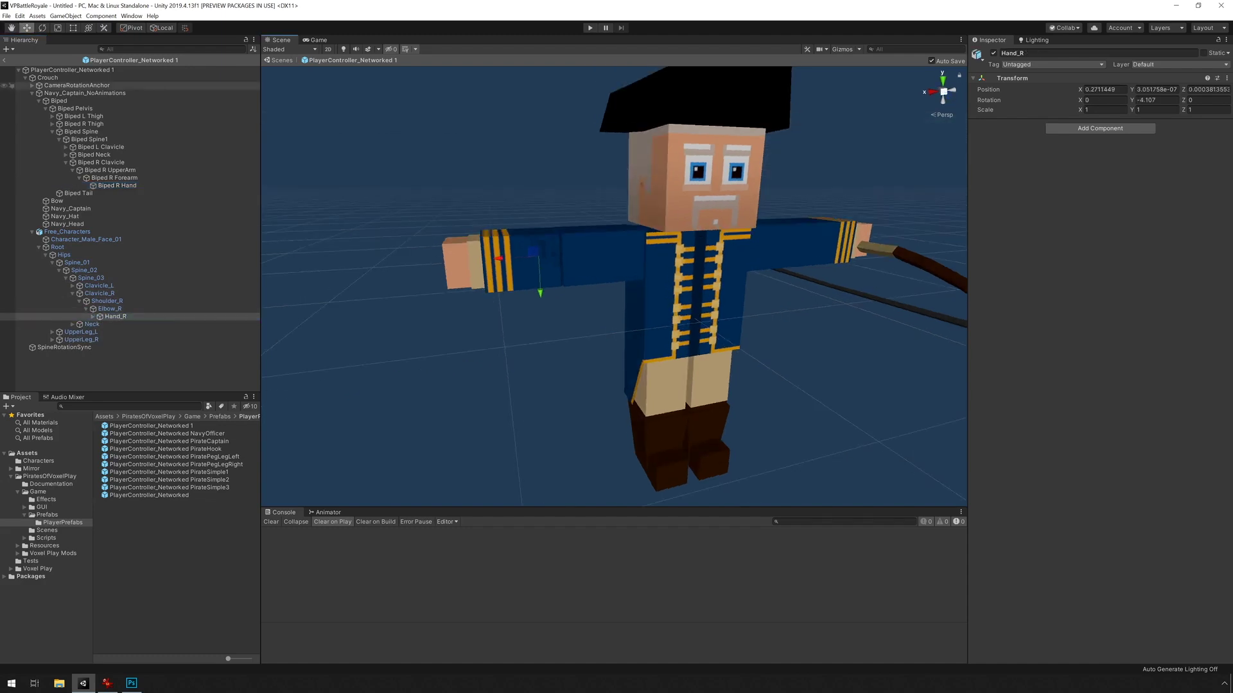
- Deactivate Navy_Captain_NoAnimations and examine Hand_R on the Free_Characters model
click(84, 93)
click(993, 52)
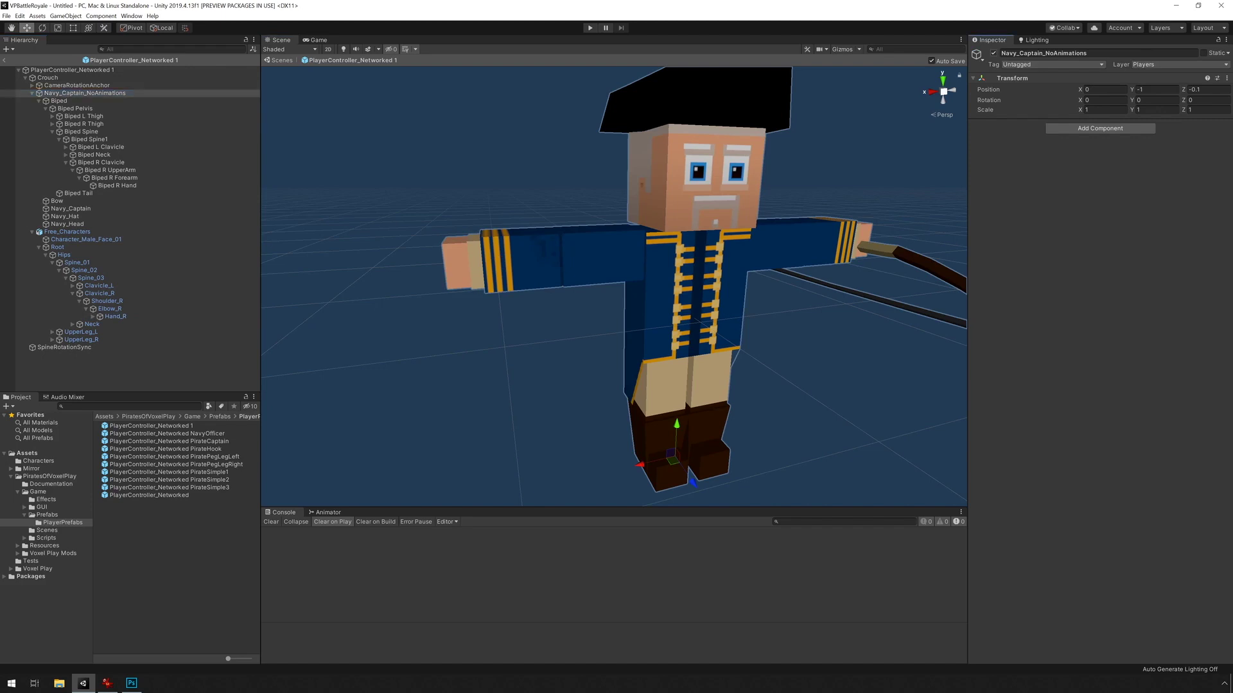
click(112, 317)
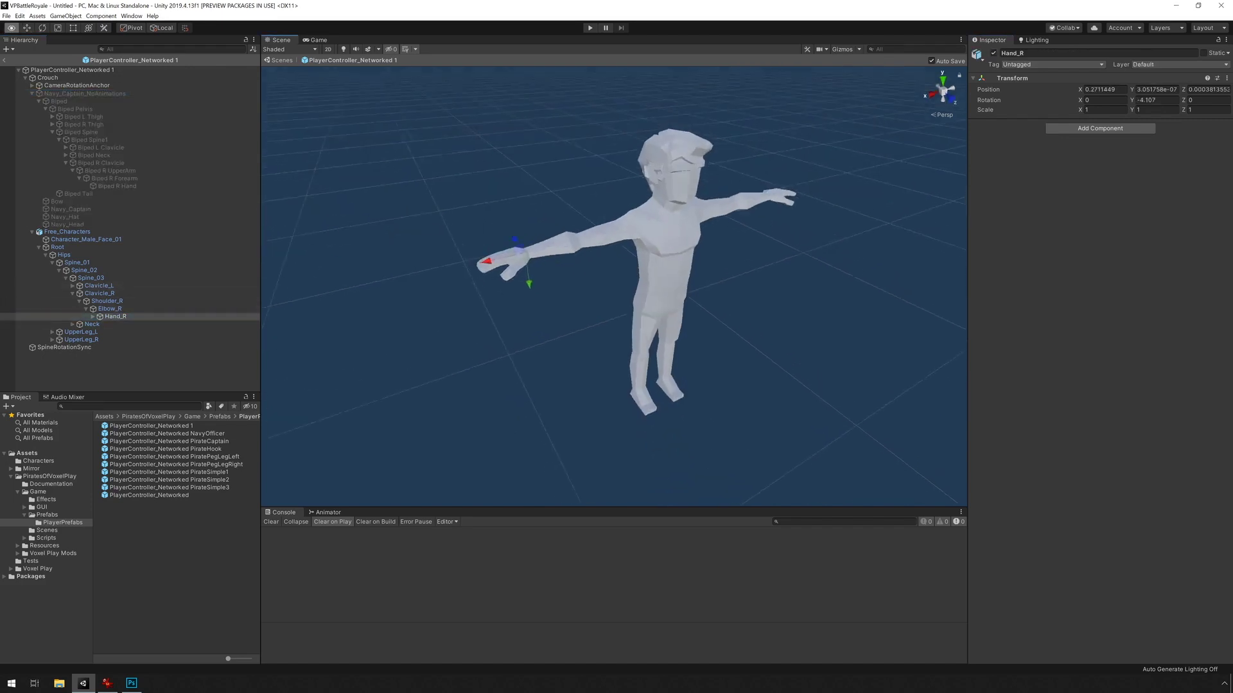
alt+drag(552, 257, 594, 302)
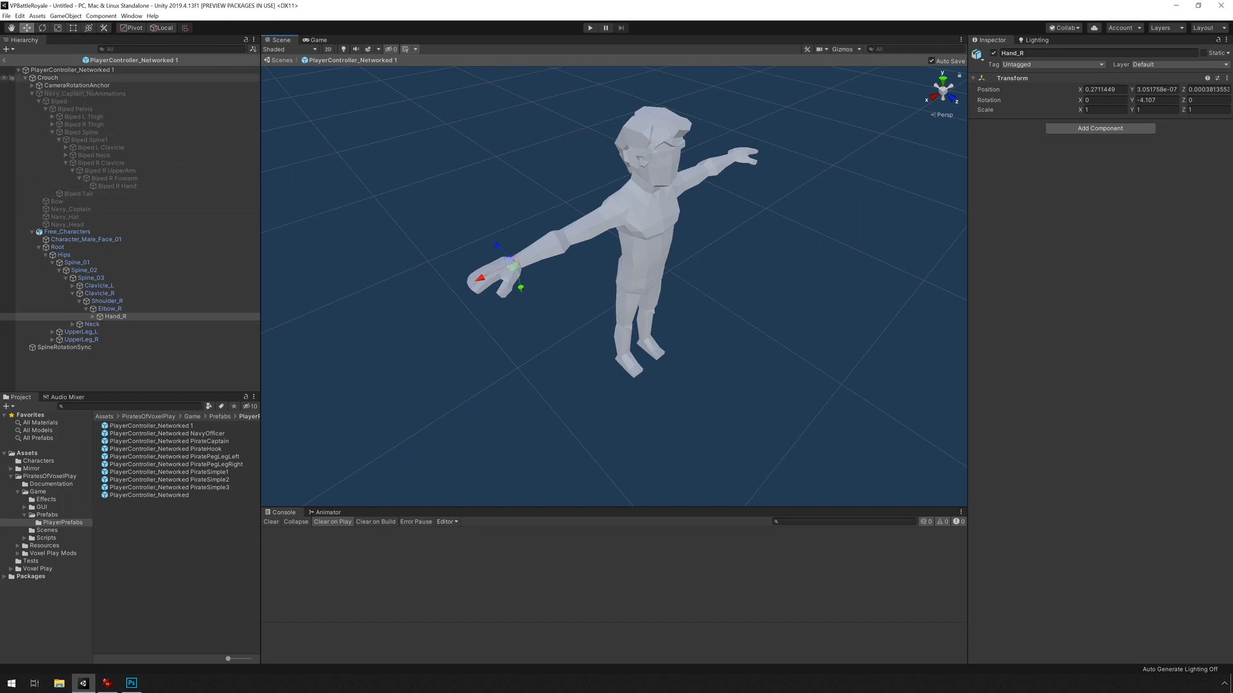
- Create an empty game object in the prefab and name it Biped R Hand
click(66, 15)
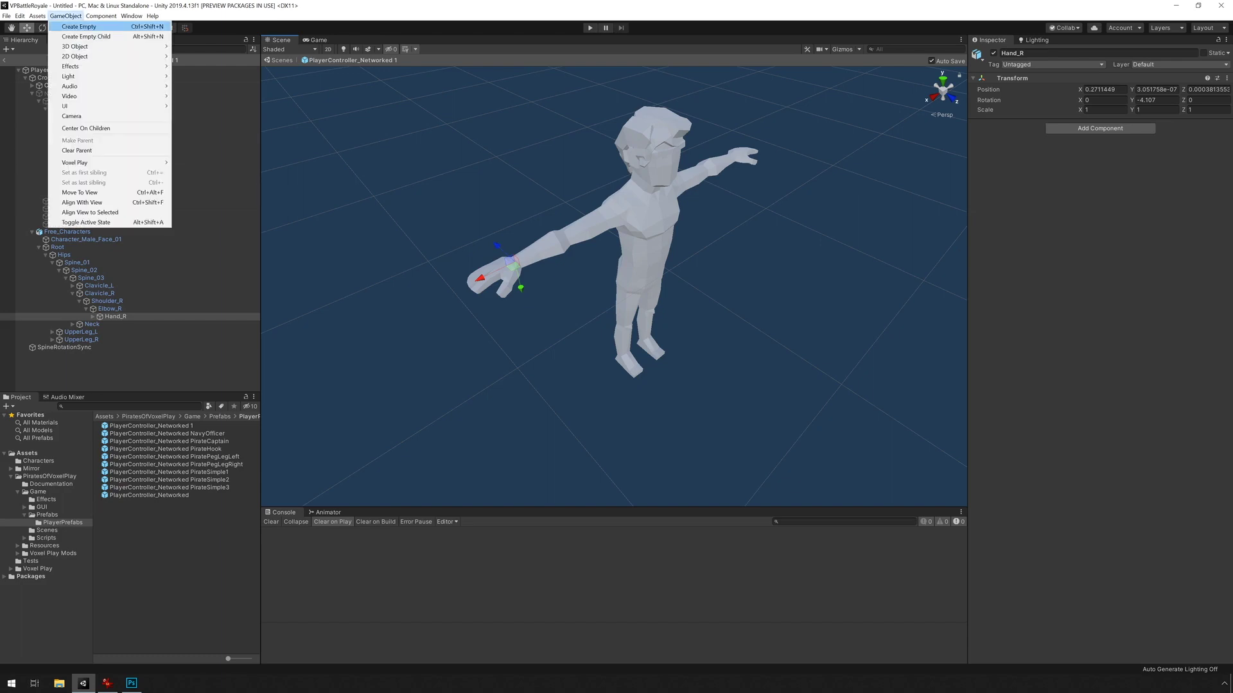
click(78, 27)
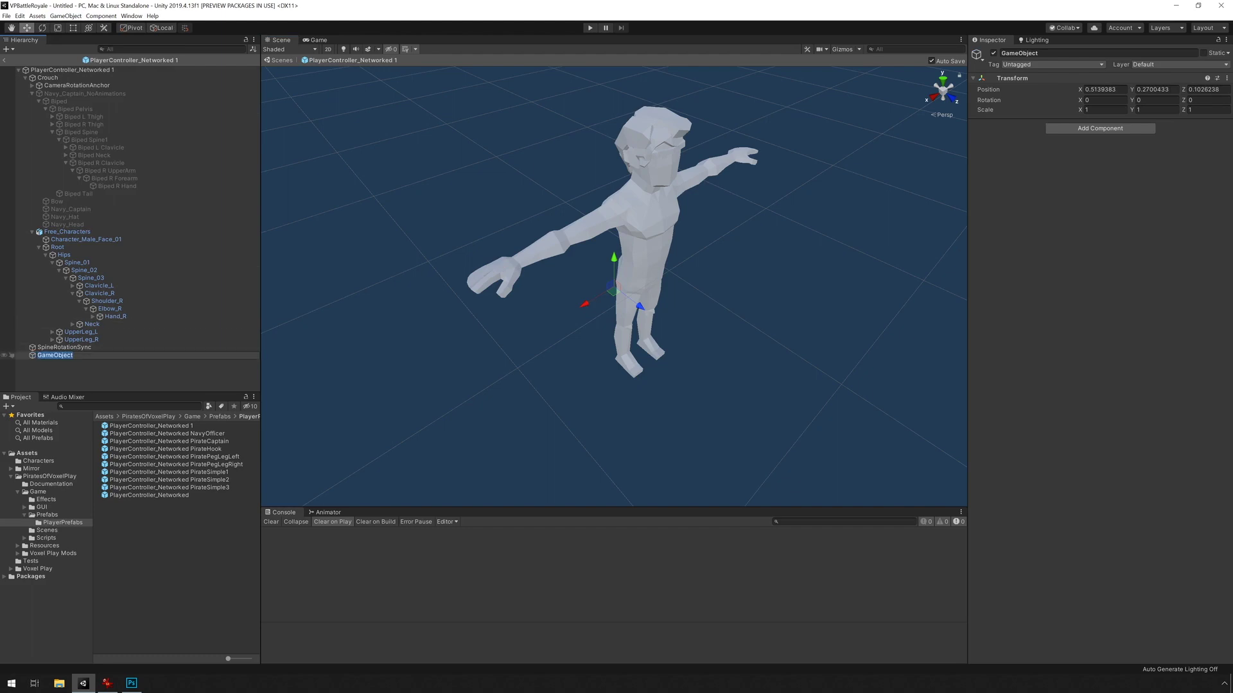
text(Biped R Hand)
key(Return)
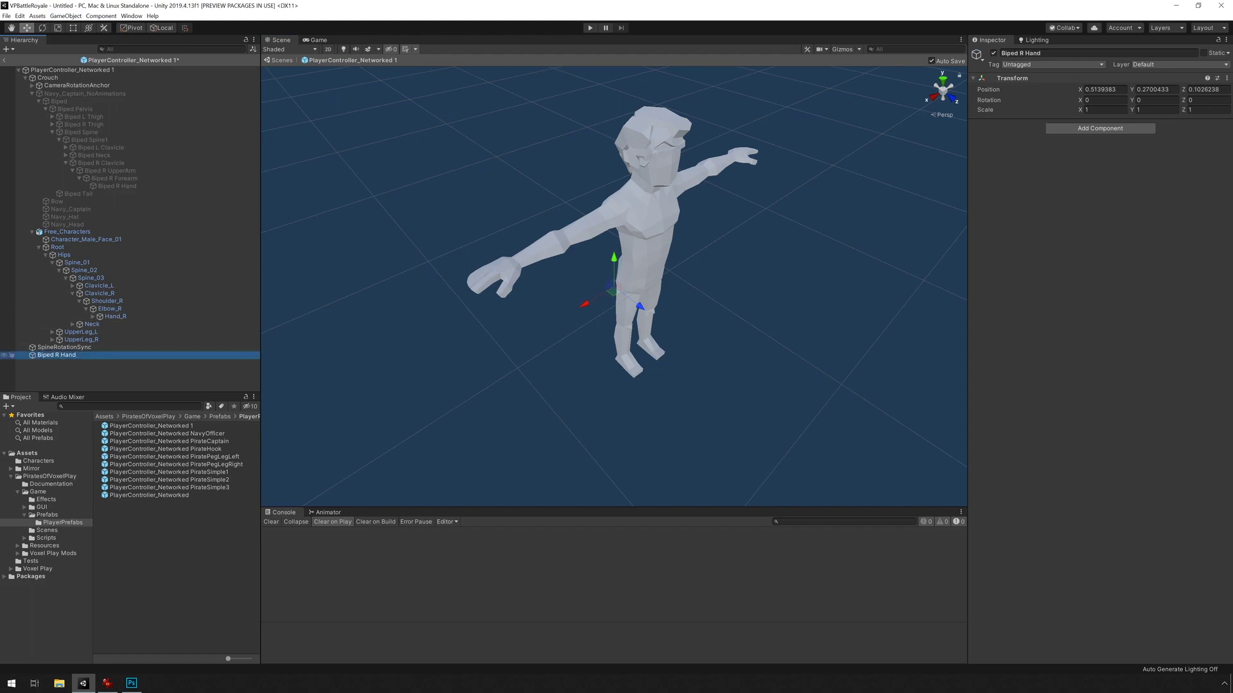
- Parent the new Biped R Hand object to the captain's original Biped R Hand bone and reset its Transform
drag(57, 355, 117, 187)
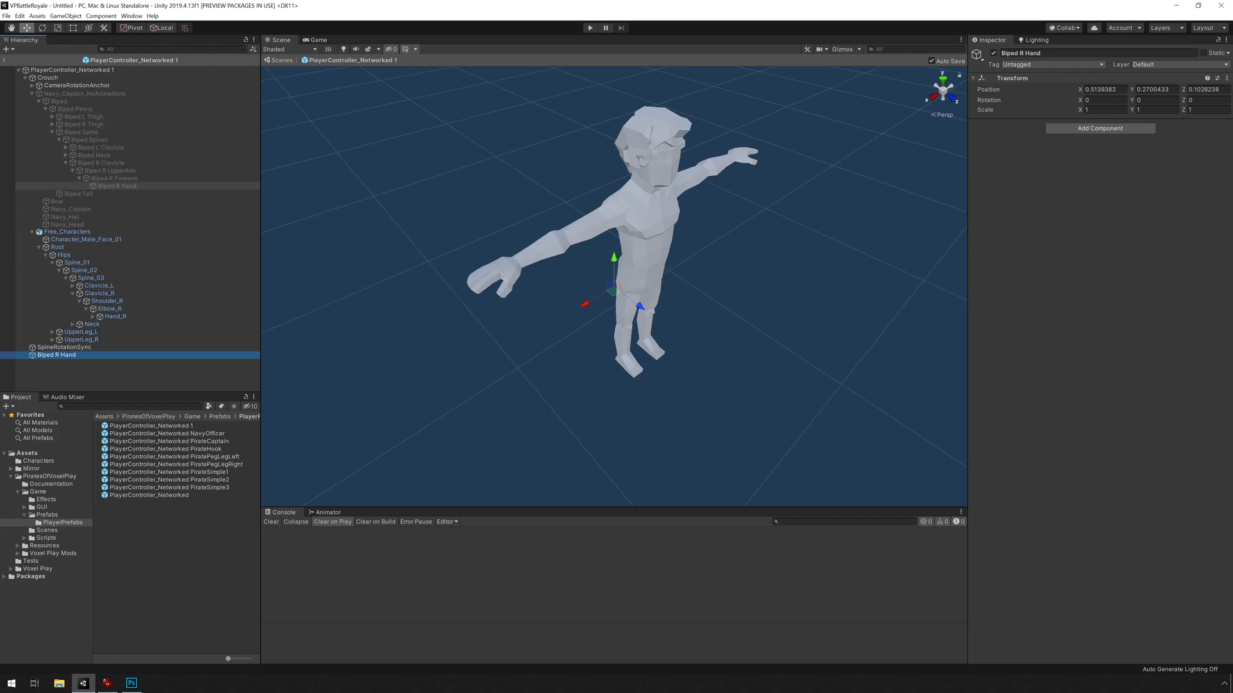
drag(115, 185, 115, 187)
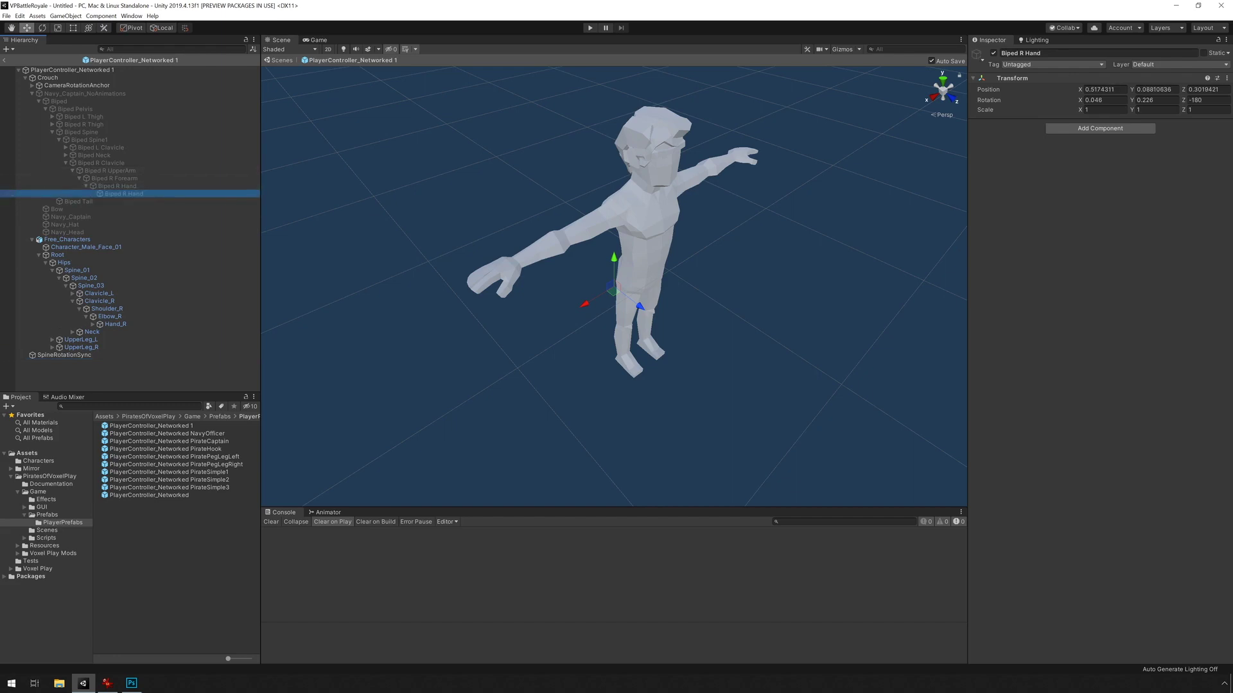
right_click(1000, 75)
click(1023, 81)
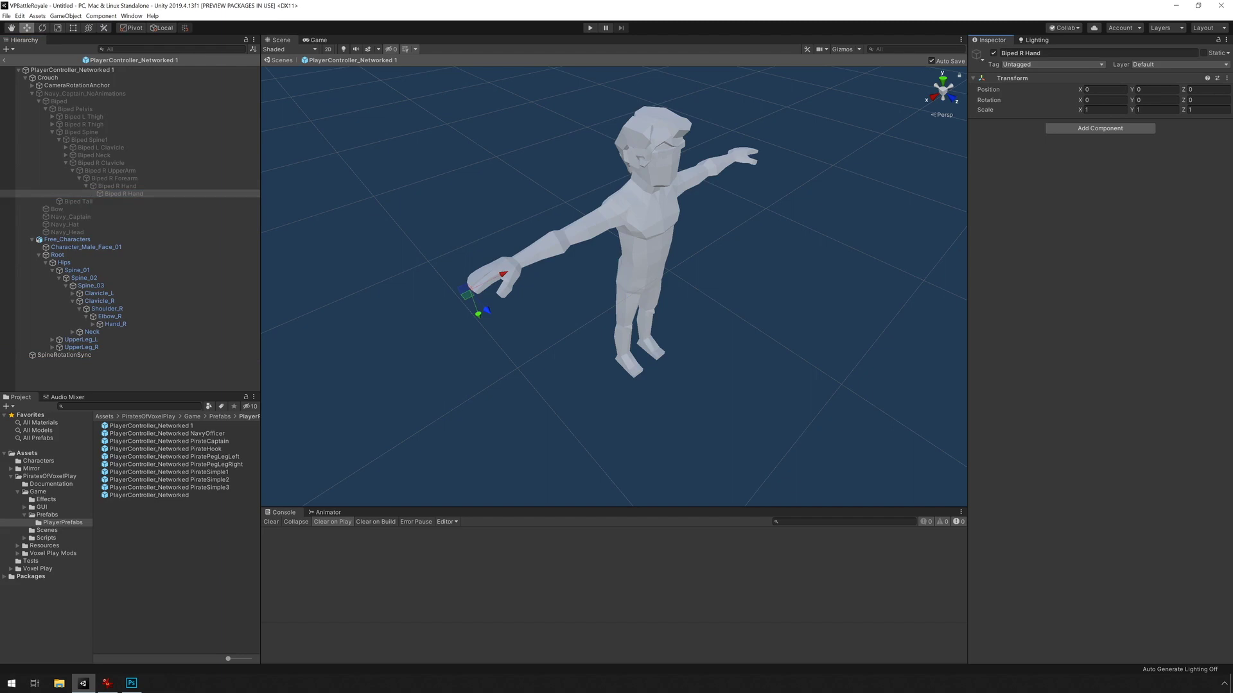
alt+drag(533, 321, 553, 297)
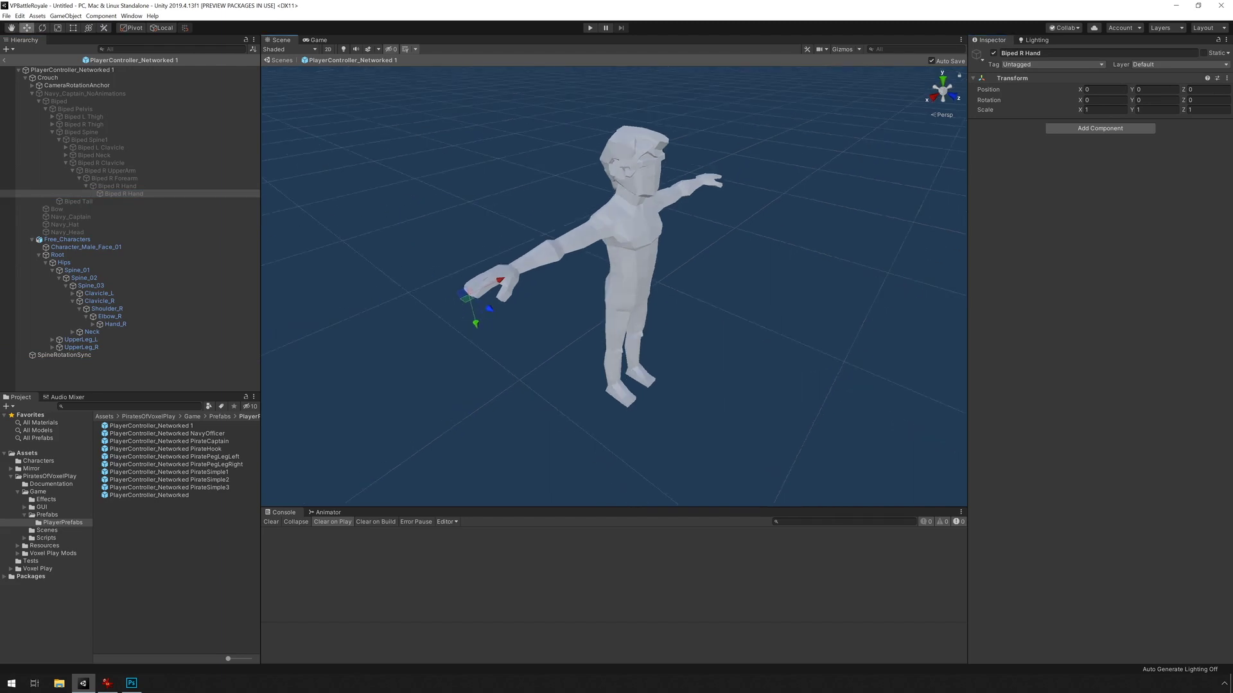
alt+drag(554, 297, 532, 318)
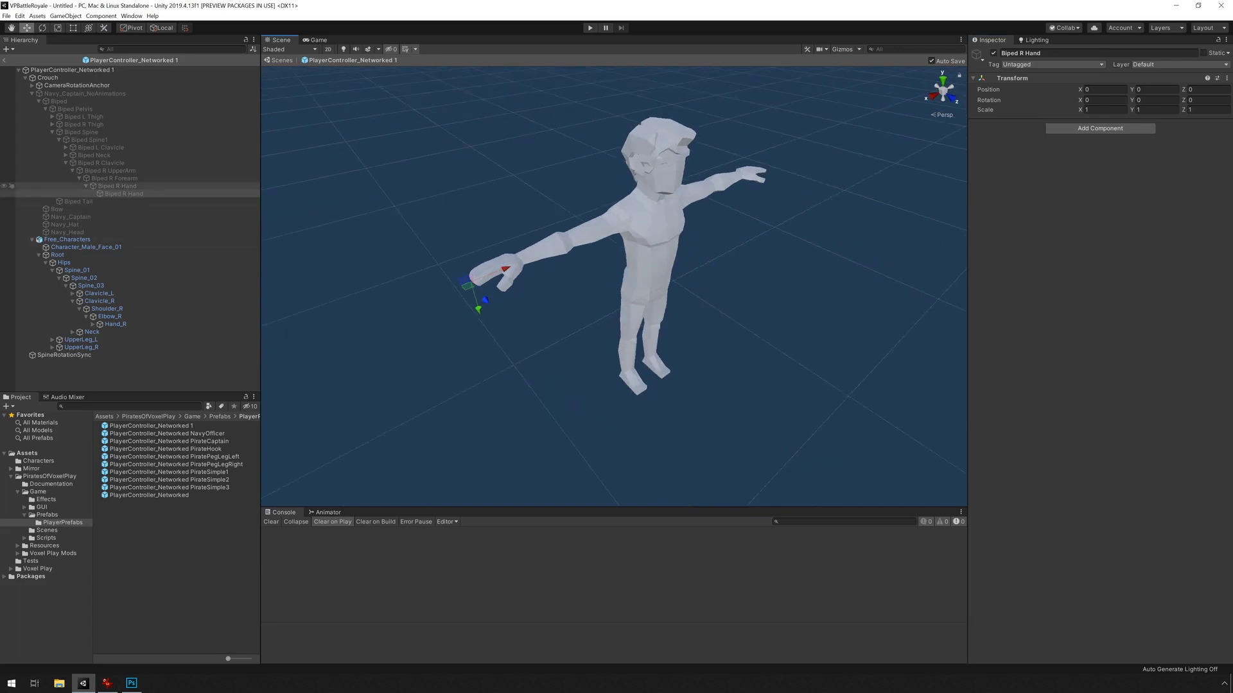
- Reparent the new Biped R Hand object to Hand_R and move it into the palm, at local position 0.122, 0.0143, -0.033
drag(124, 194, 115, 324)
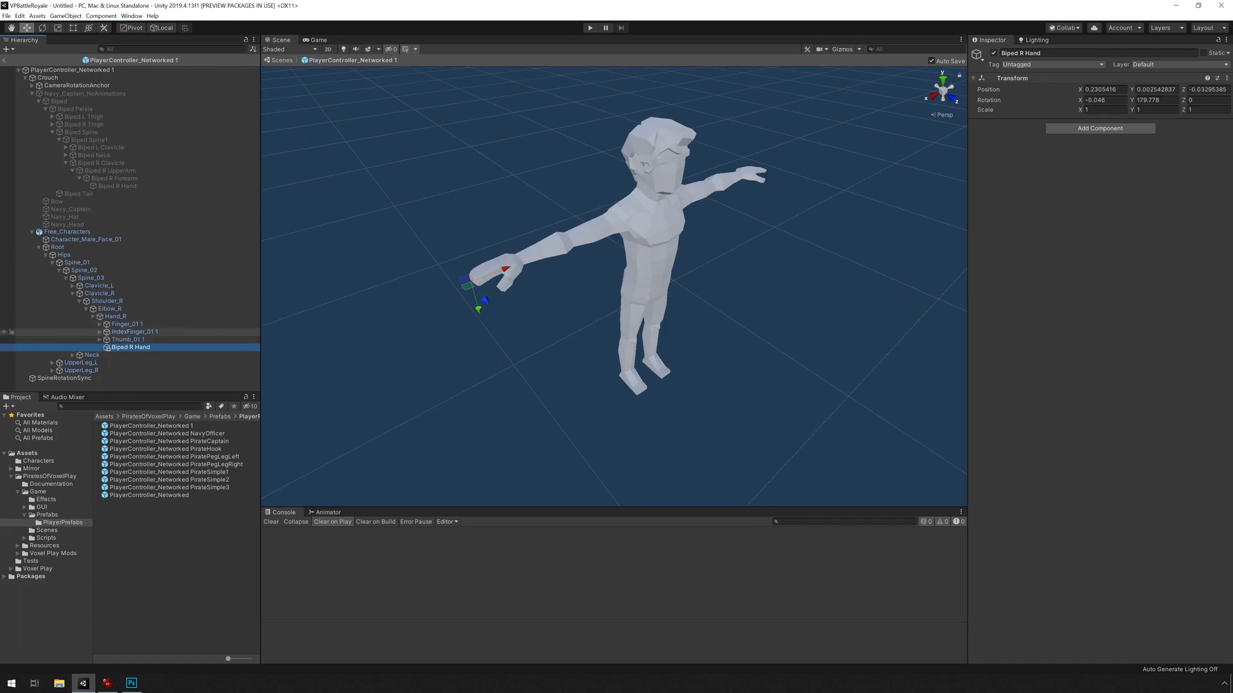
alt+drag(574, 252, 516, 249)
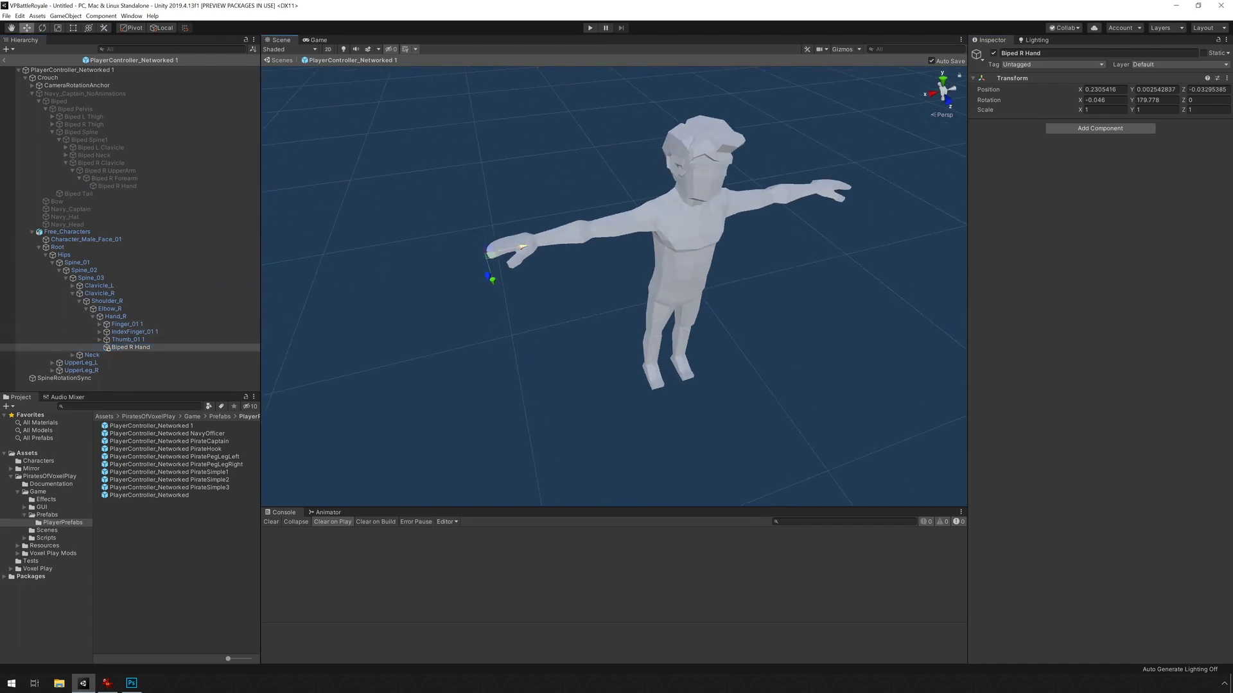
scroll(517, 249, up, 6)
drag(452, 230, 662, 106)
drag(421, 278, 341, 386)
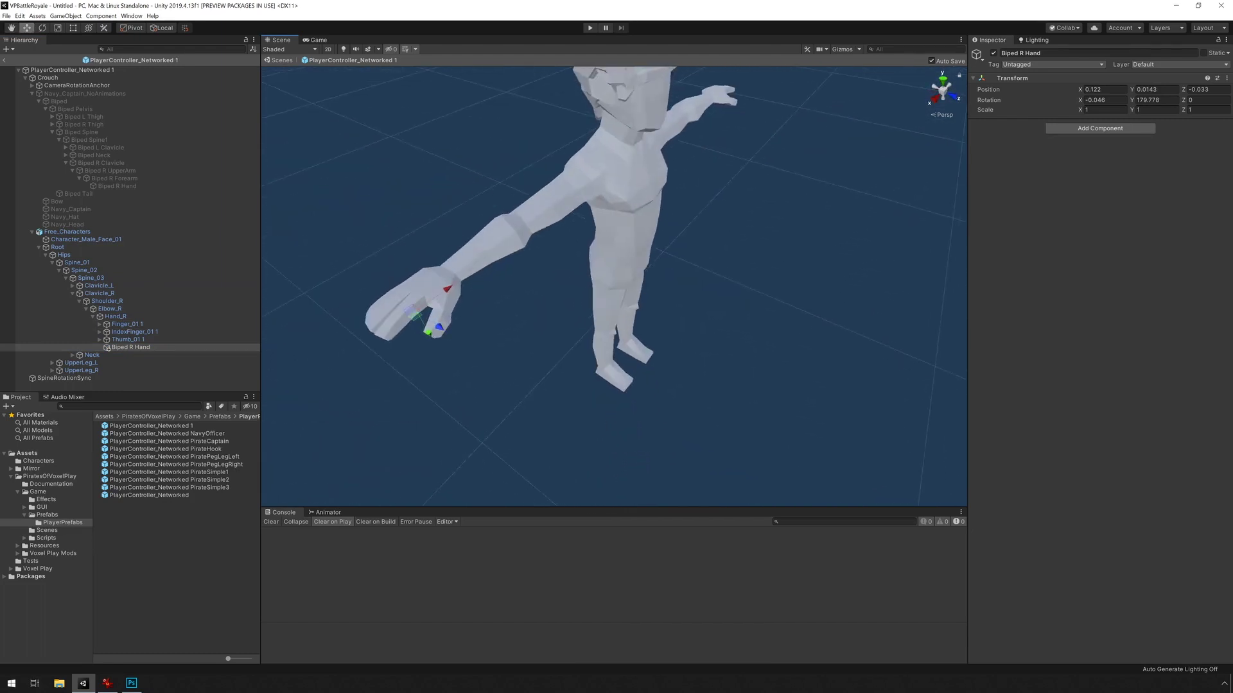
right_drag(475, 296, 393, 254)
key(s)
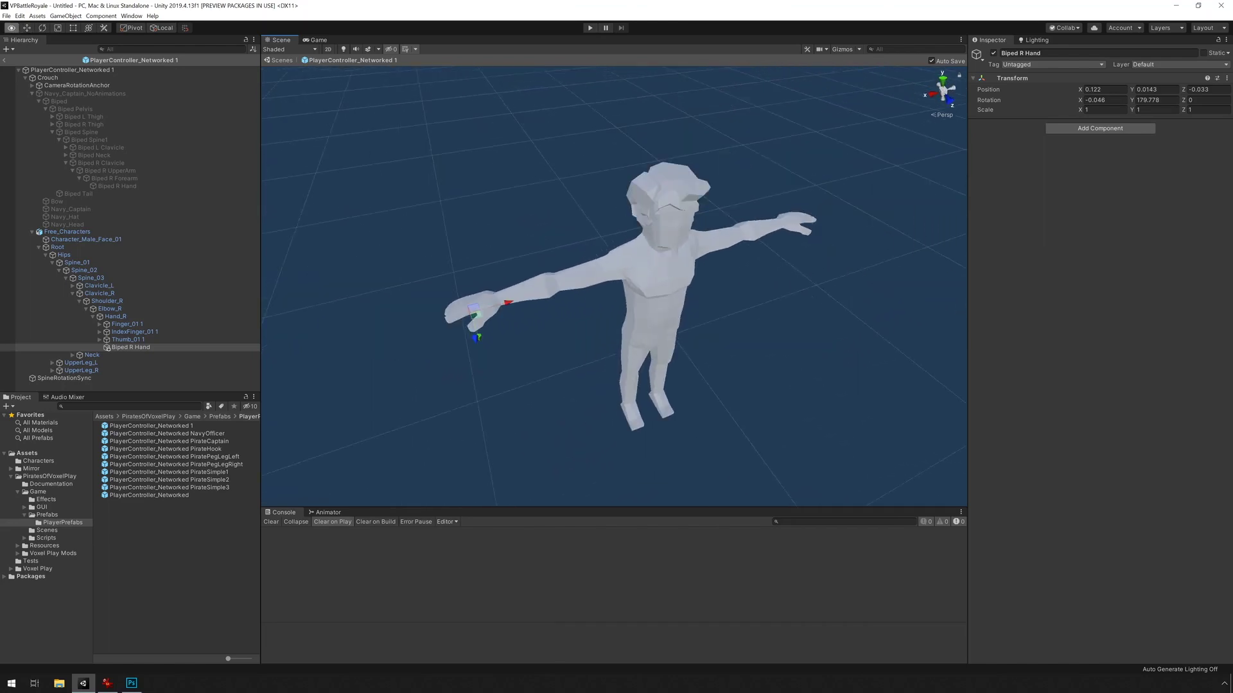
alt+drag(394, 254, 392, 218)
middle_drag(393, 219, 382, 179)
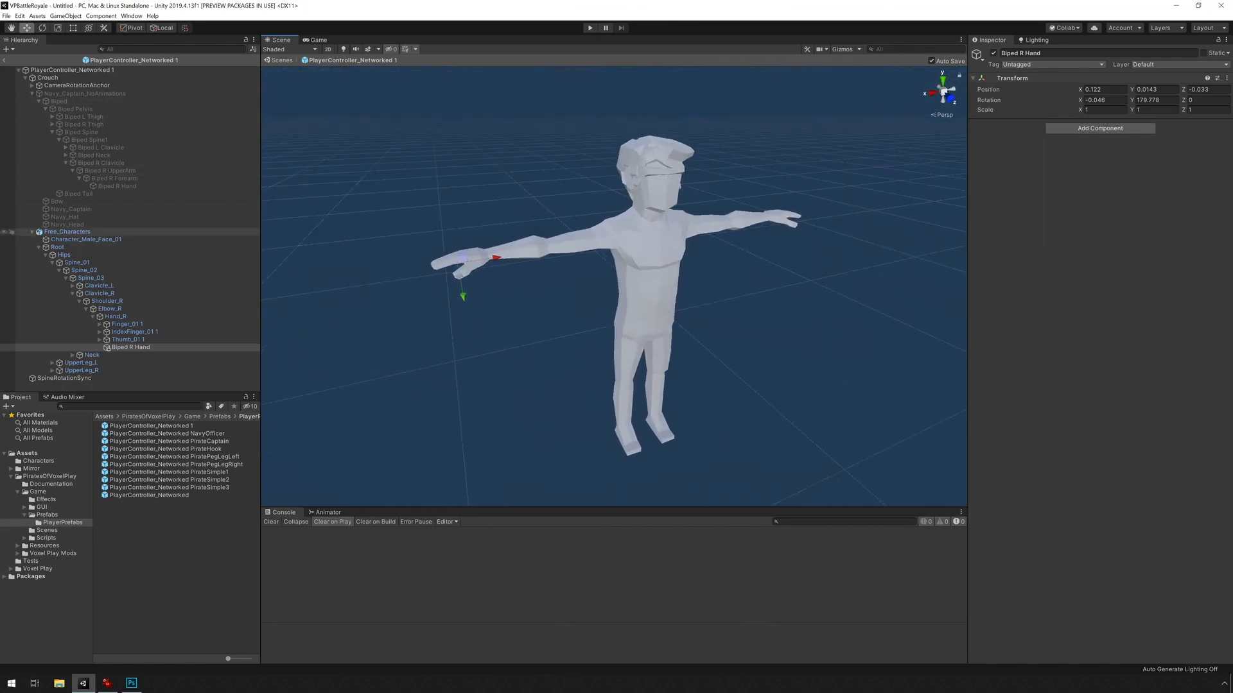
- Collapse both character hierarchies and leave the prefab, returning to the Prefabs folder of the PiratesOfVoxelPlay game
click(32, 232)
click(32, 94)
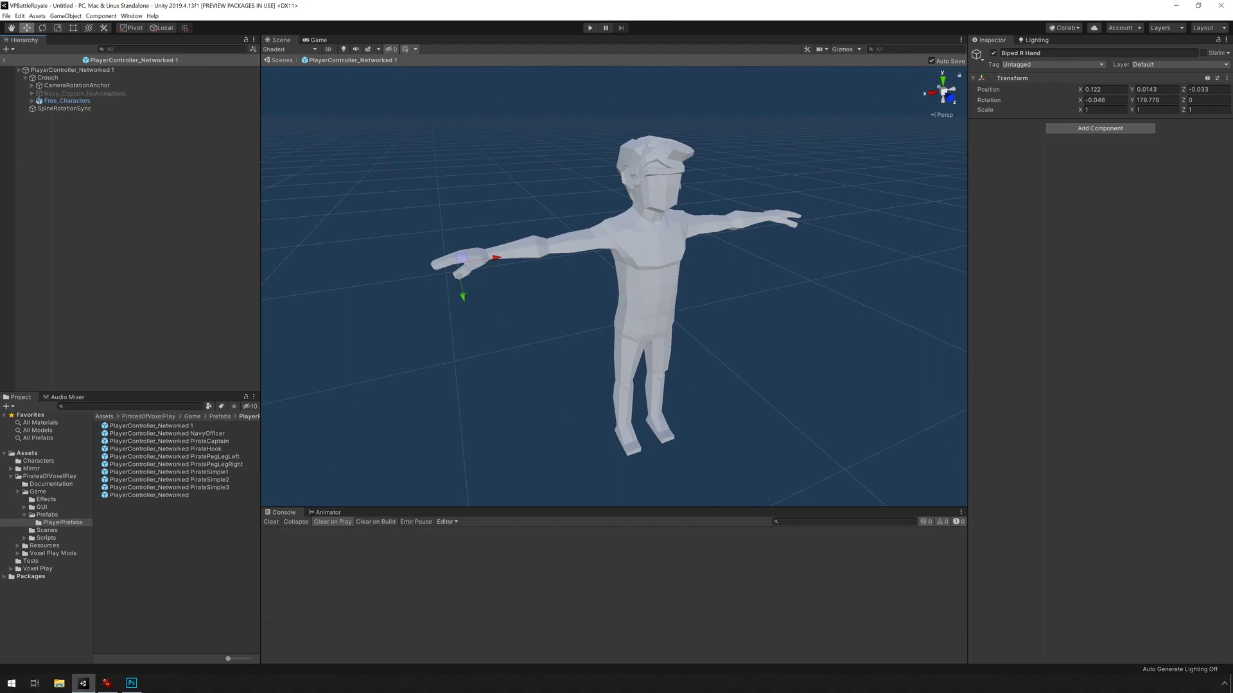
click(5, 60)
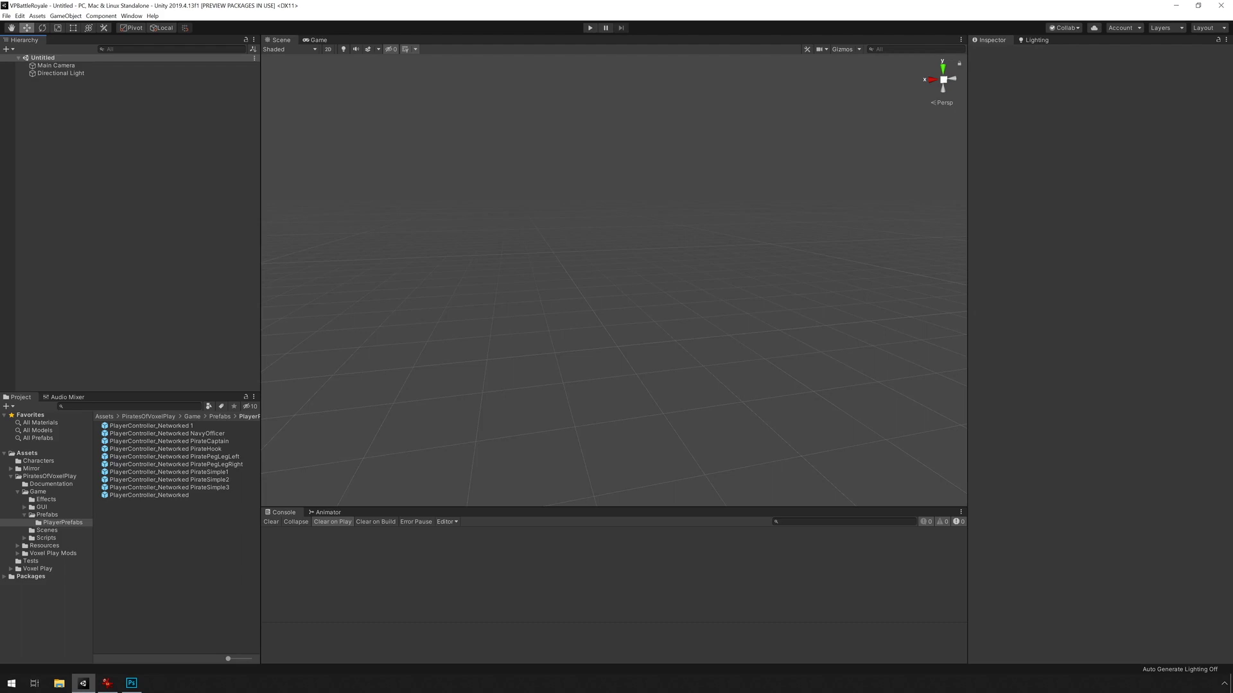
click(70, 507)
click(72, 514)
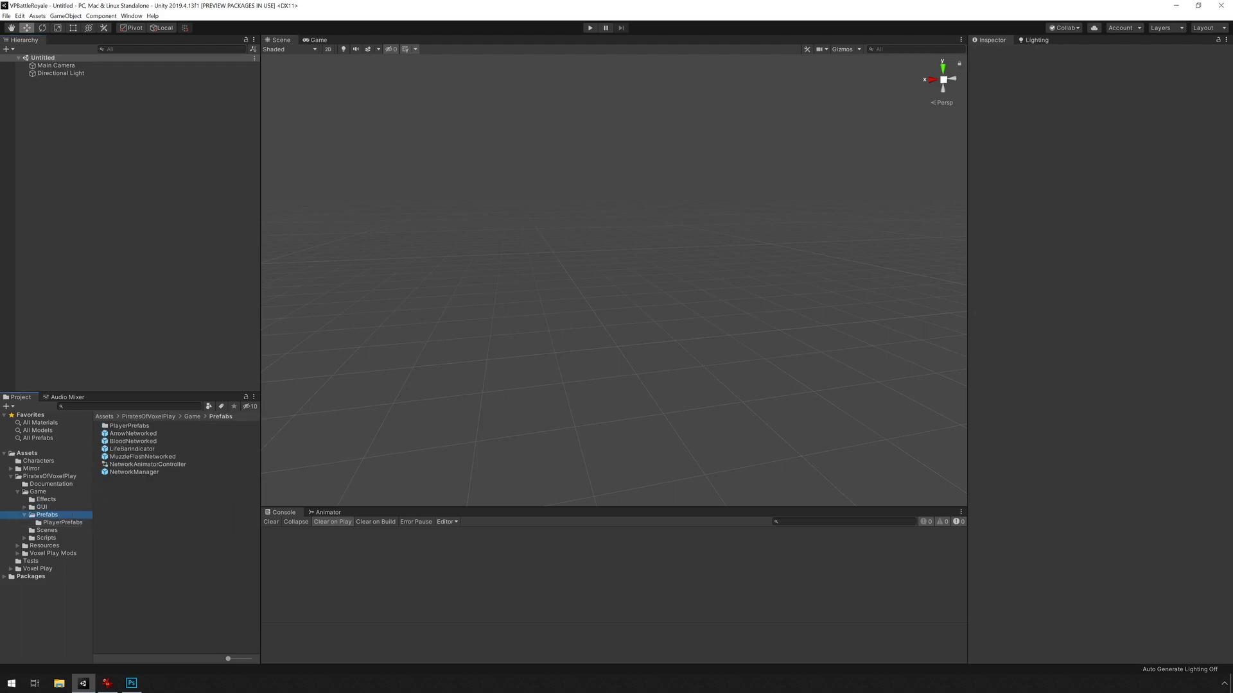
- In the NetworkManager prefab, assign PlayerController_Networked 1 to Player Prefabs Element 0 and to the registered spawnable prefab slot holding PlayerController_Networked
click(135, 472)
scroll(1099, 360, down, 4)
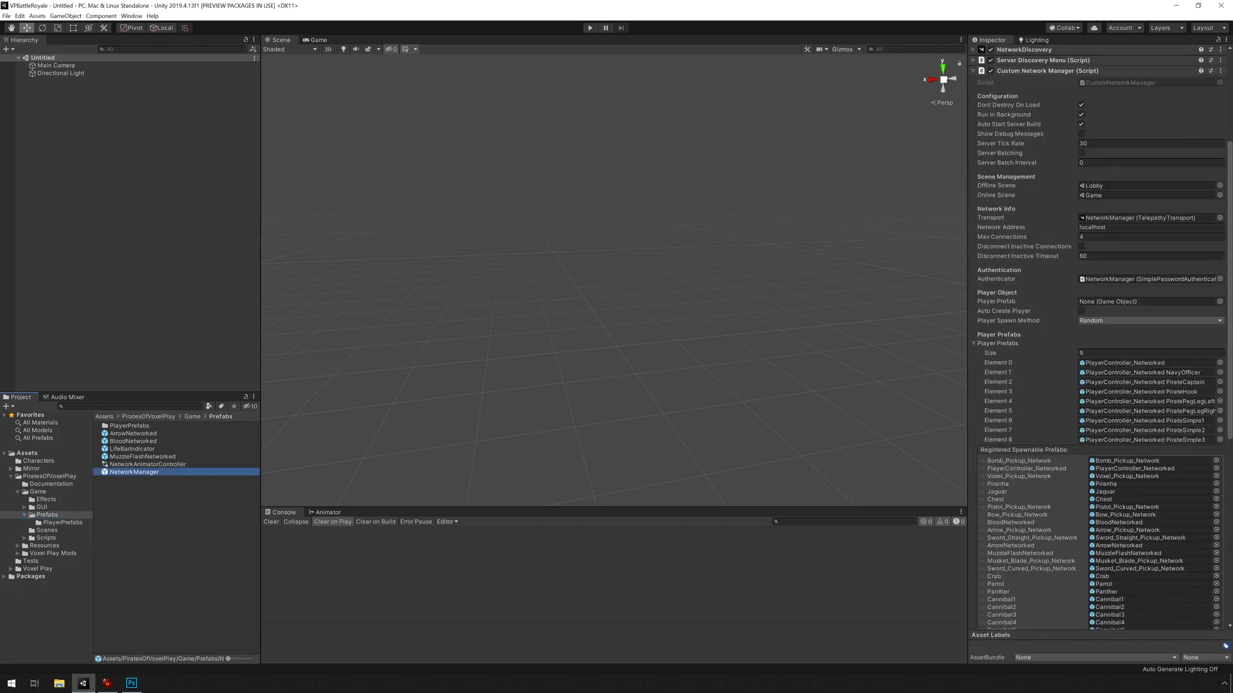
scroll(1098, 385, down, 3)
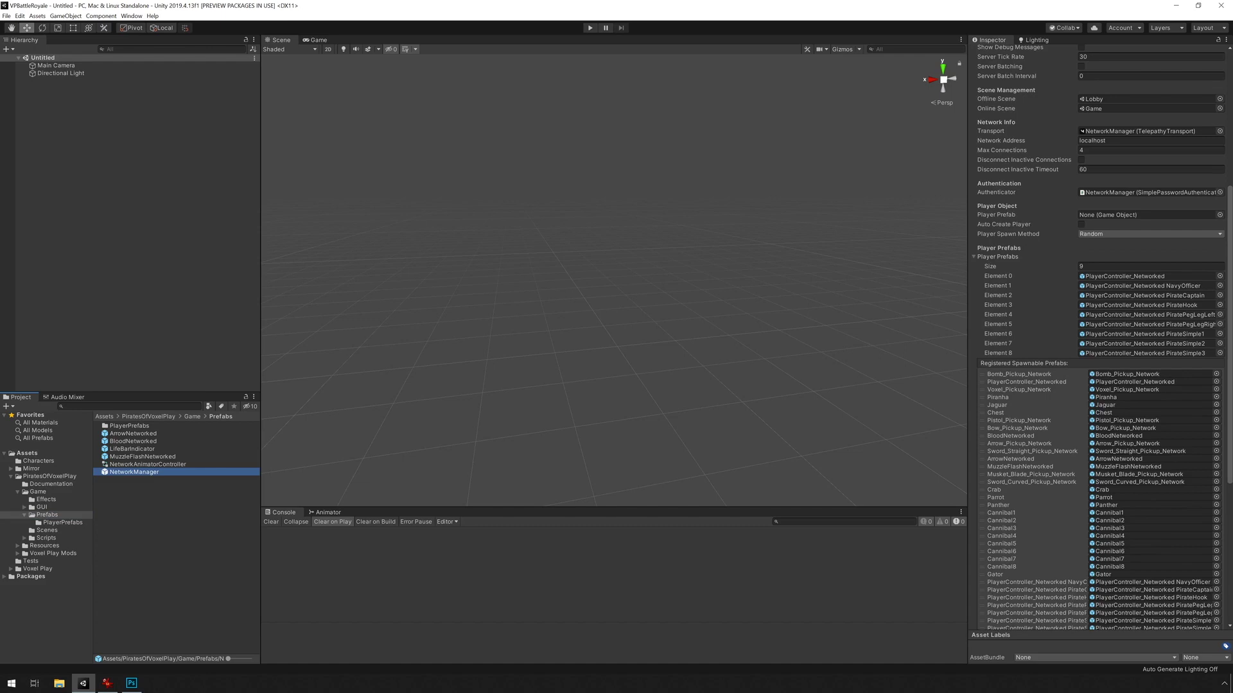
click(63, 523)
drag(149, 426, 1143, 276)
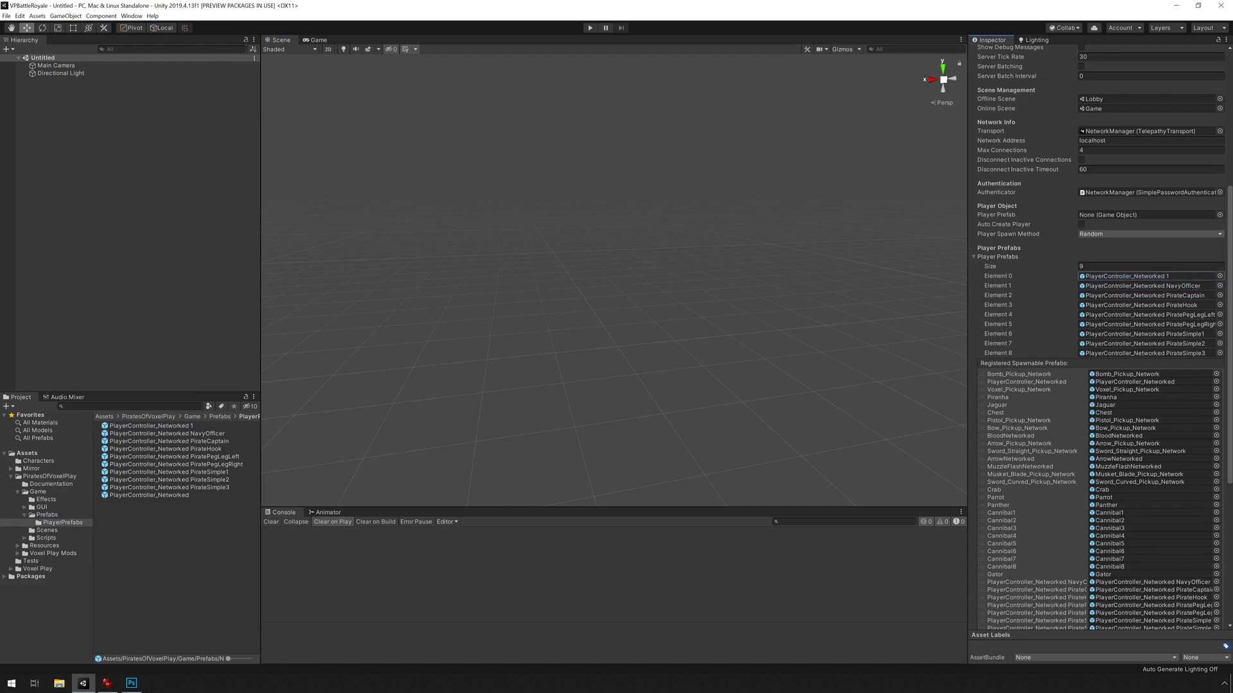
drag(149, 426, 1149, 381)
click(82, 683)
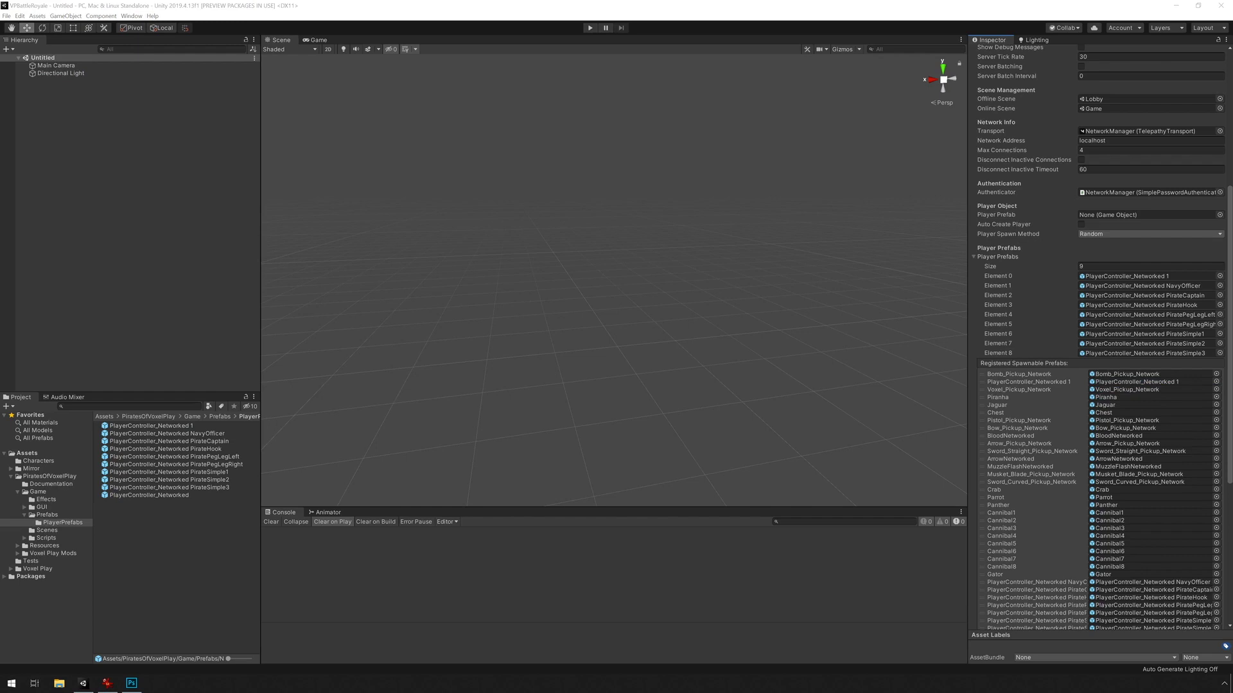
- Open the Lobby scene from the game's Scenes folder and start a single player game in Play mode
click(38, 492)
double_click(120, 449)
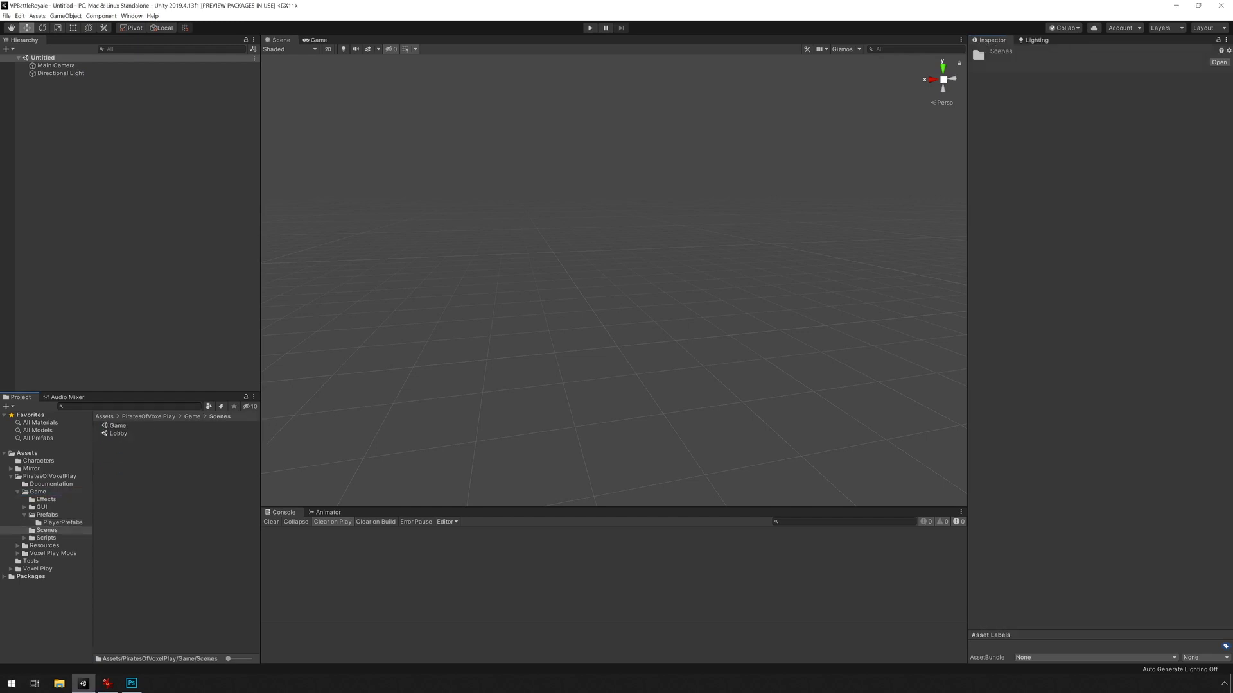
double_click(118, 433)
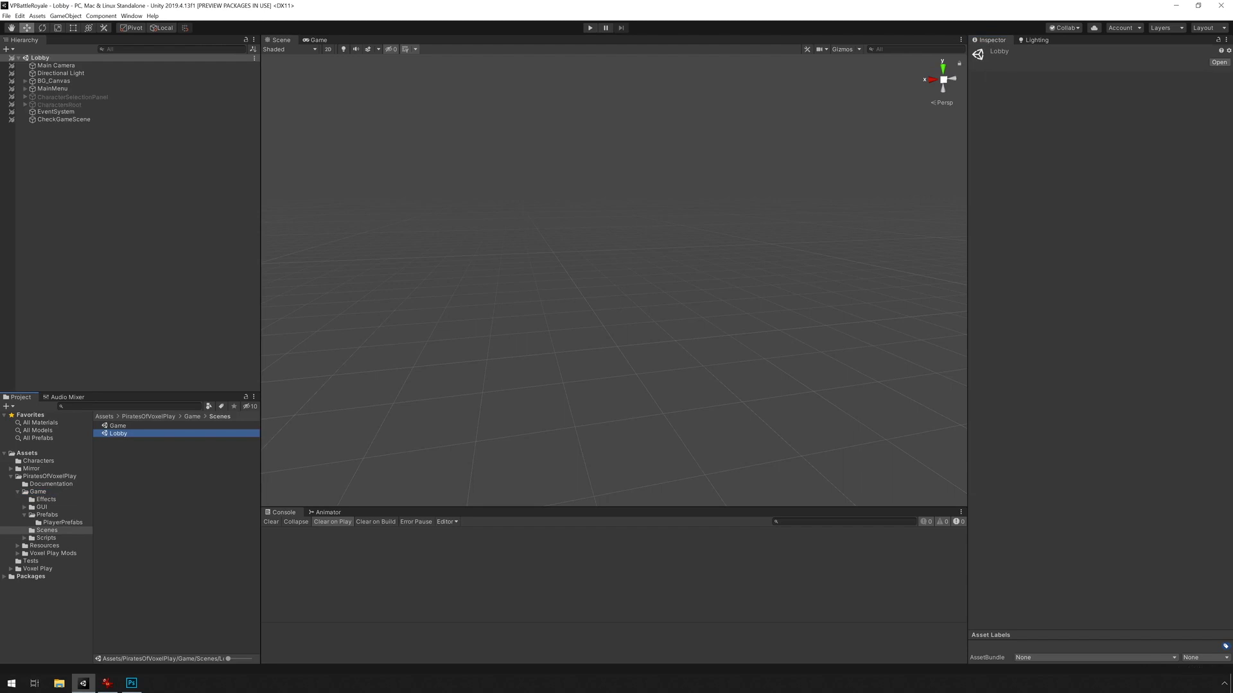
key(ctrl+p)
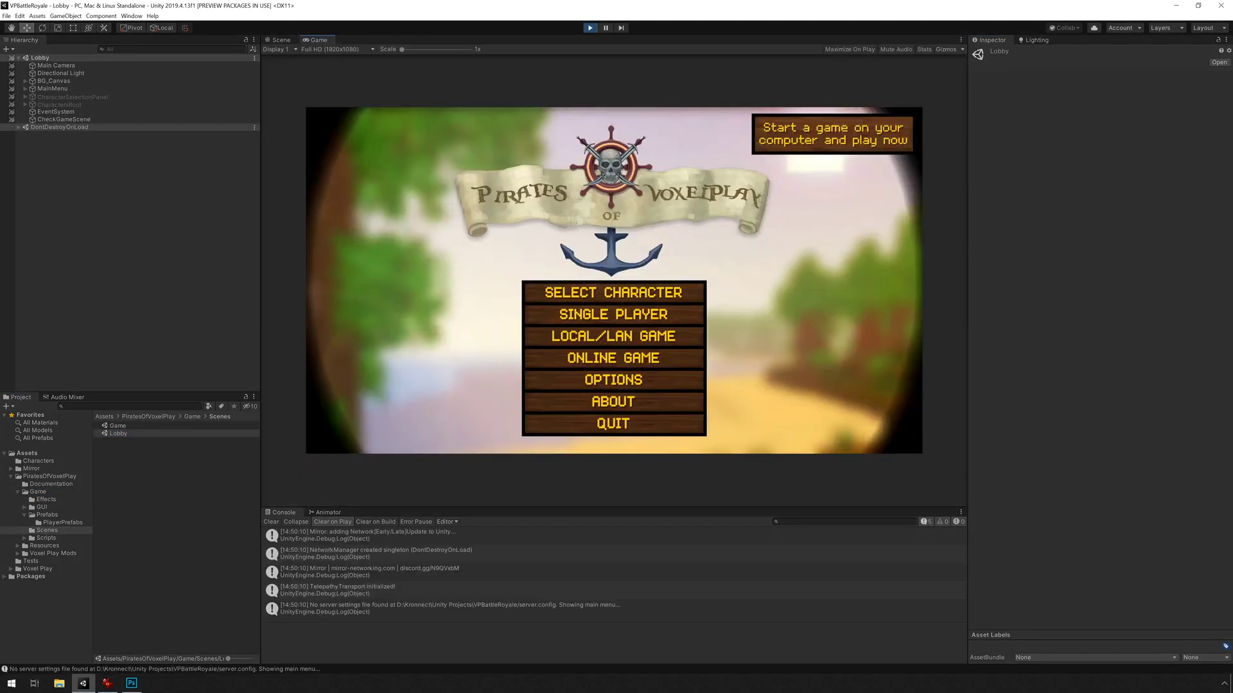
click(613, 315)
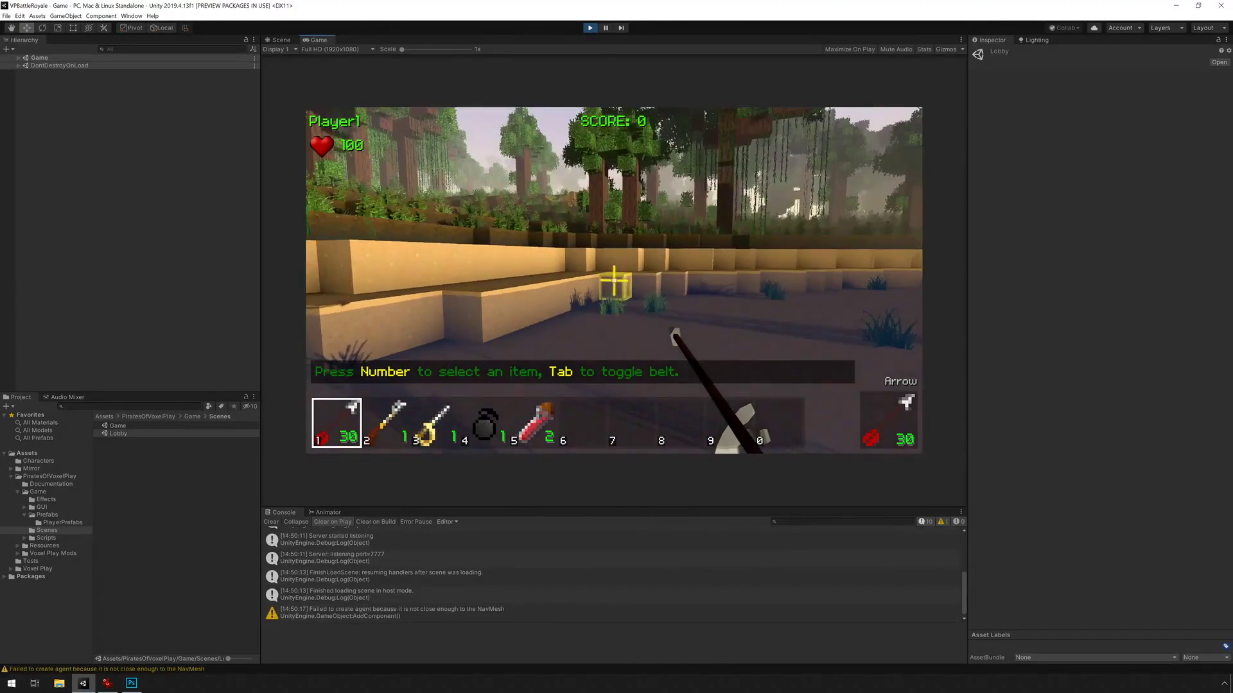
- Test the new character in game by shooting arrows, moving forward, and firing the musket
click(614, 280)
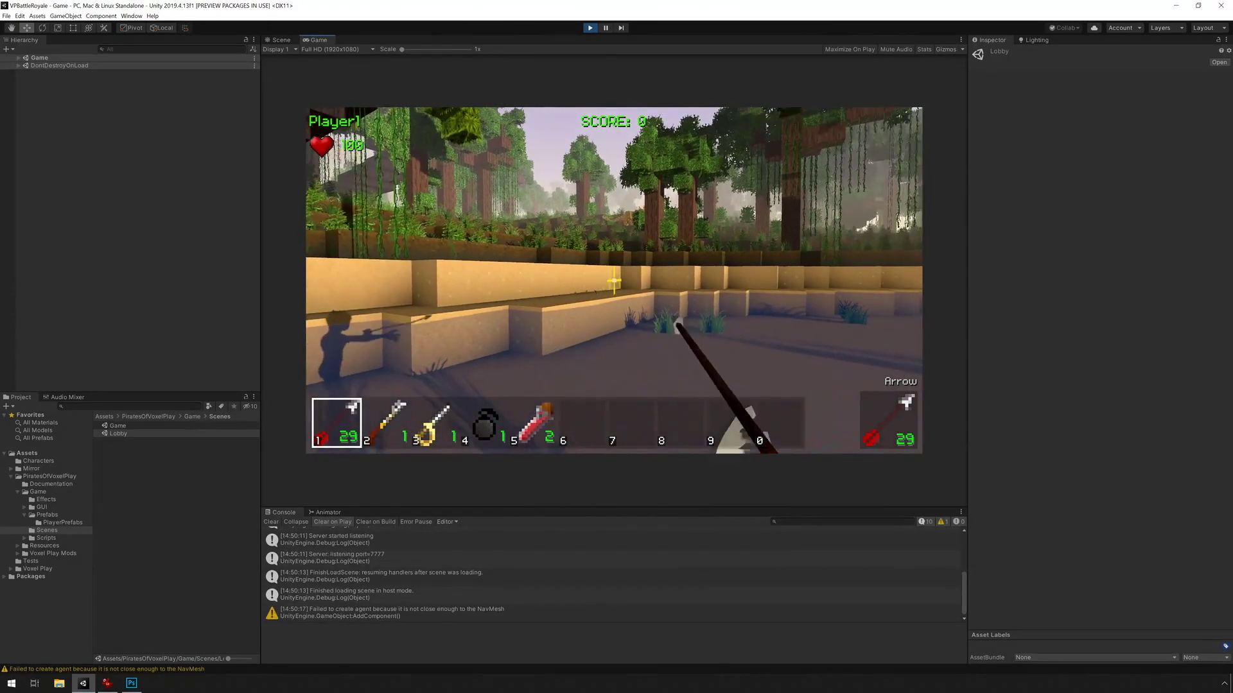
click(614, 281)
key(w)
click(614, 280)
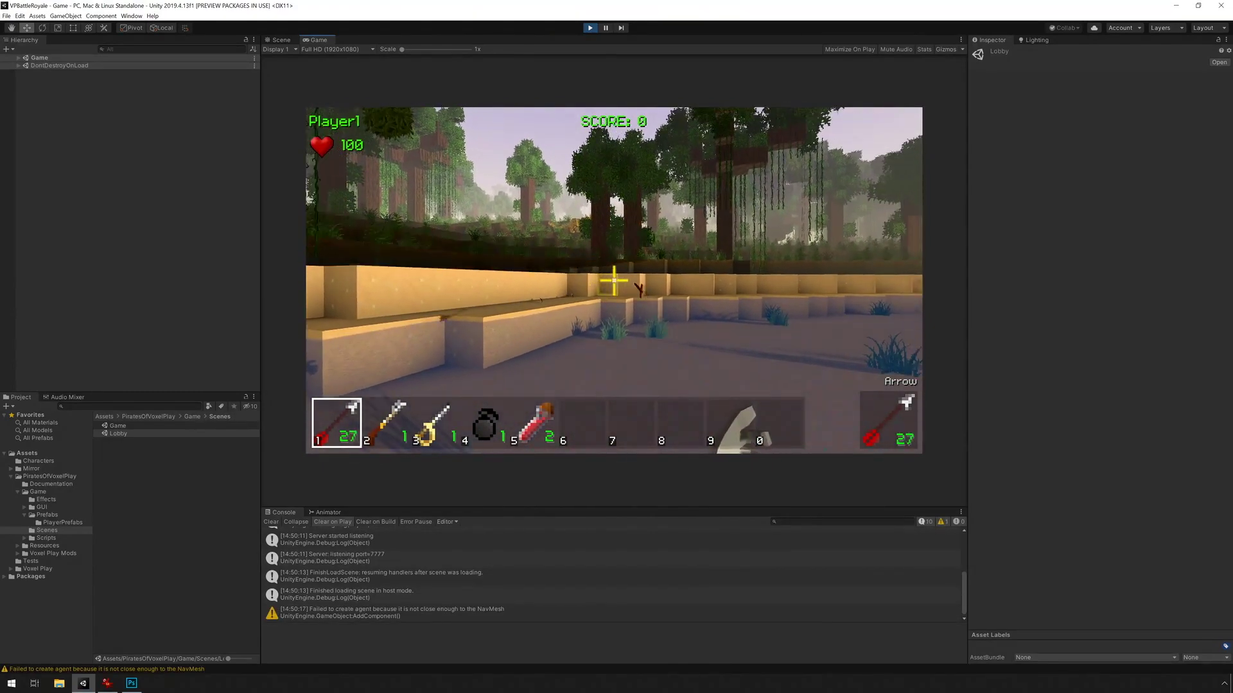
key(2)
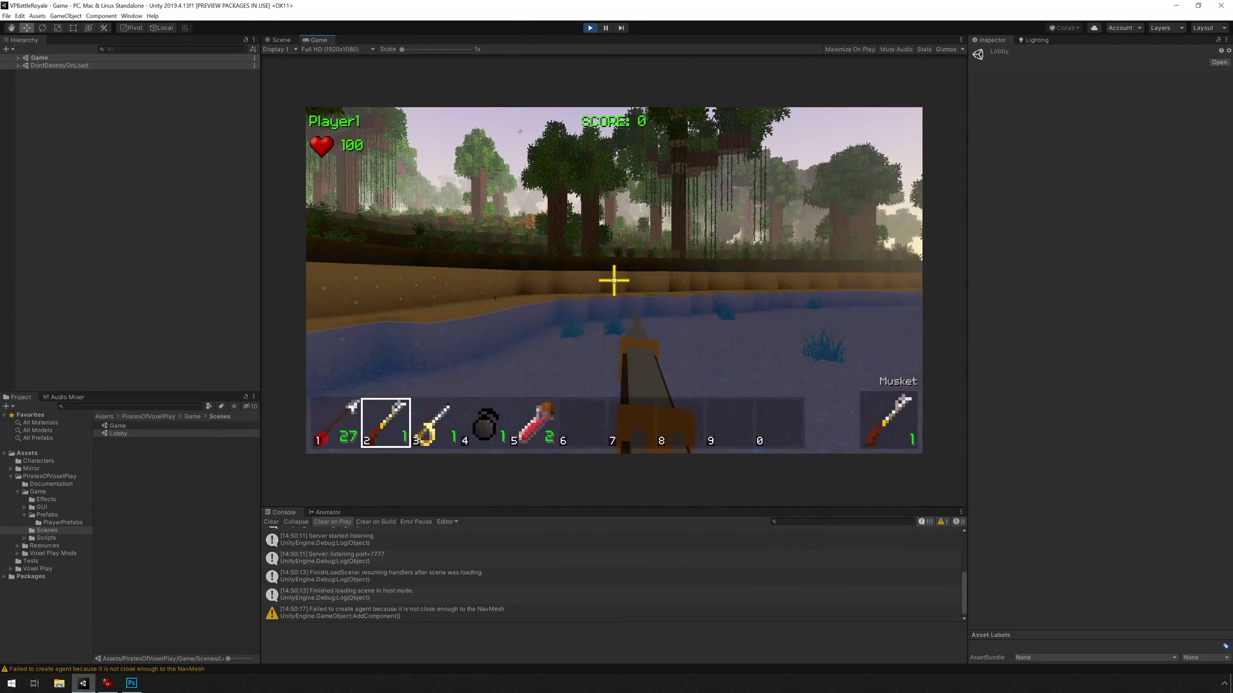
click(614, 280)
click(614, 281)
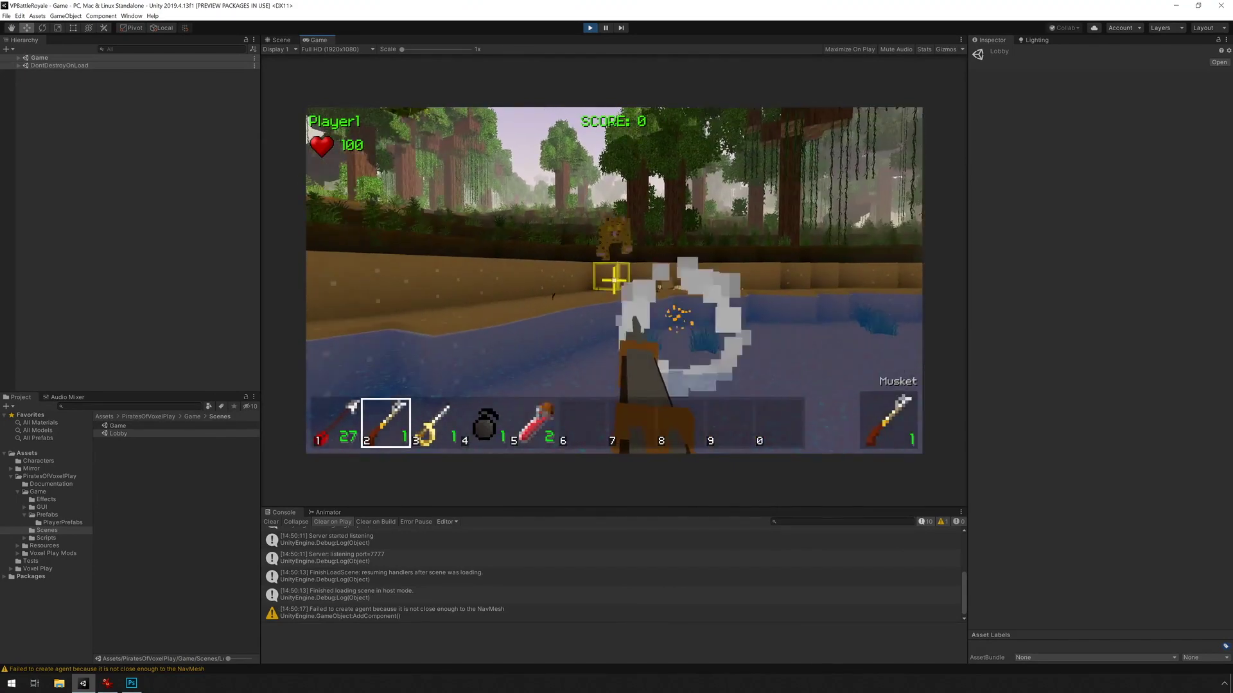
click(614, 281)
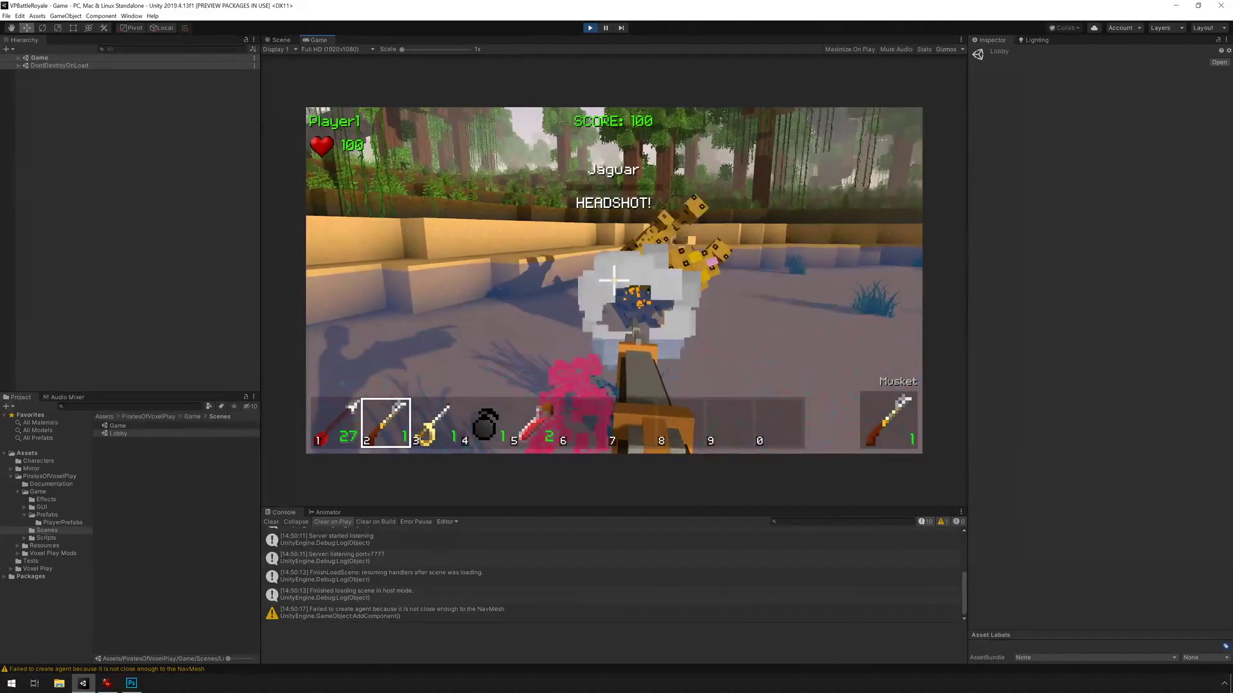
- Try the straight sword and throw the bomb, walk to check the character's shadow, and exit Play mode
key(3)
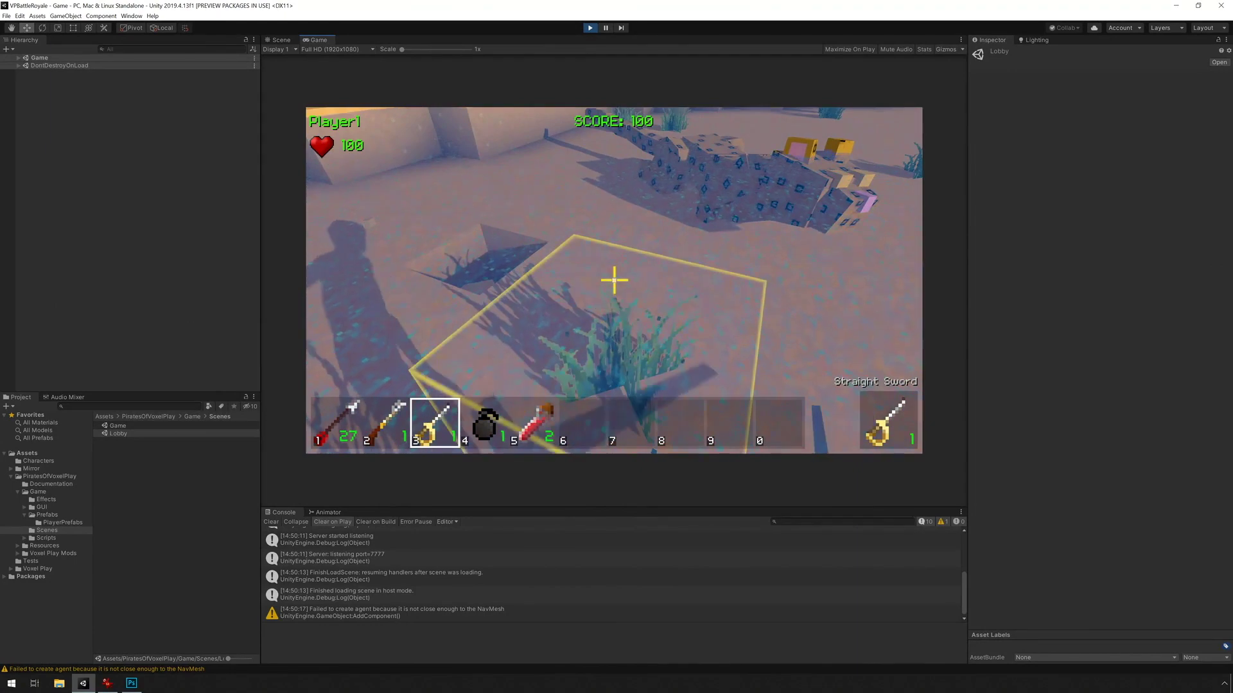
key(4)
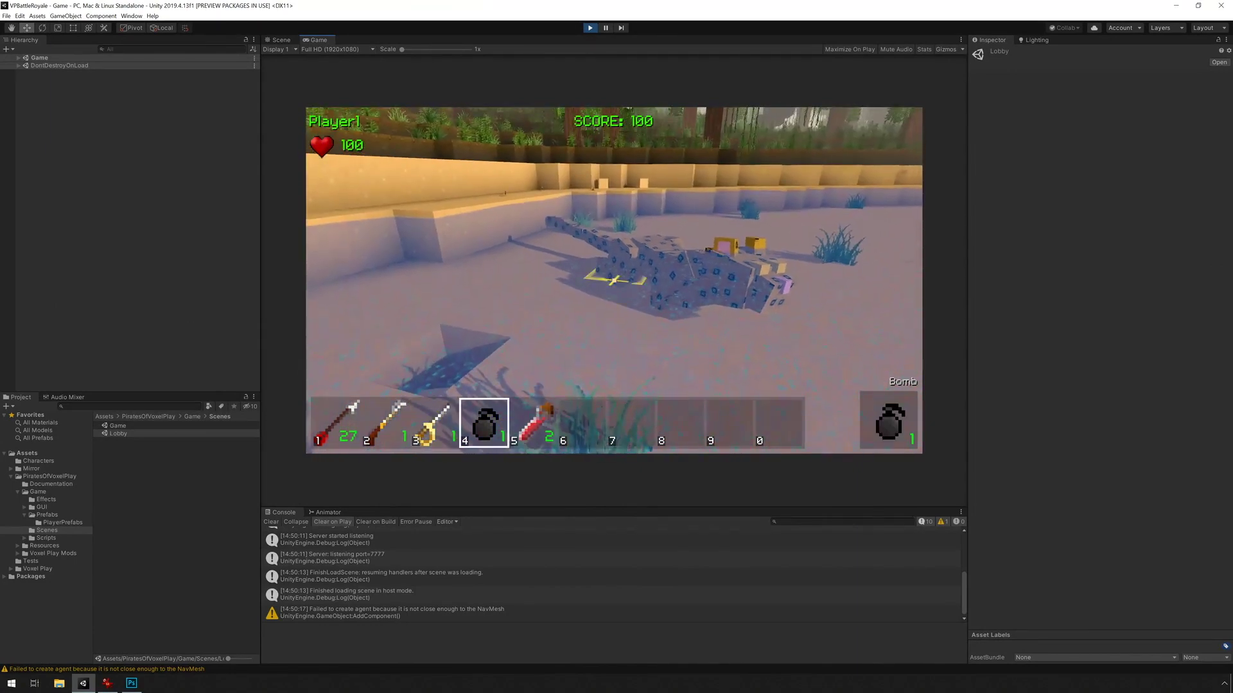
click(614, 281)
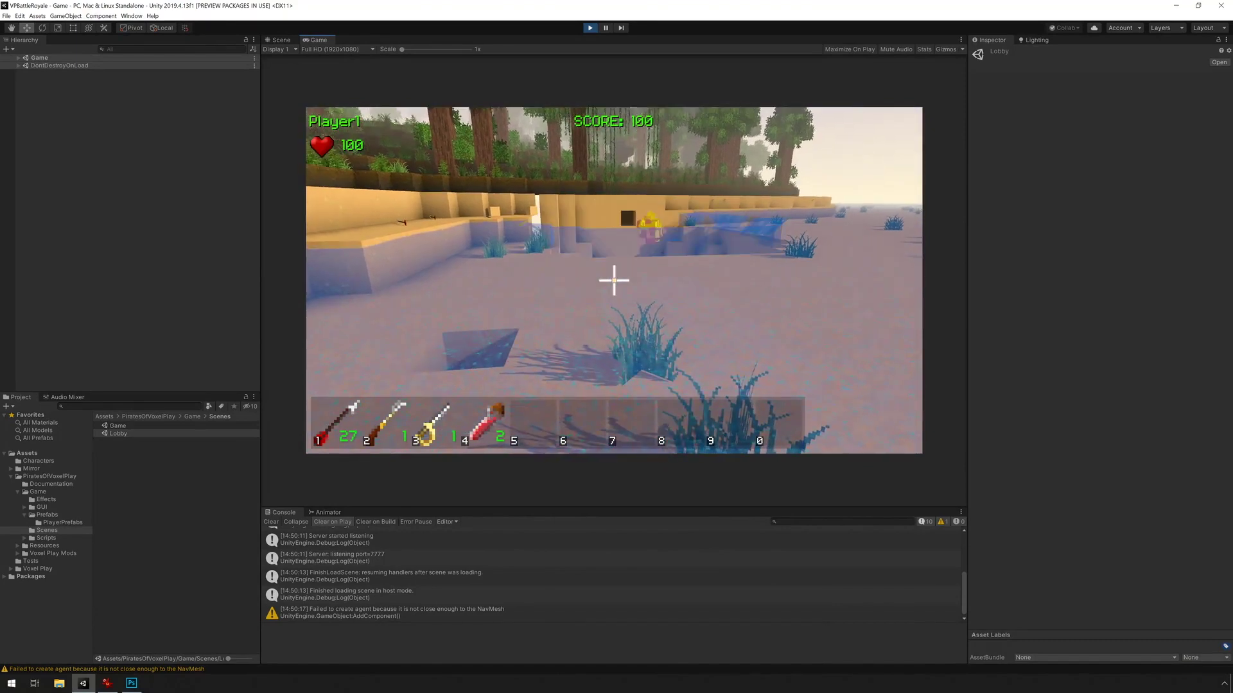
key(w)
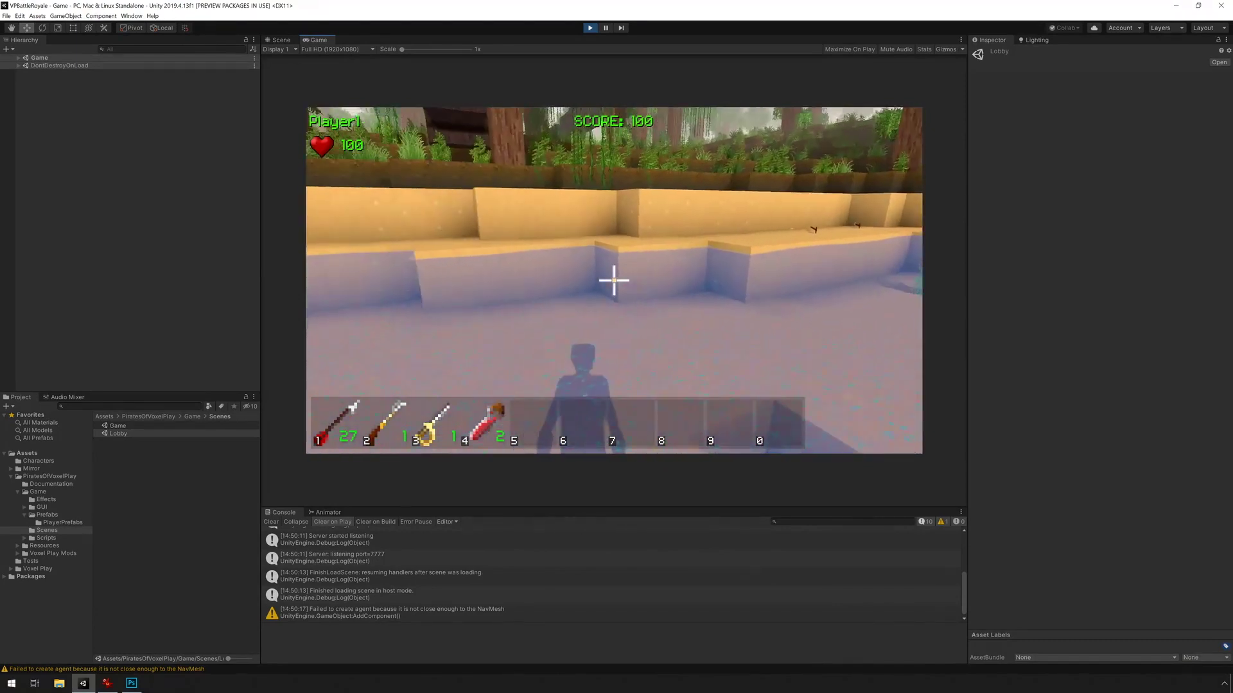
key(Escape)
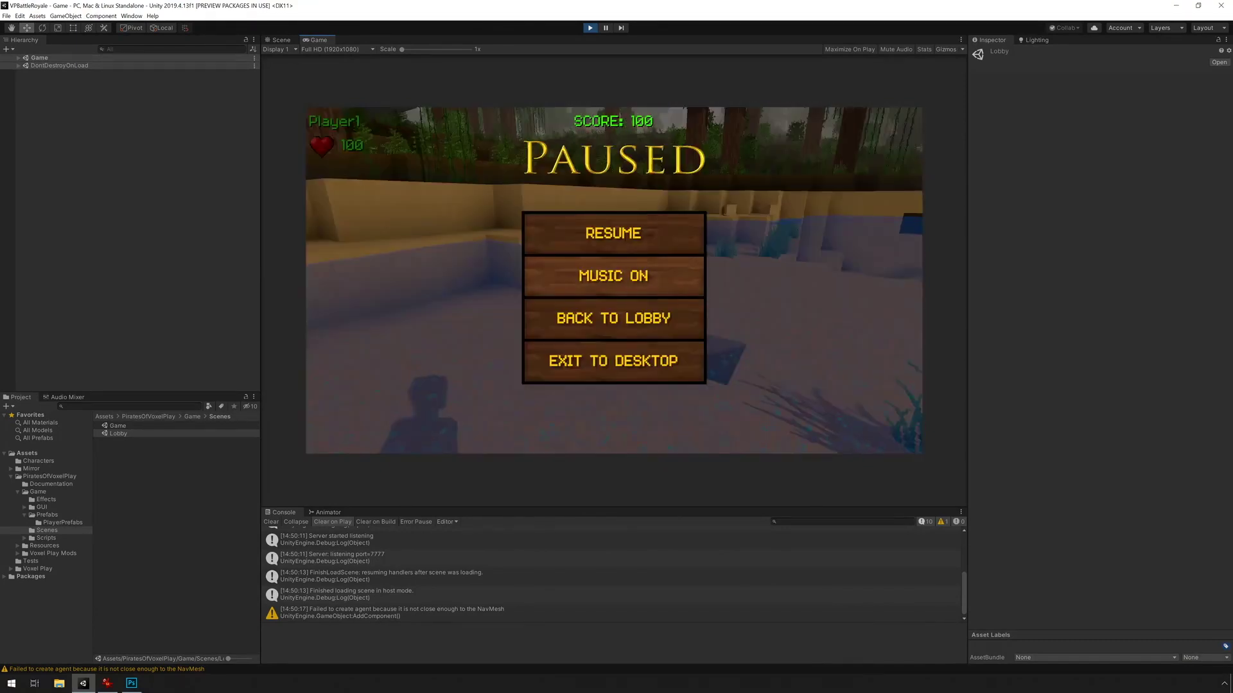
click(590, 28)
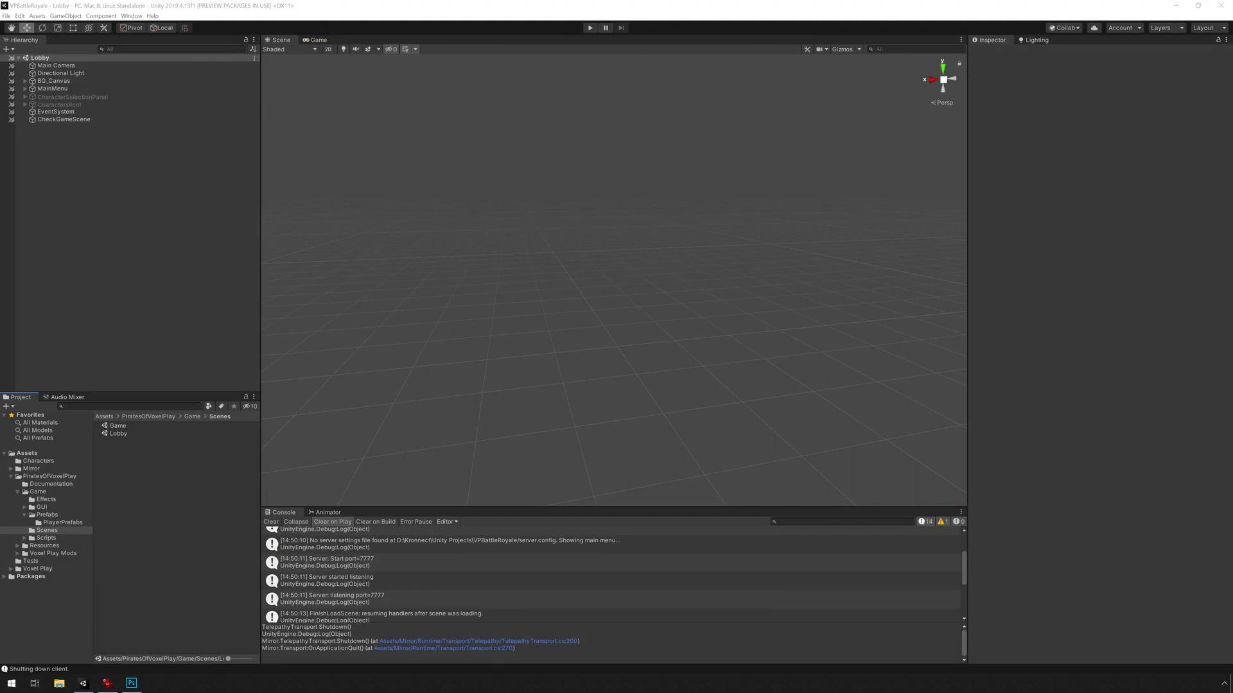
- Open the PlayerController_Networked 1 prefab from the PlayerPrefabs folder for editing
click(47, 515)
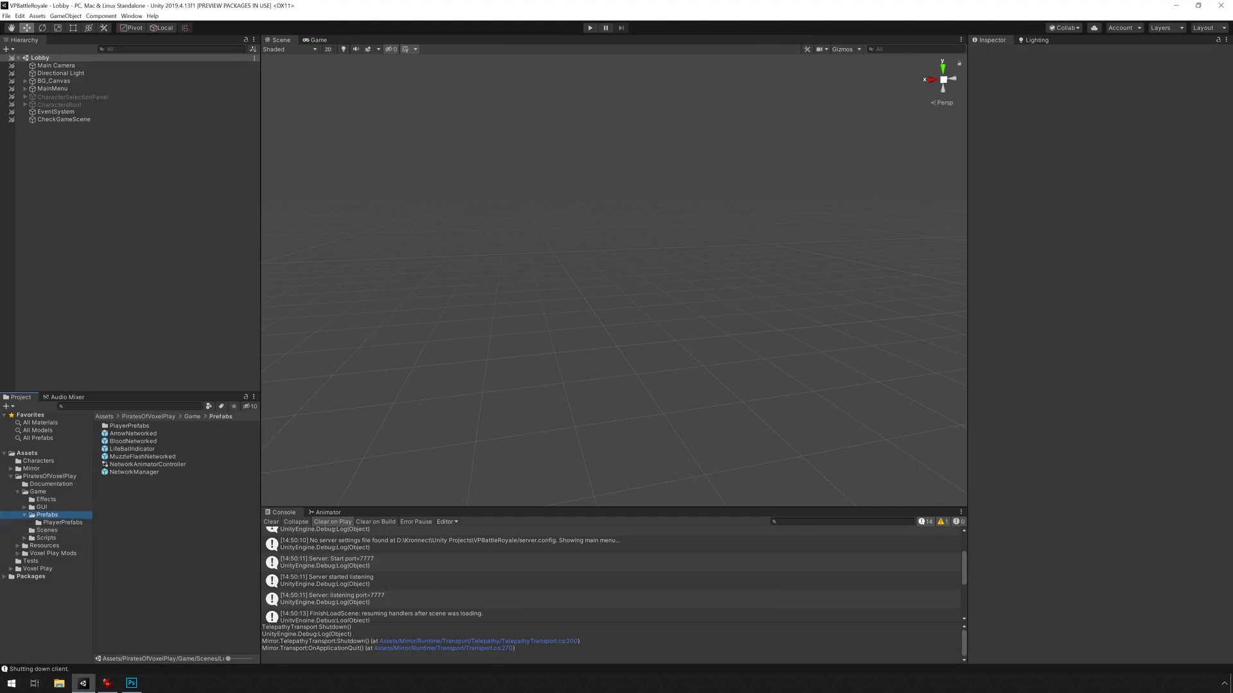
double_click(129, 427)
double_click(136, 427)
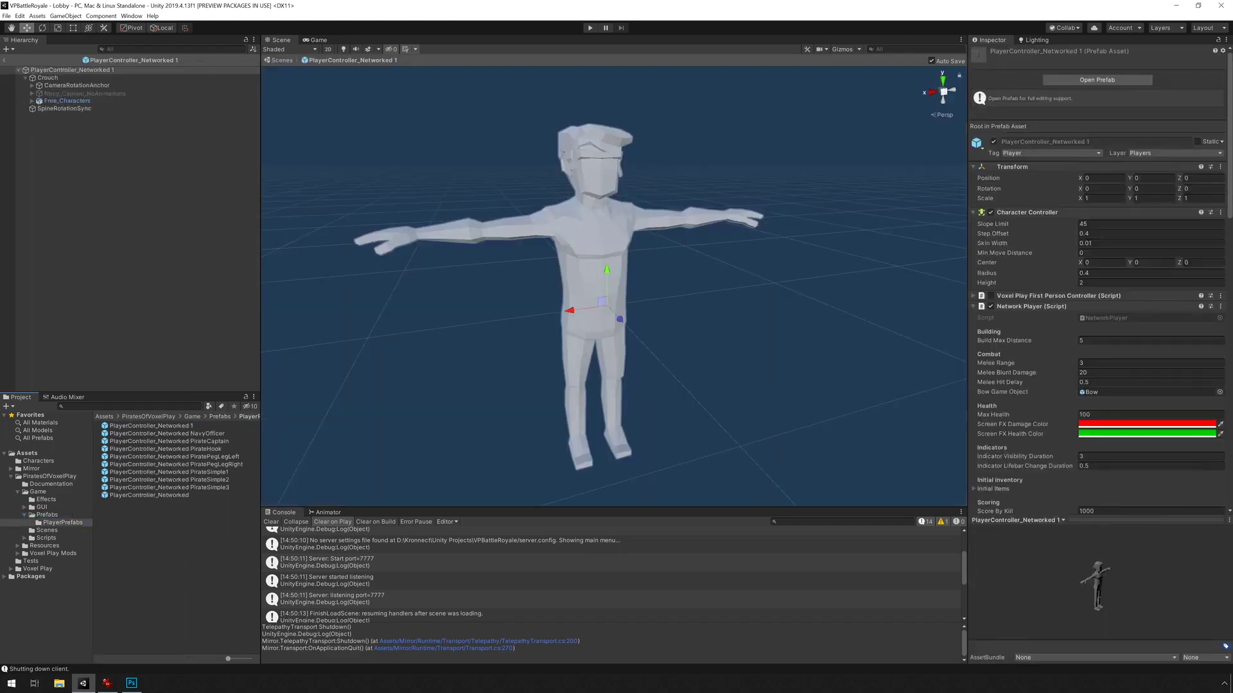
middle_drag(597, 289, 612, 308)
alt+drag(612, 308, 578, 350)
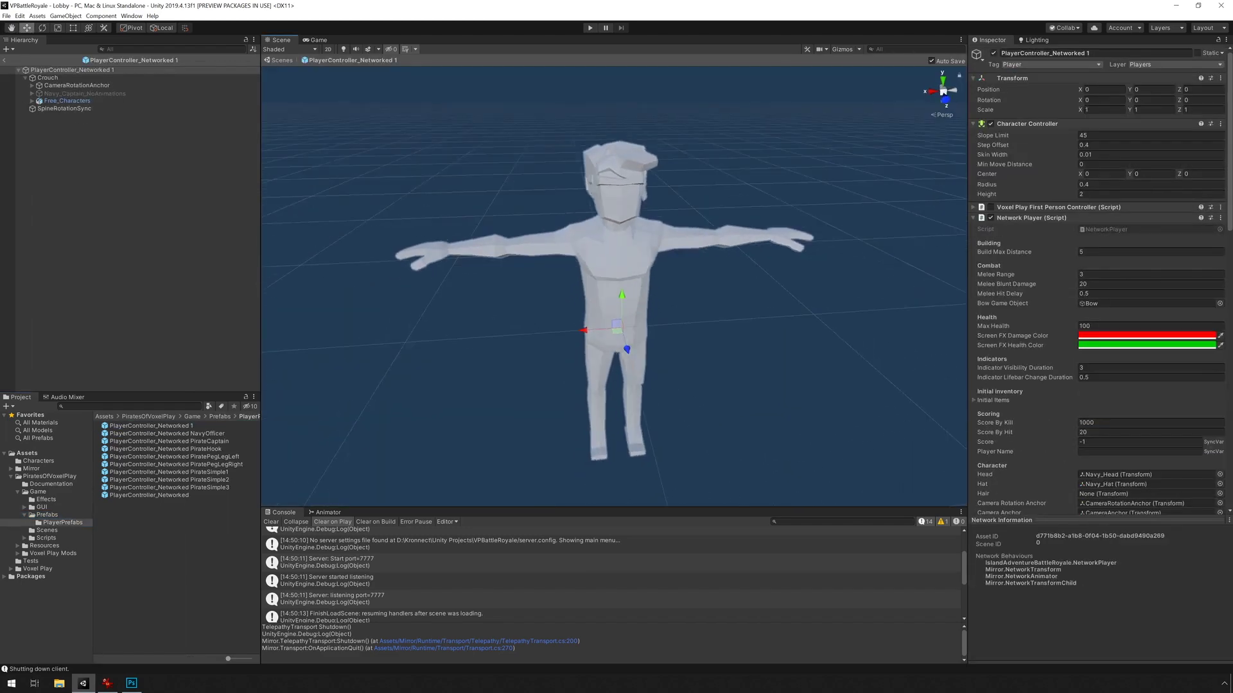
middle_drag(578, 350, 569, 348)
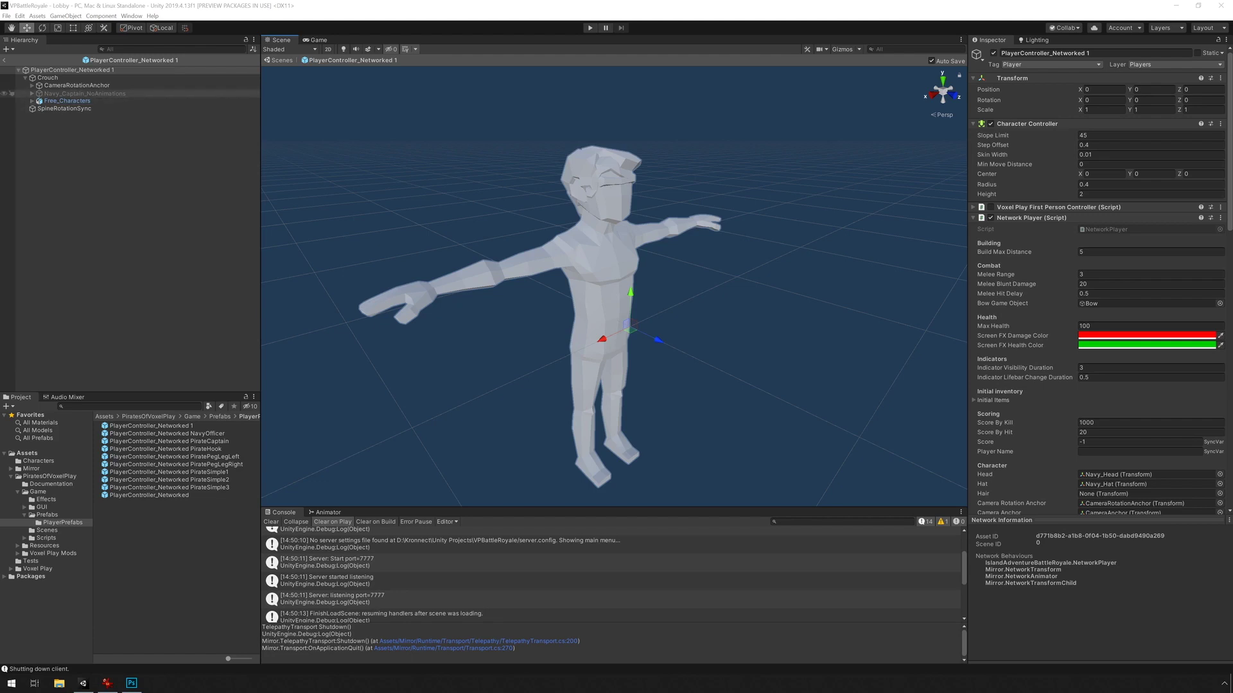
- Reactivate Navy_Captain_NoAnimations and examine the collider and damage components on its Biped Pelvis bone
click(32, 93)
click(83, 93)
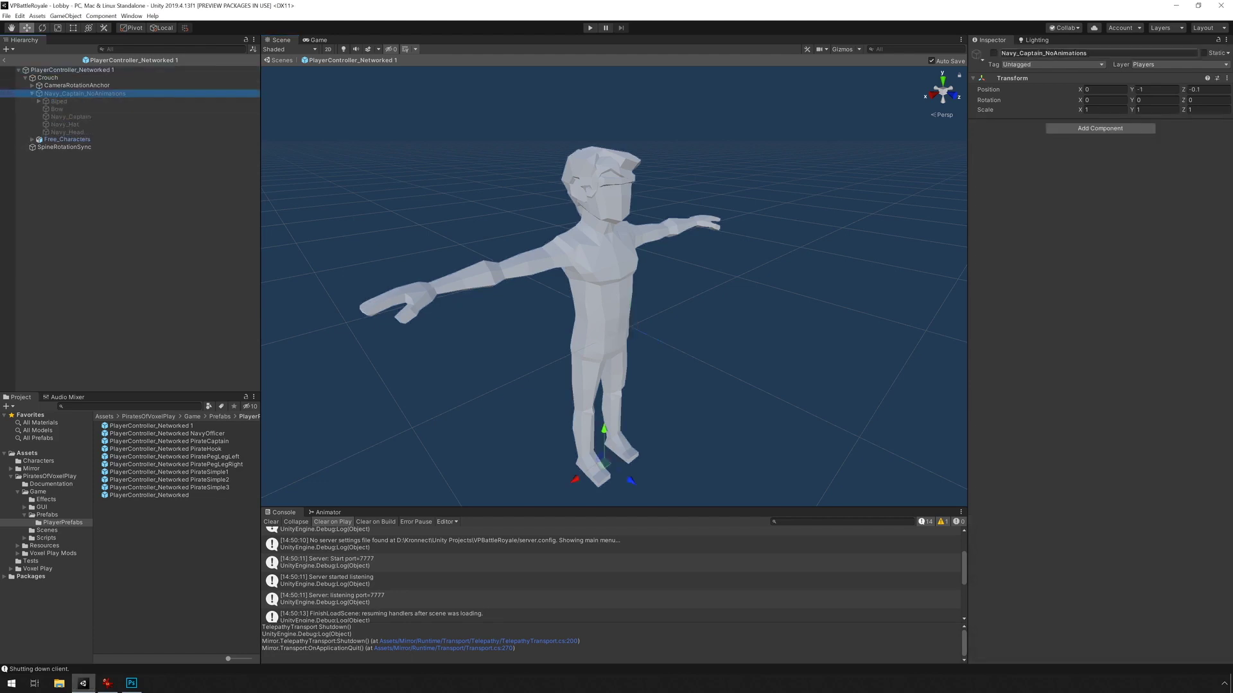
click(993, 54)
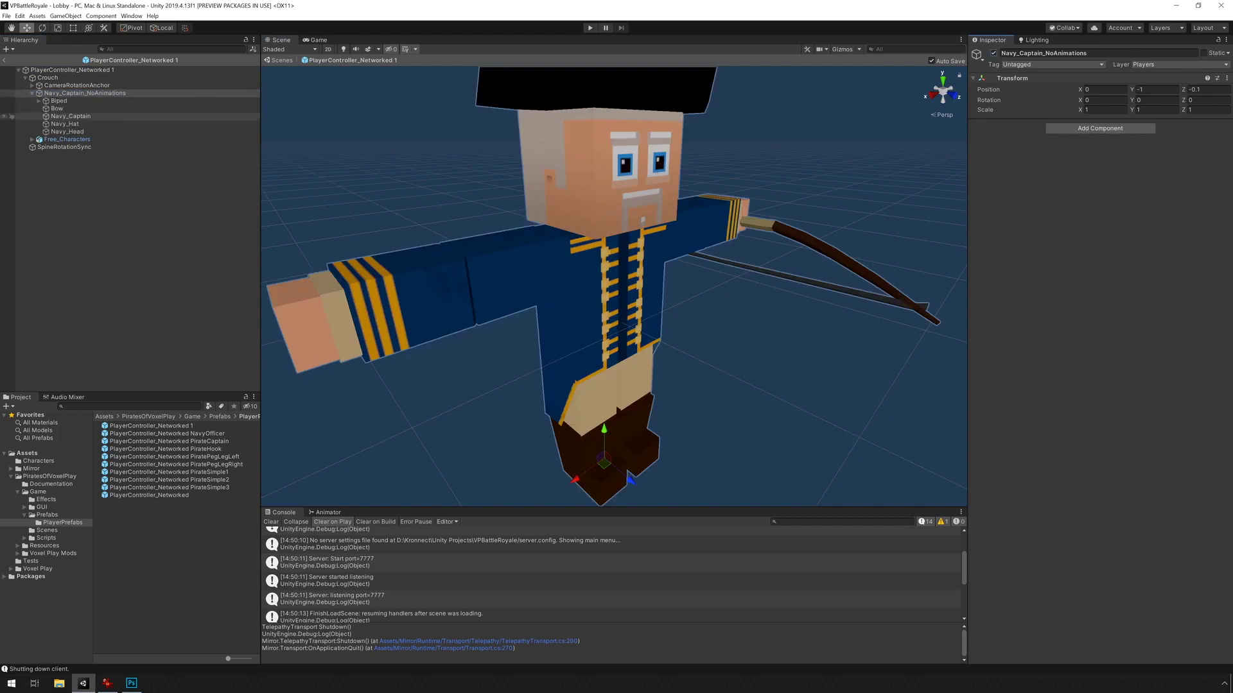
click(39, 101)
click(46, 109)
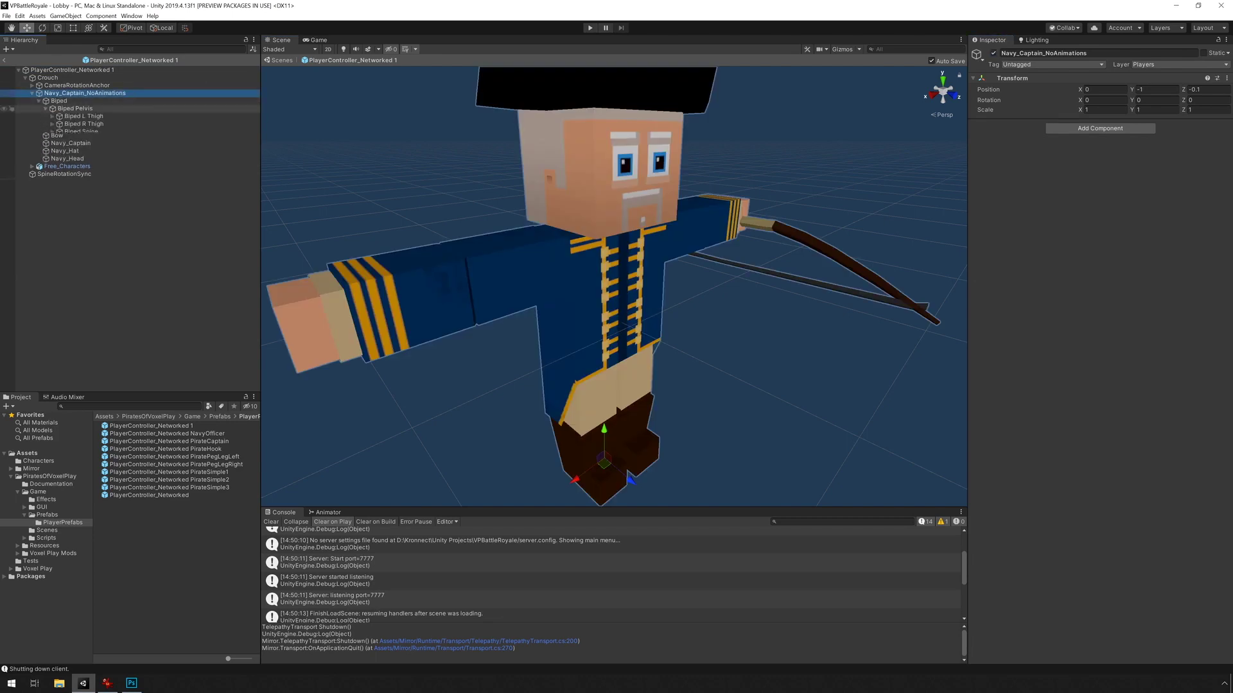
click(75, 108)
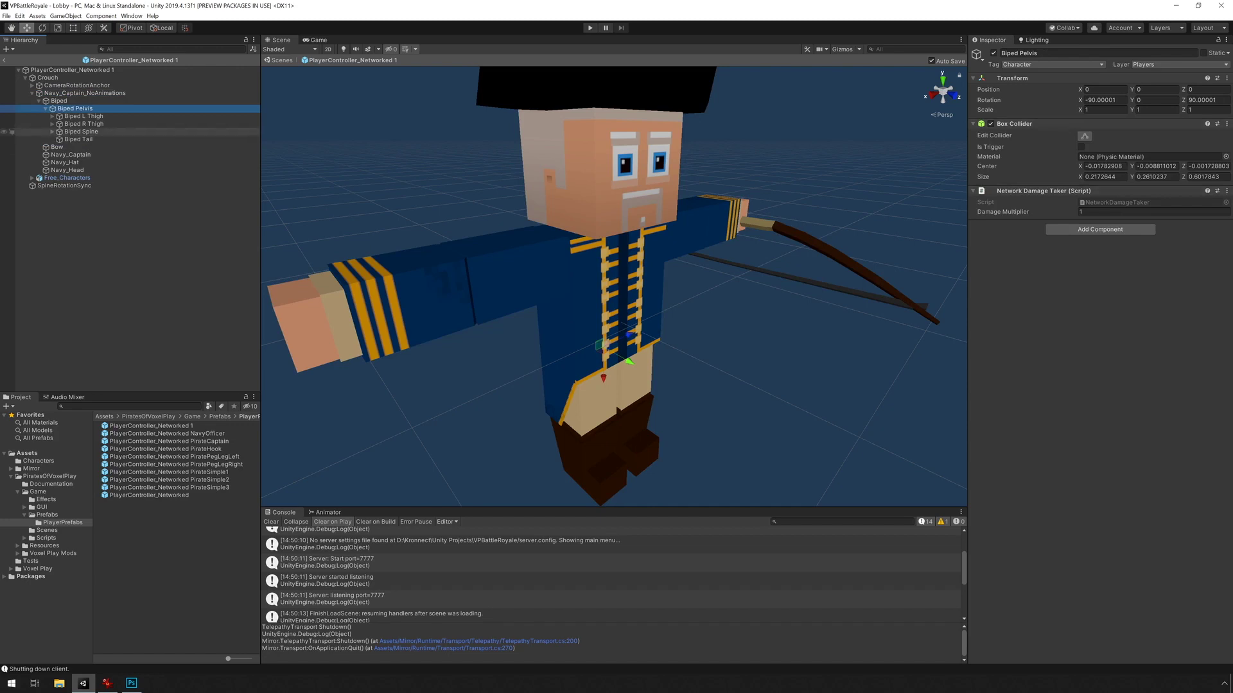
- Expand the captain's spine and neck bones and examine the collider and damage components on Biped Head
click(52, 131)
click(72, 139)
click(59, 139)
click(78, 155)
click(65, 155)
click(89, 162)
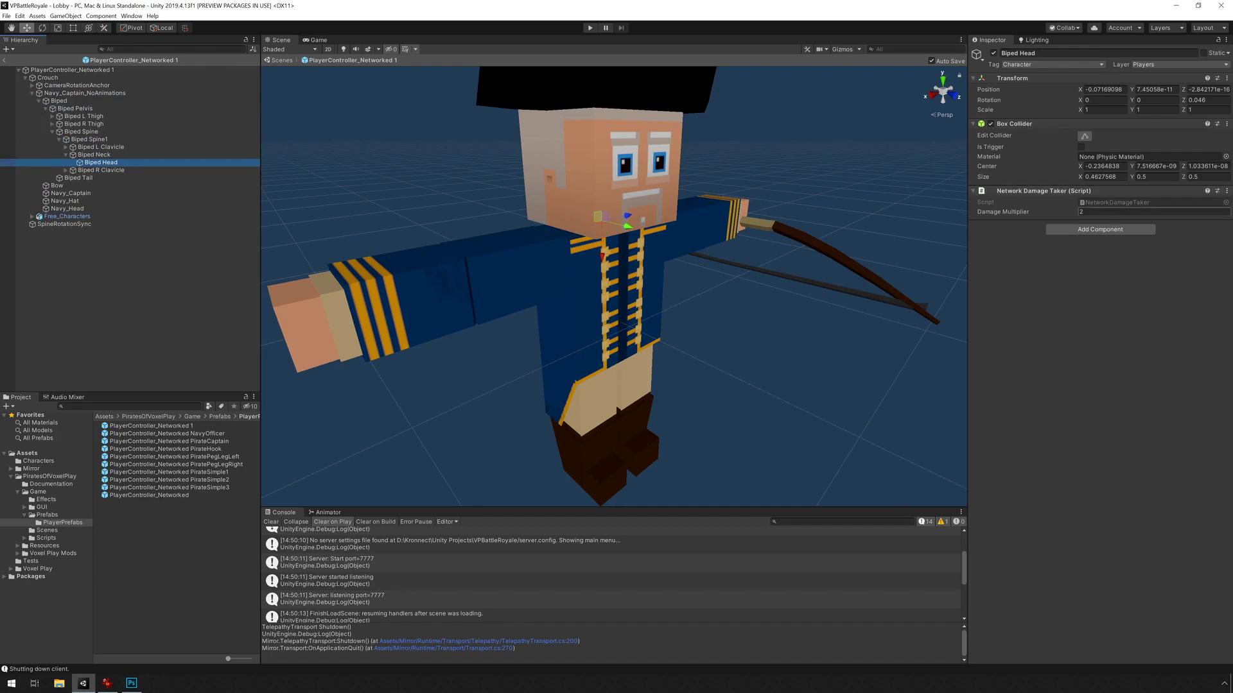
scroll(614, 286, down, 2)
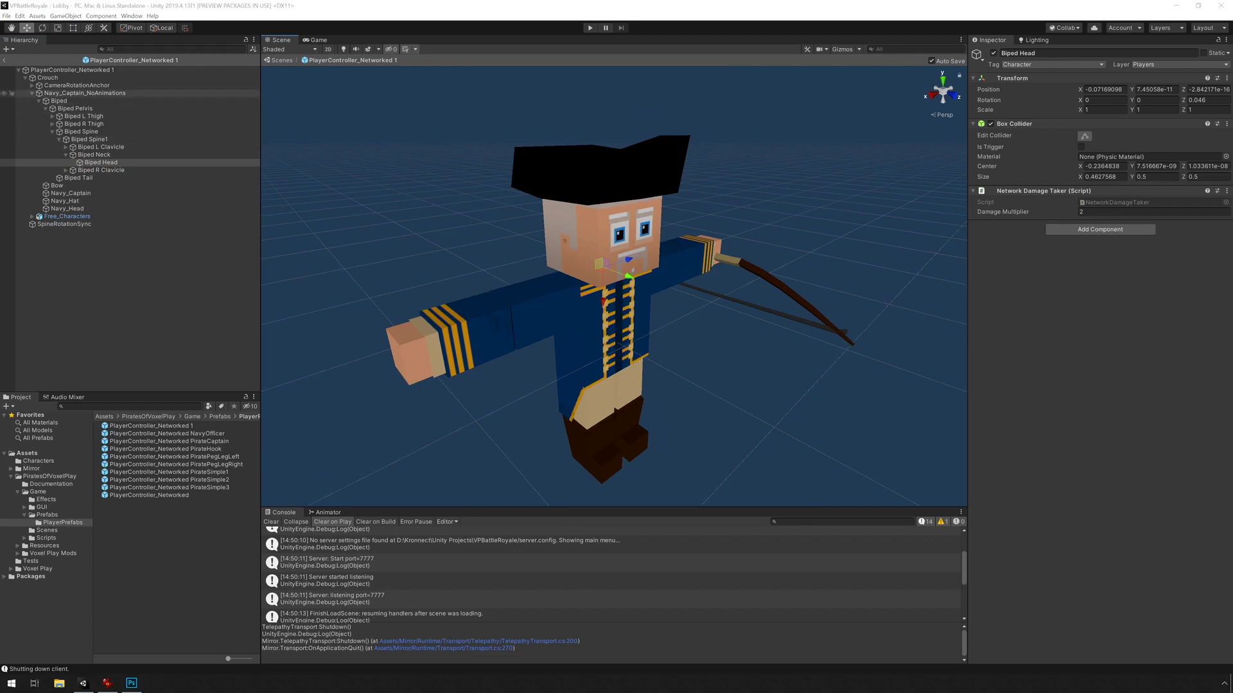
- Collapse the Navy_Captain_NoAnimations hierarchy and deactivate the object
click(32, 93)
click(84, 93)
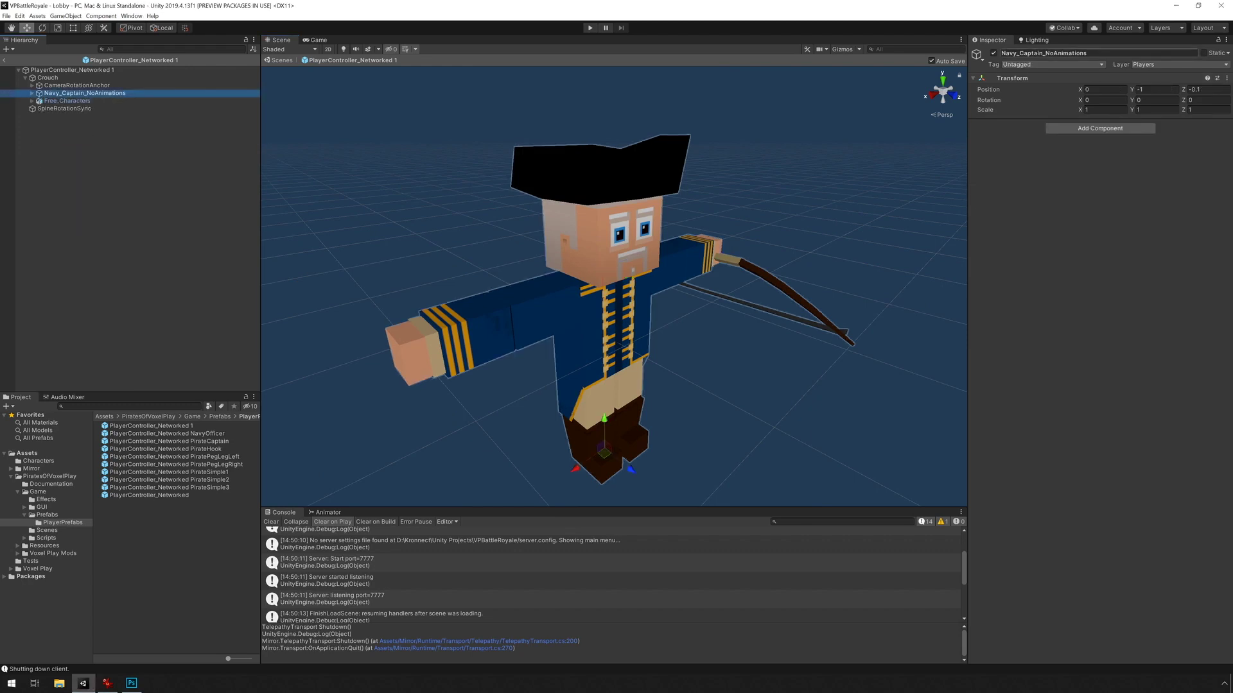
click(994, 53)
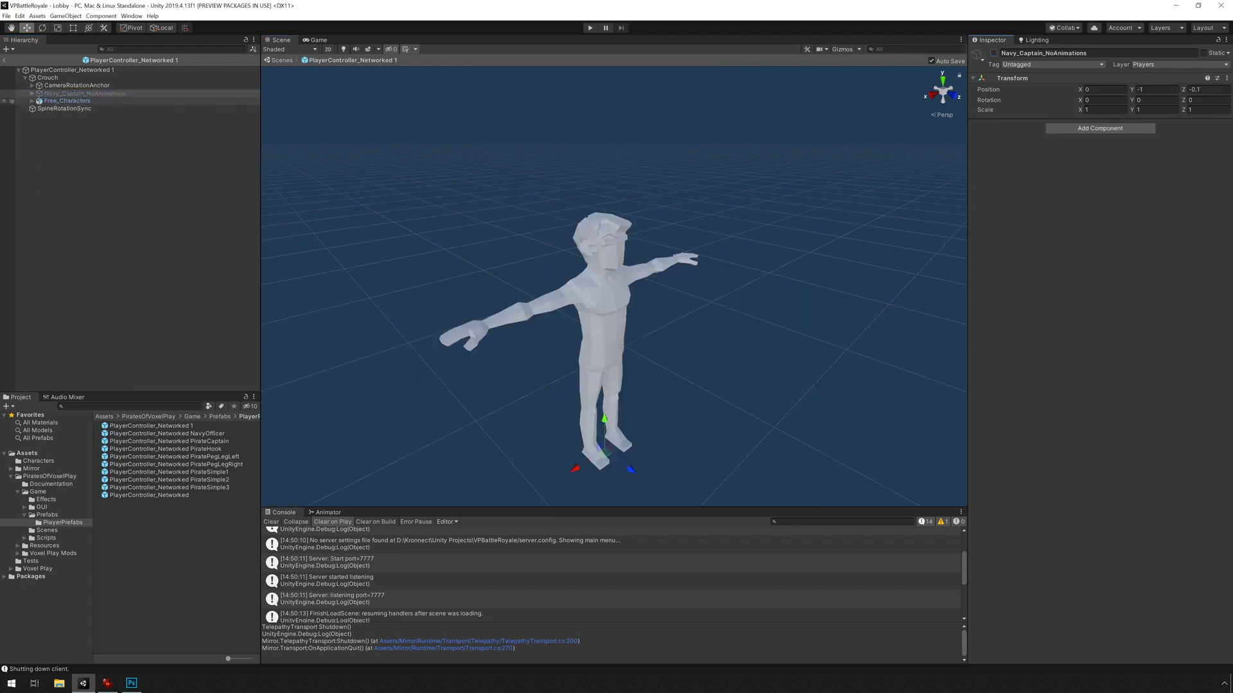
- Add a Box Collider to the Head bone of Free_Characters, nested under Root, Hips, the three spine bones and Neck
click(32, 101)
click(58, 117)
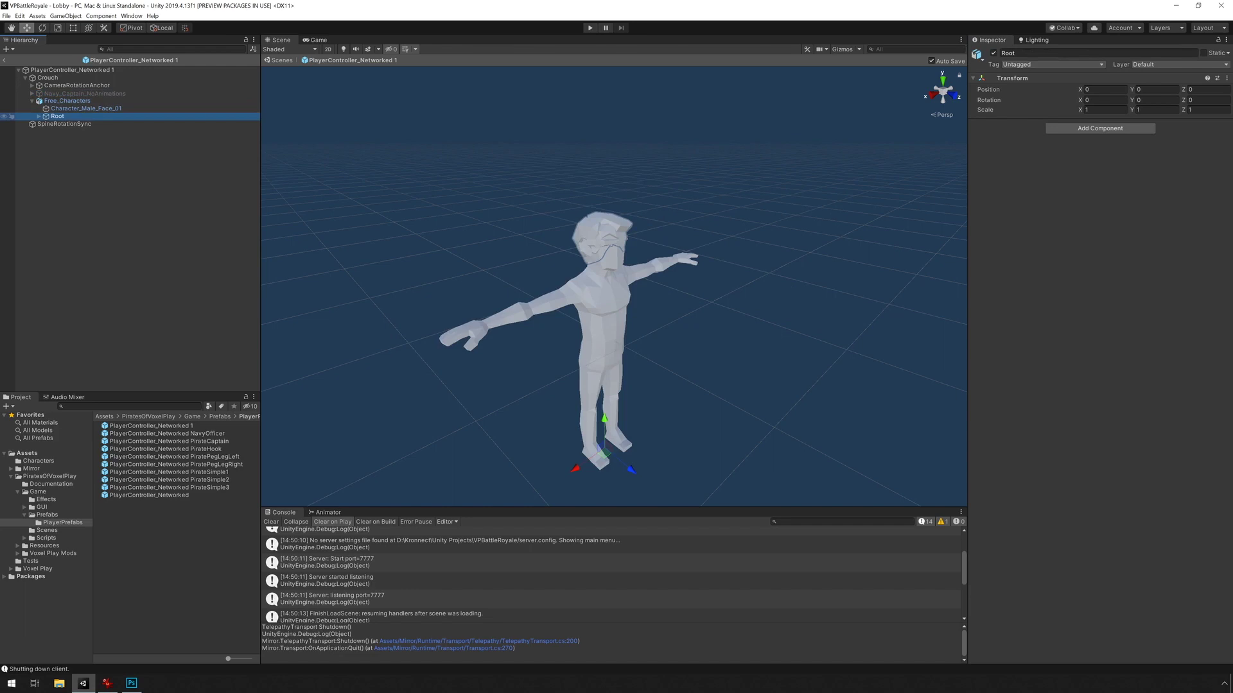
click(39, 116)
click(45, 124)
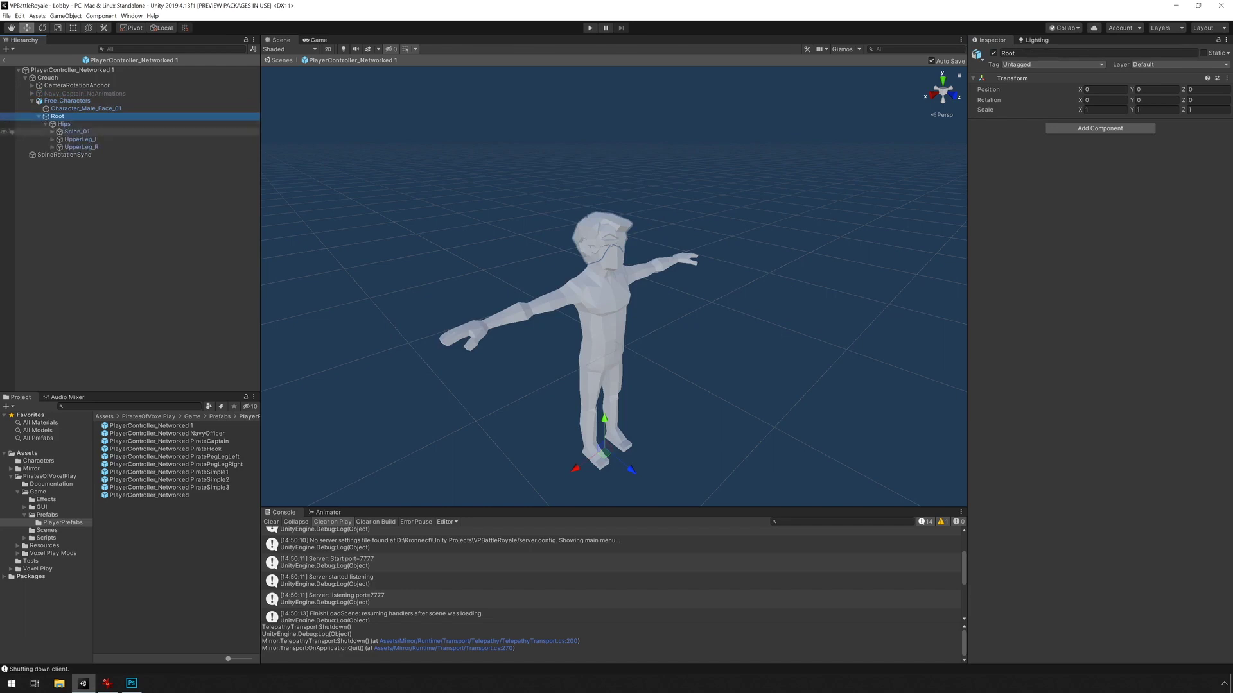
click(52, 132)
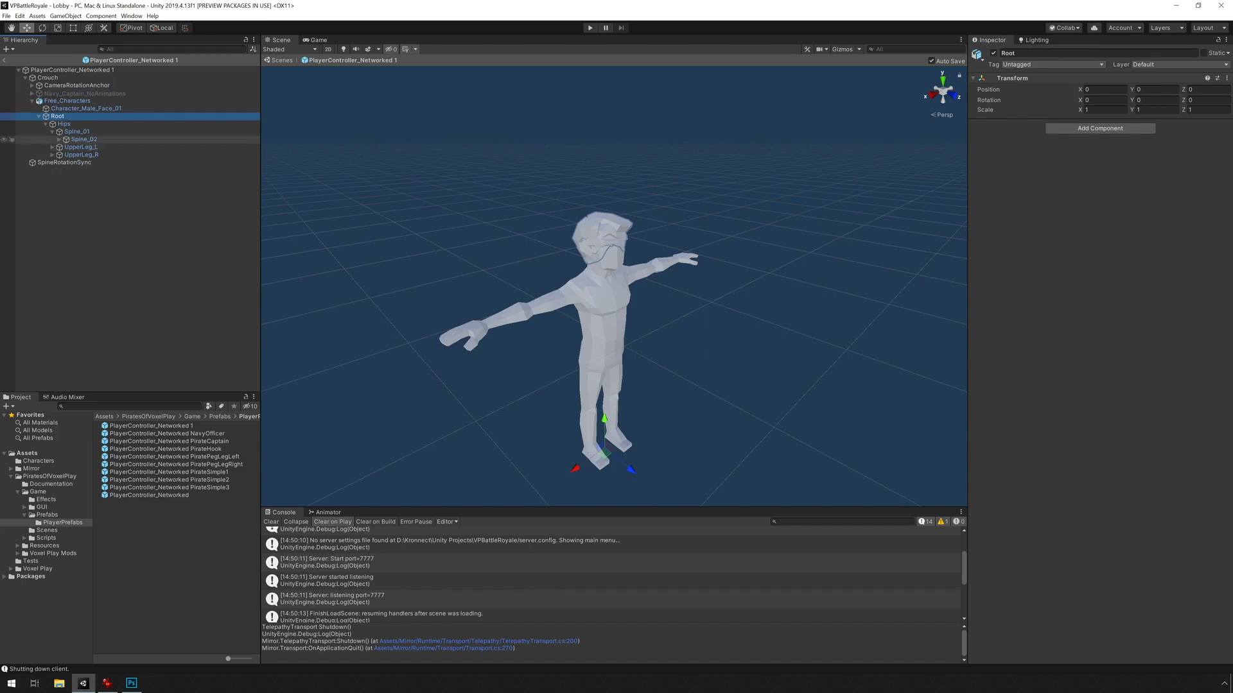
click(59, 139)
click(66, 148)
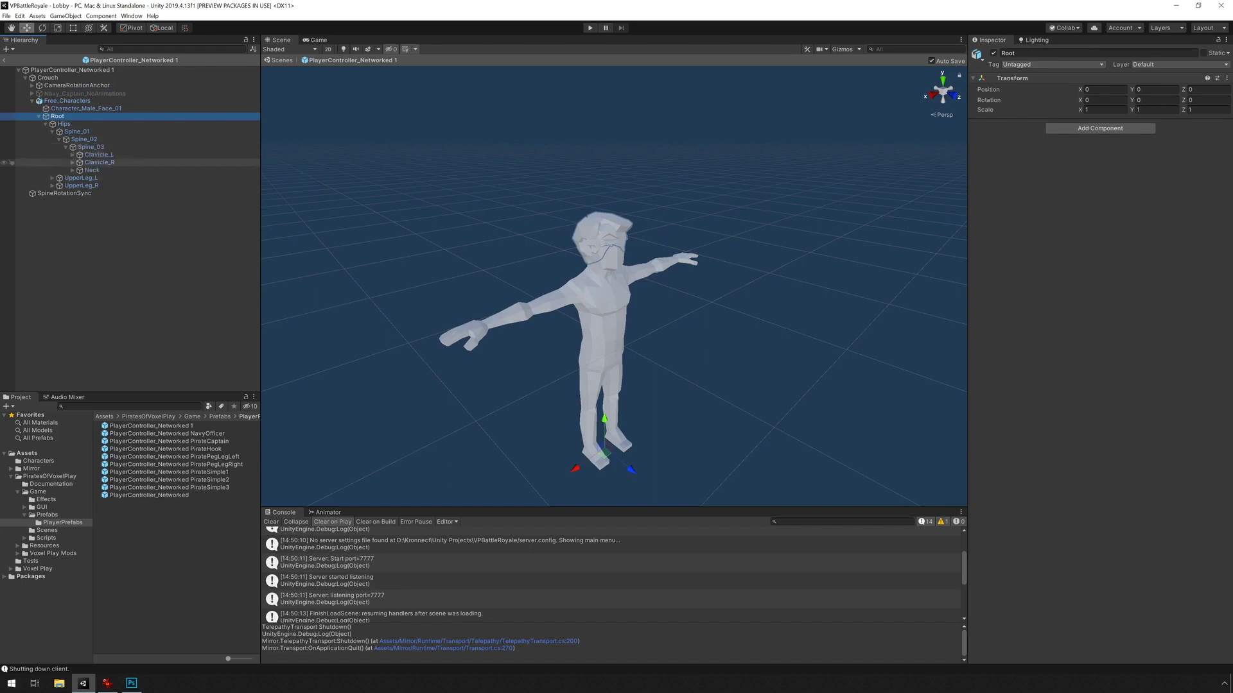
click(72, 170)
click(98, 178)
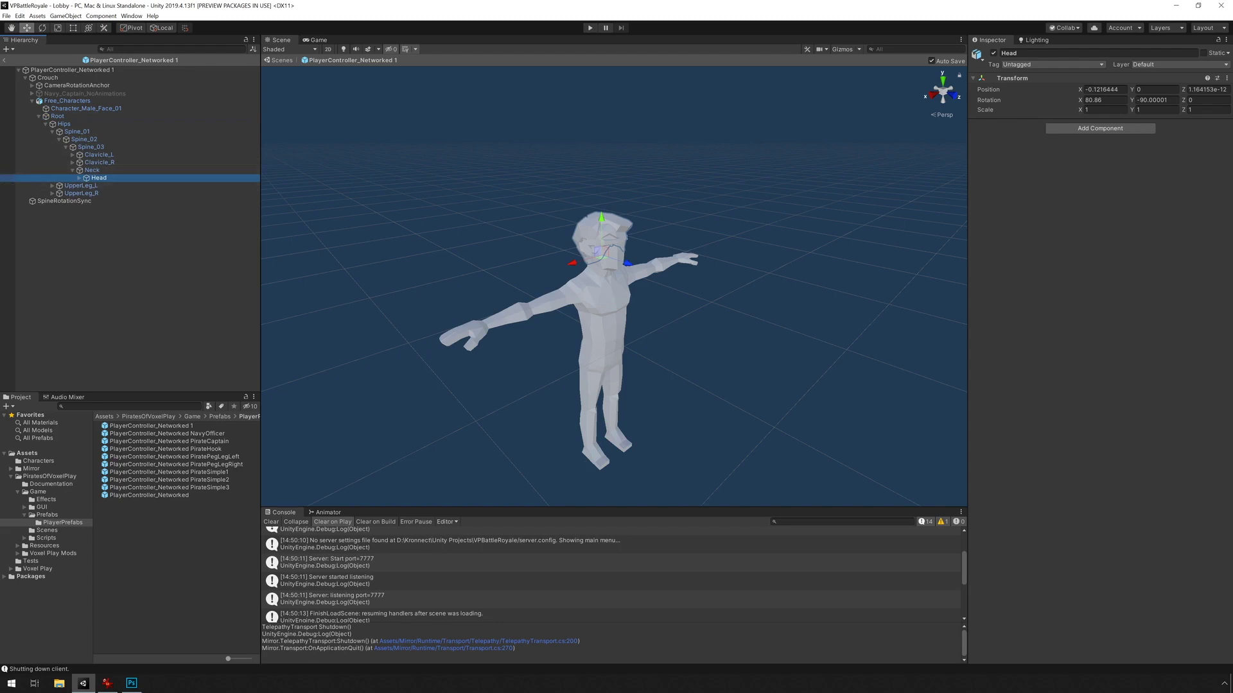
key(ctrl+shift+a)
text(box)
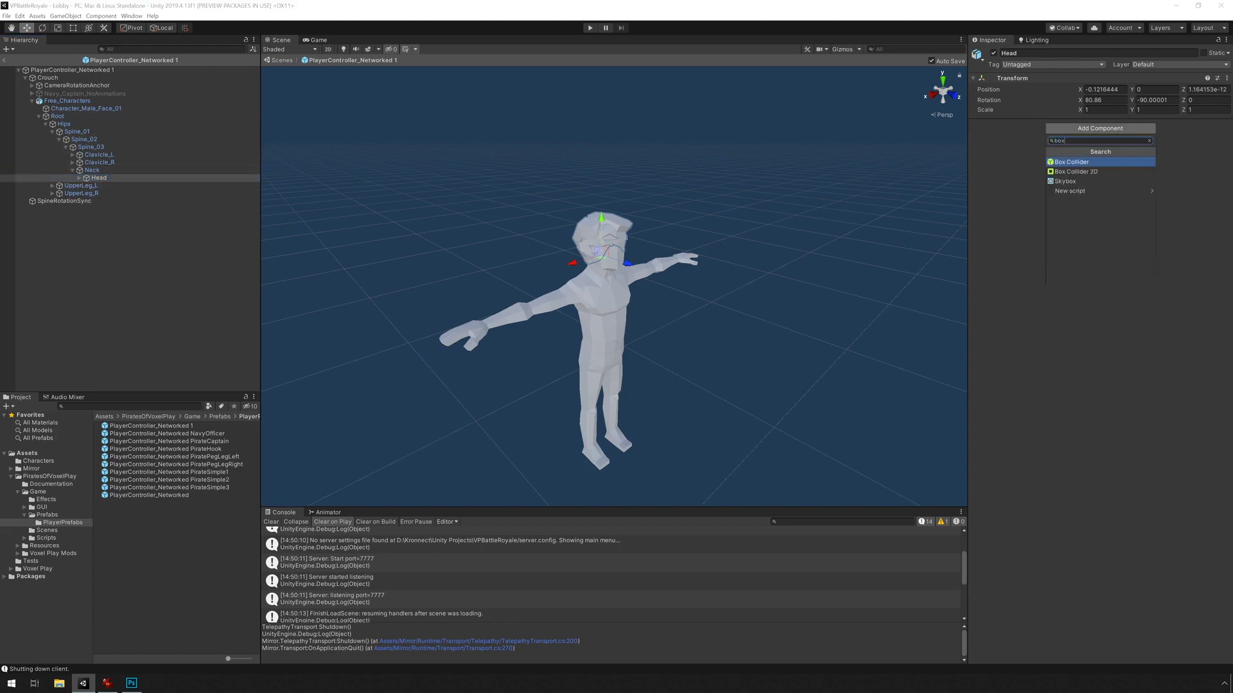
key(Return)
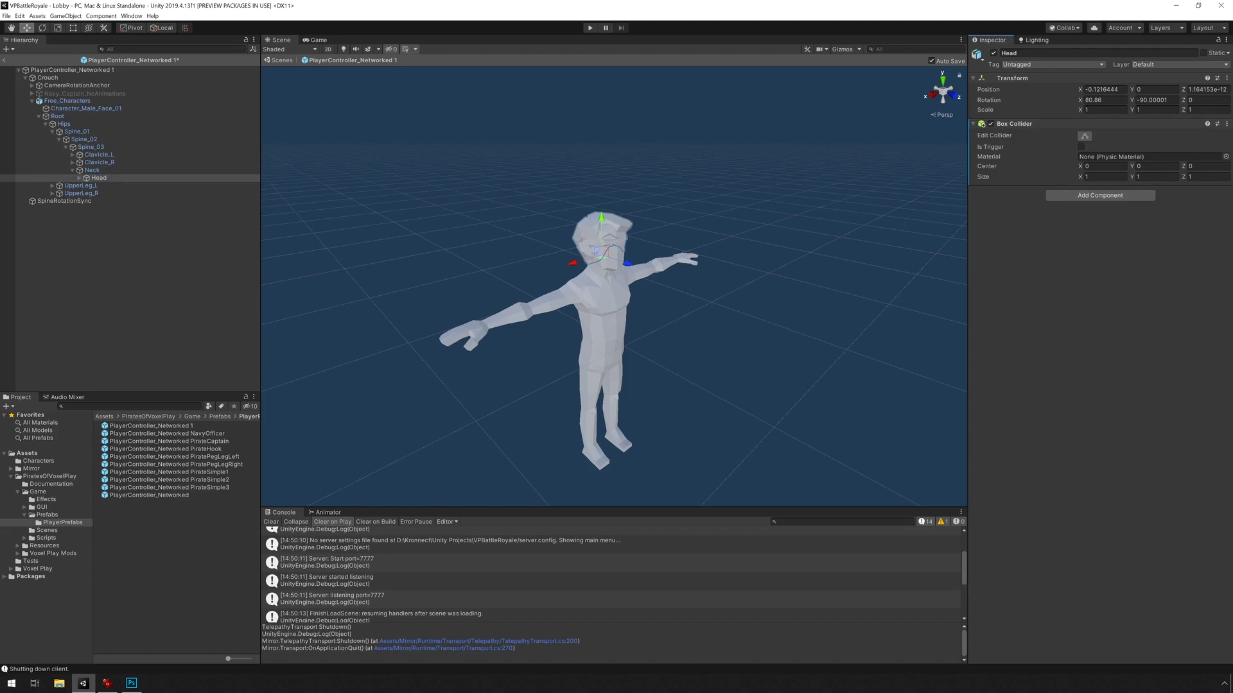
- Set the Head bone's X and Z position to 0
scroll(613, 286, up, 5)
alt+drag(642, 289, 552, 273)
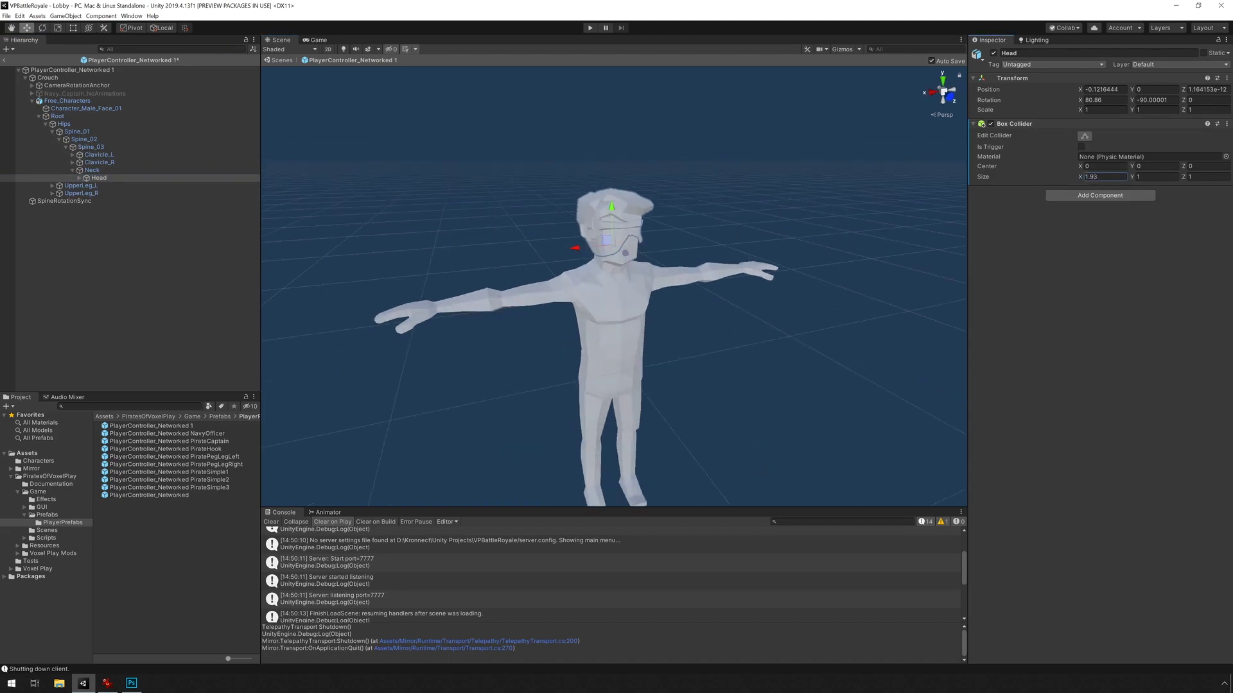
click(1104, 90)
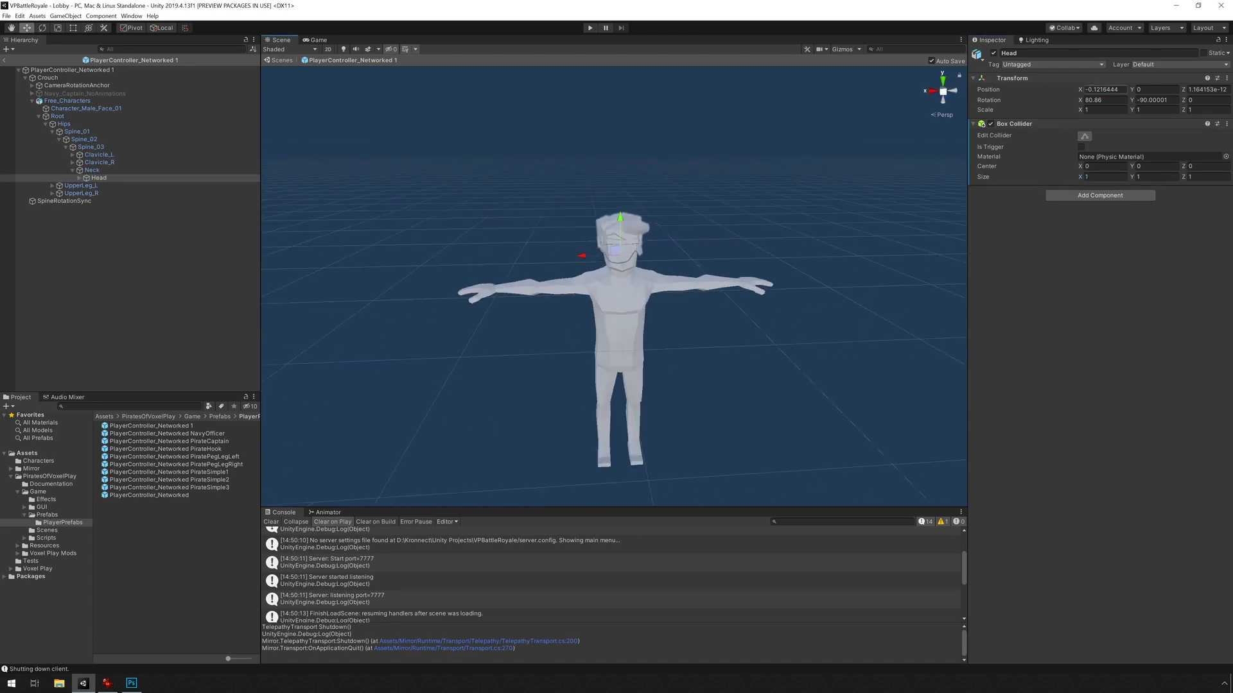
text(0)
key(Tab)
key(Tab)
text(0)
- Show gizmos in the scene and set the Head's Box Collider size to 0.5 on all three axes
scroll(614, 286, up, 5)
alt+drag(553, 308, 636, 296)
click(842, 49)
click(1105, 176)
text(.5)
key(Tab)
text(.5)
key(Tab)
text(.5)
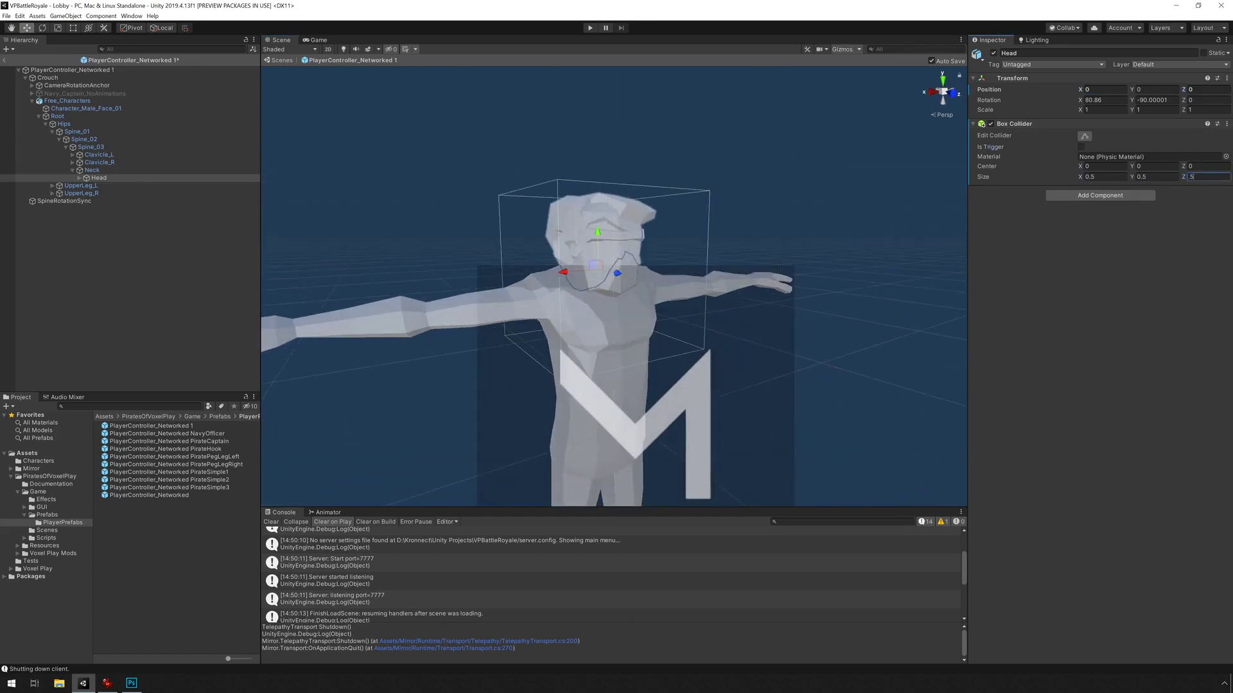
- Edit the Head collider's bounds to fit tightly around the head, about 0.25 × 0.27 × 0.26 in size
click(1085, 136)
click(954, 94)
drag(559, 270, 596, 269)
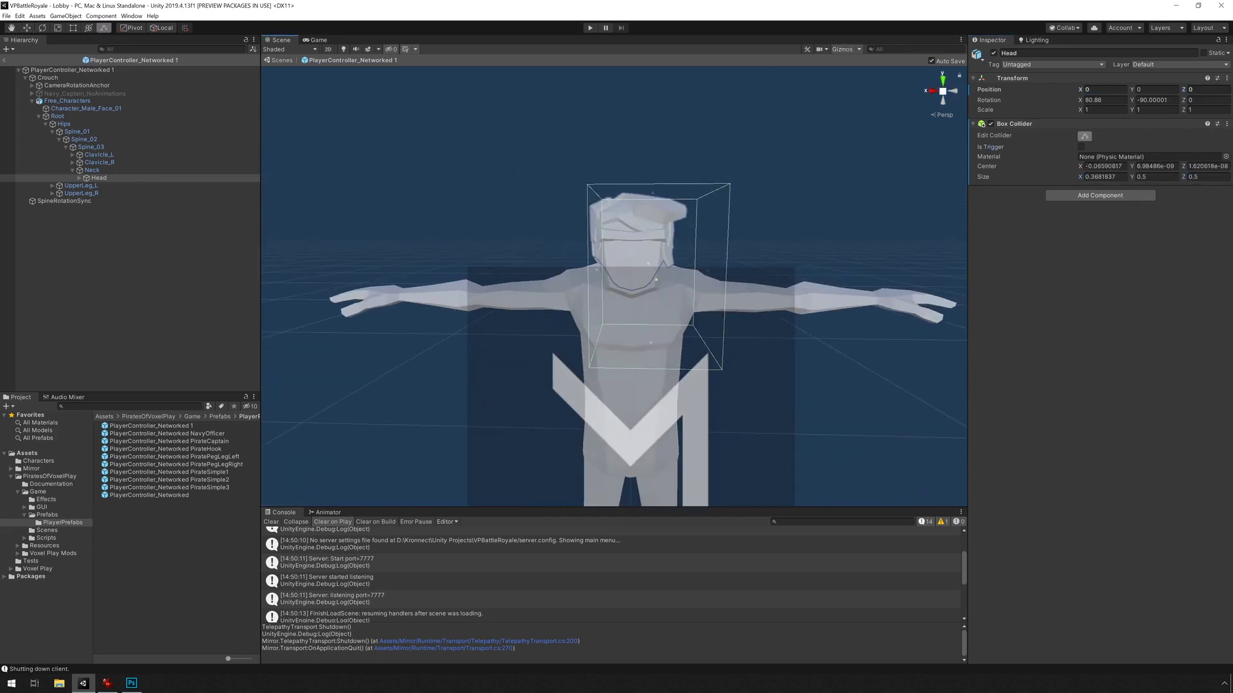
drag(709, 270, 671, 270)
drag(633, 343, 860, 295)
drag(640, 233, 598, 234)
alt+drag(598, 234, 643, 248)
drag(458, 234, 513, 234)
alt+drag(513, 234, 183, 207)
- Add a Network Damage Taker component to the Head bone with a Damage Multiplier of 2
click(1100, 196)
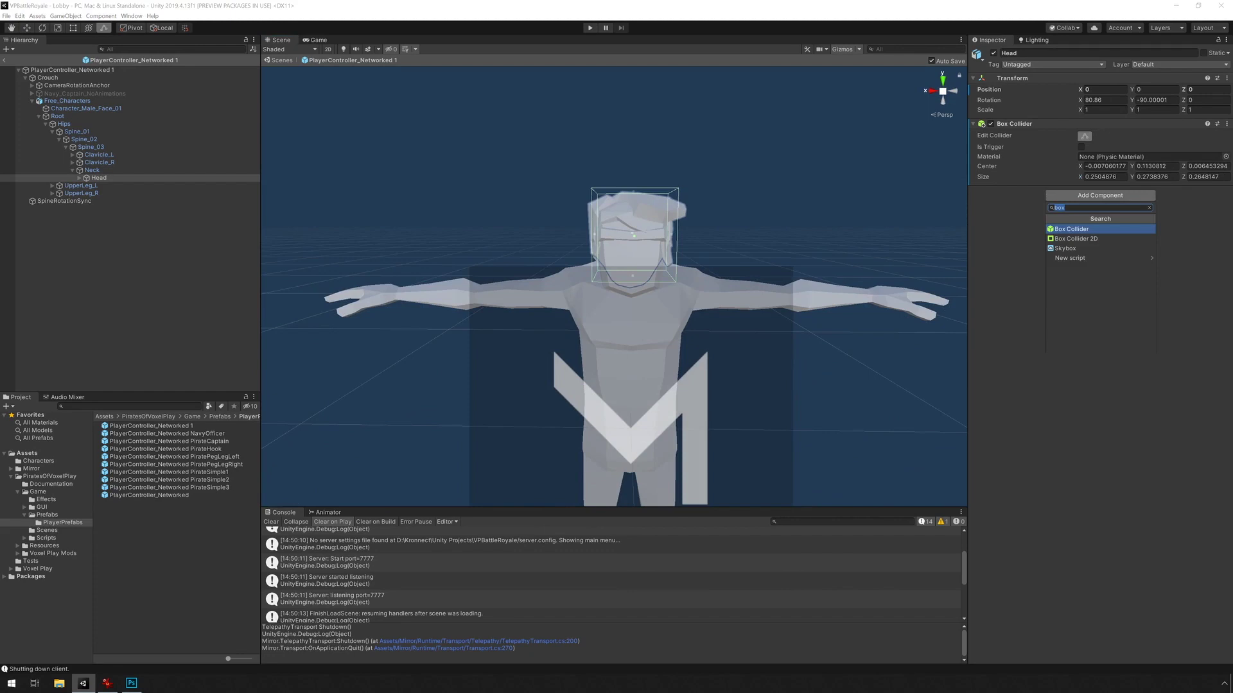
text(da)
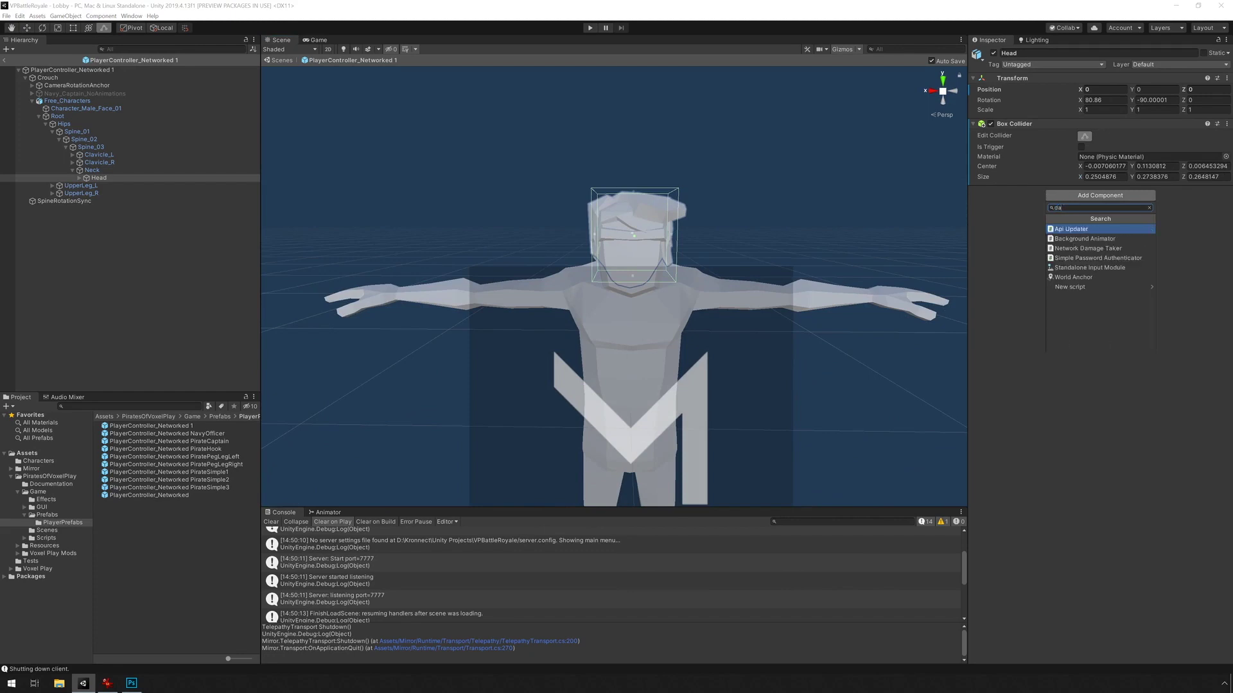
key(Down)
key(Down)
key(Return)
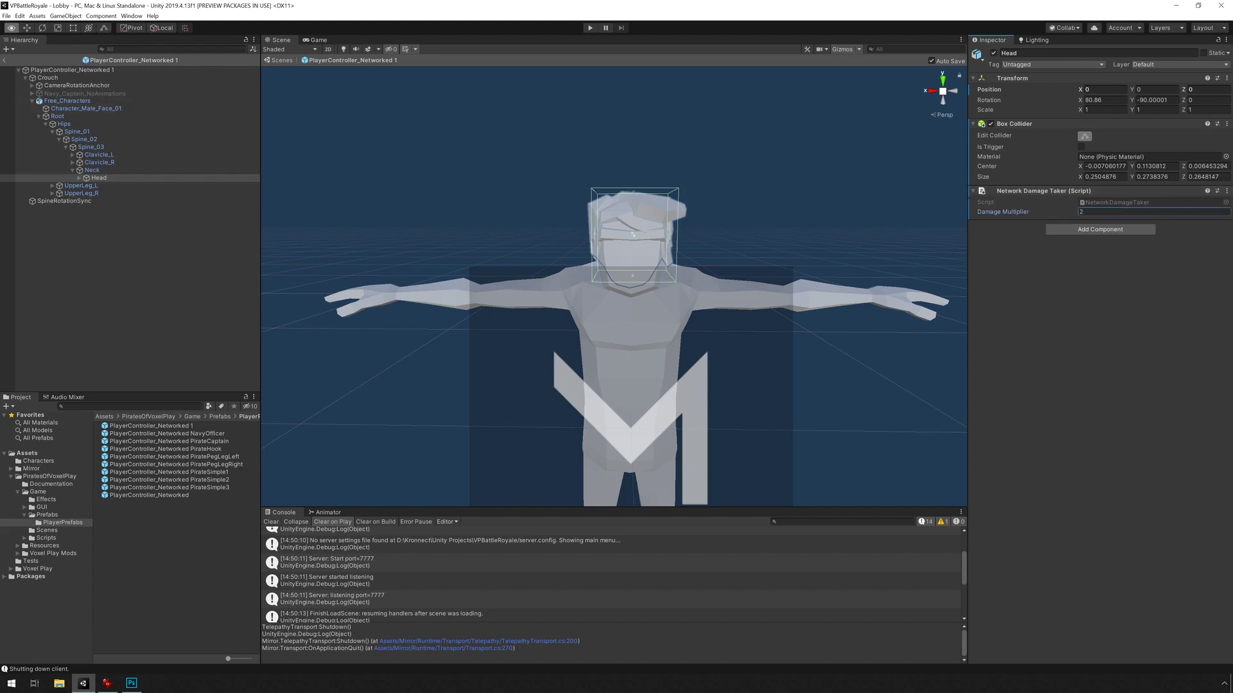
- Add a Box Collider to the Spine_02 bone
alt+drag(546, 270, 668, 271)
middle_drag(668, 271, 674, 232)
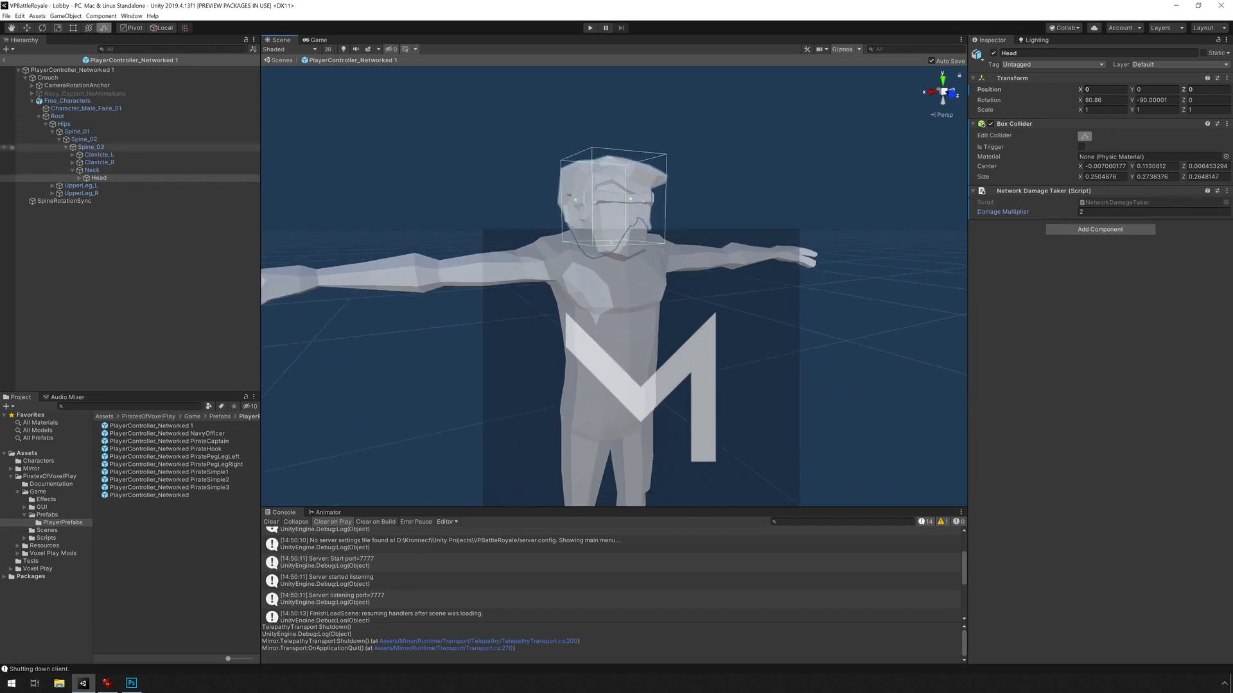
click(91, 147)
alt+drag(578, 282, 648, 267)
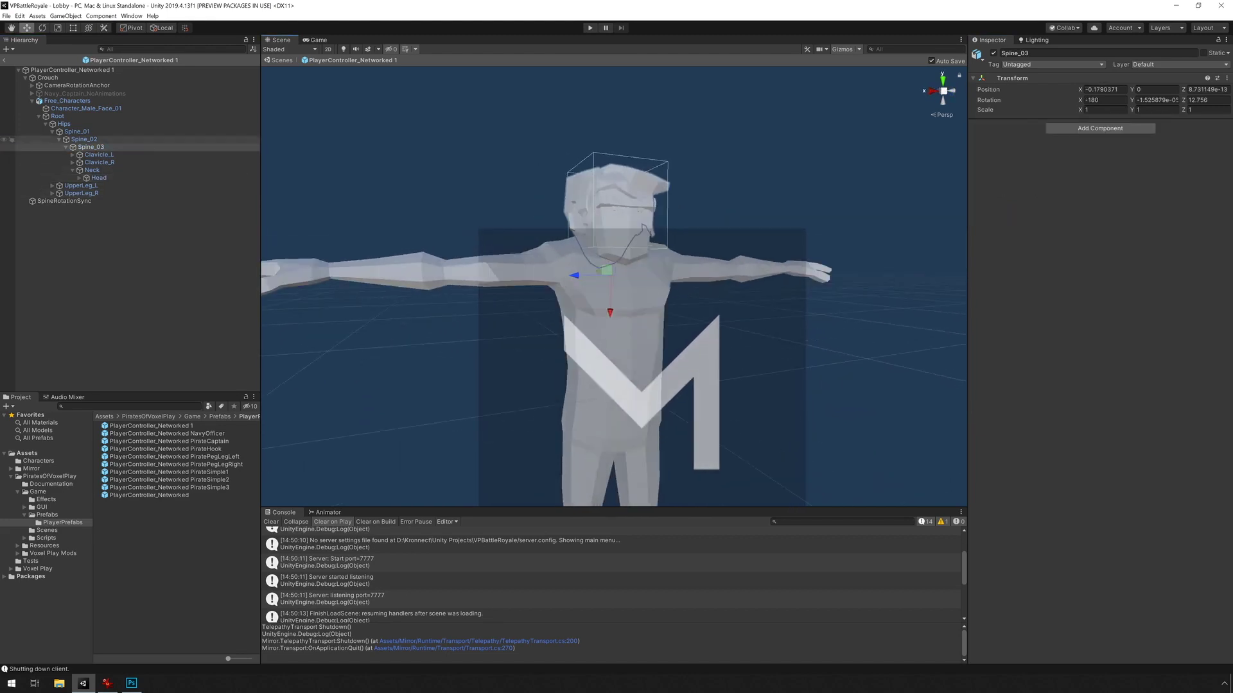
click(84, 139)
key(f)
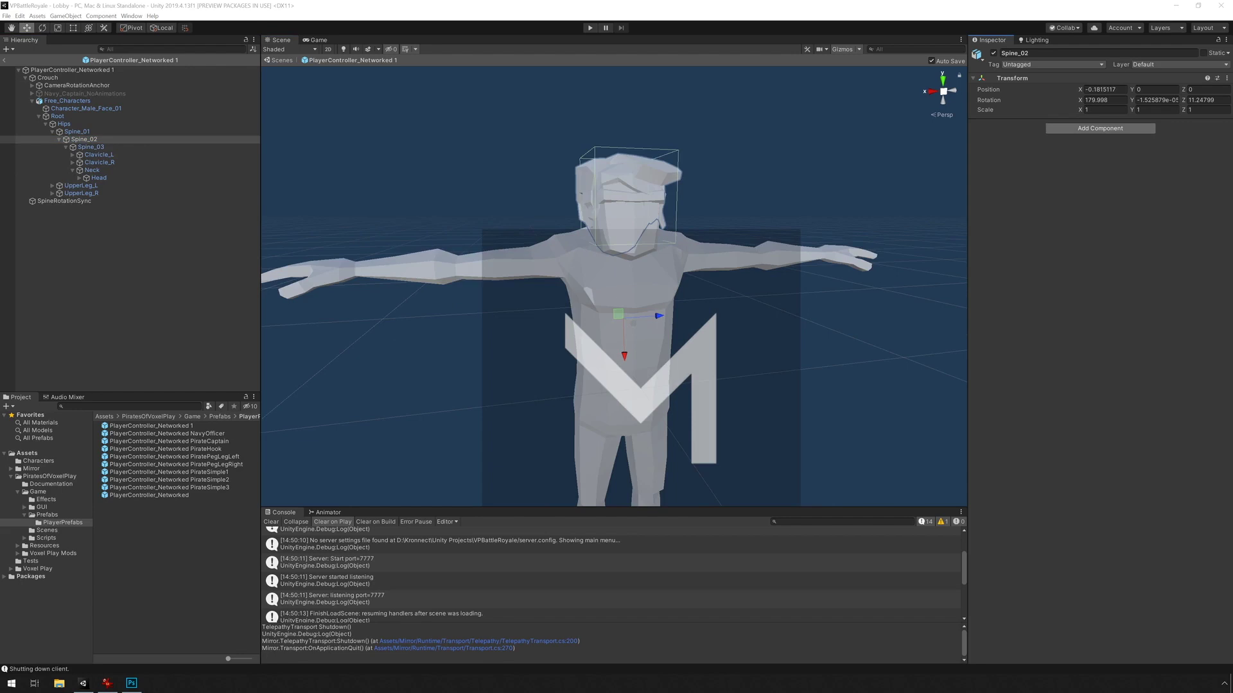
click(1100, 128)
key(Return)
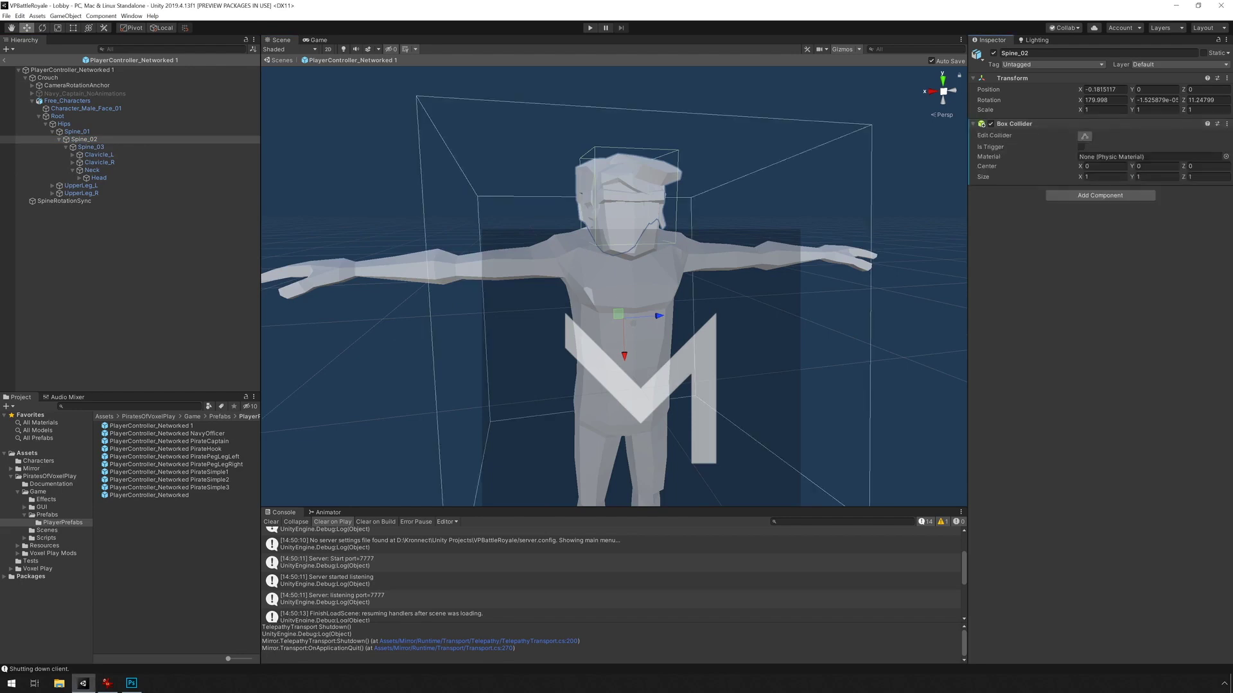
- Resize the Spine_02 Box Collider around the torso to X 0.52, Y 0.2 and Z 0.32
drag(1080, 177, 1067, 177)
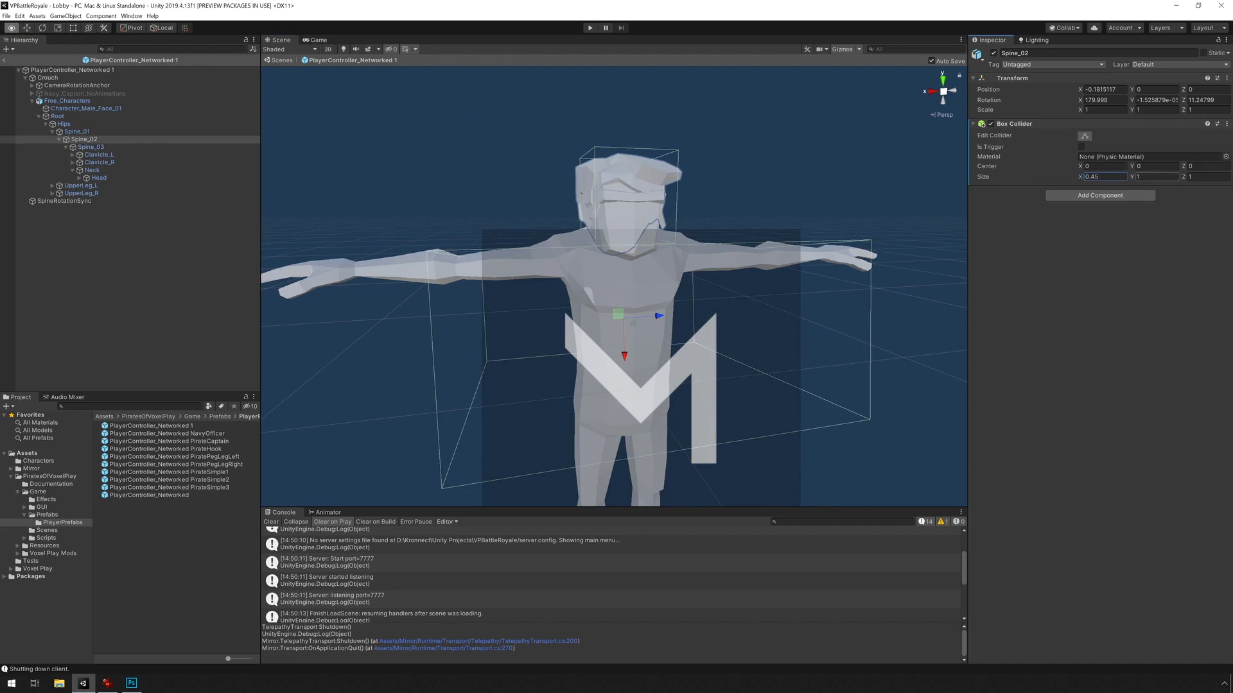
key(Tab)
text(0.43)
key(Tab)
text(0.32)
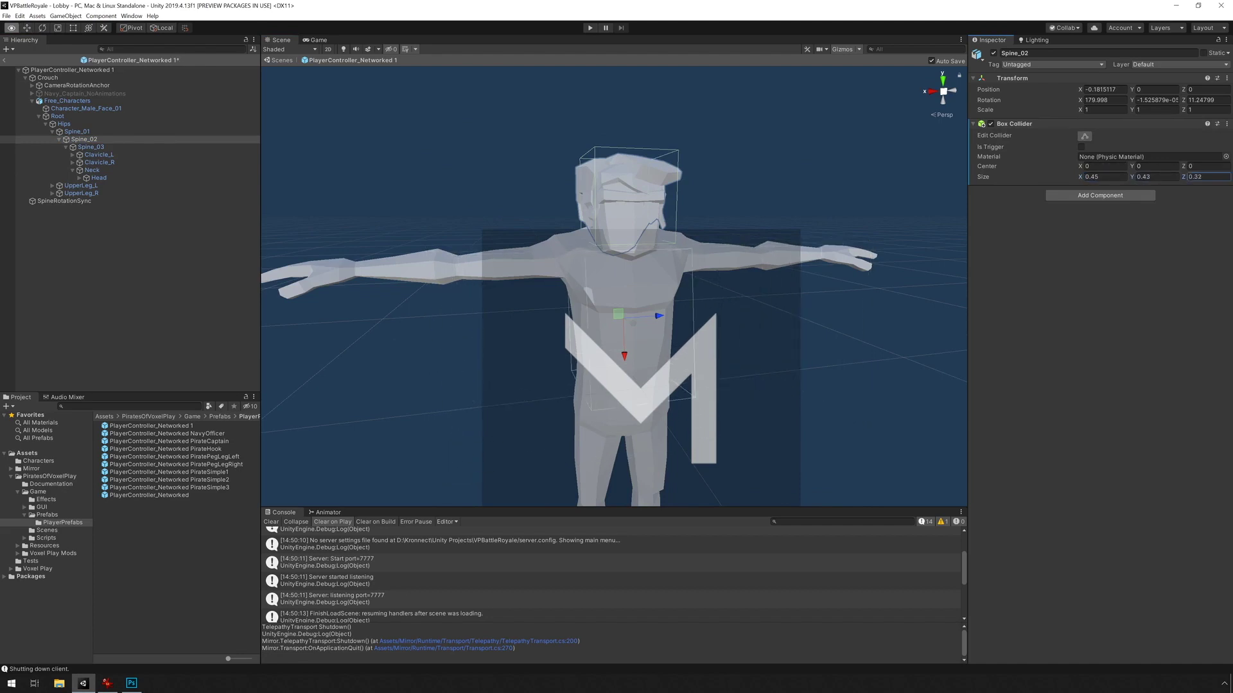
alt+drag(634, 323, 571, 312)
- Add a Network Damage Taker component to the Spine_02 bone
click(1099, 195)
text(dam)
key(Return)
scroll(614, 286, down, 3)
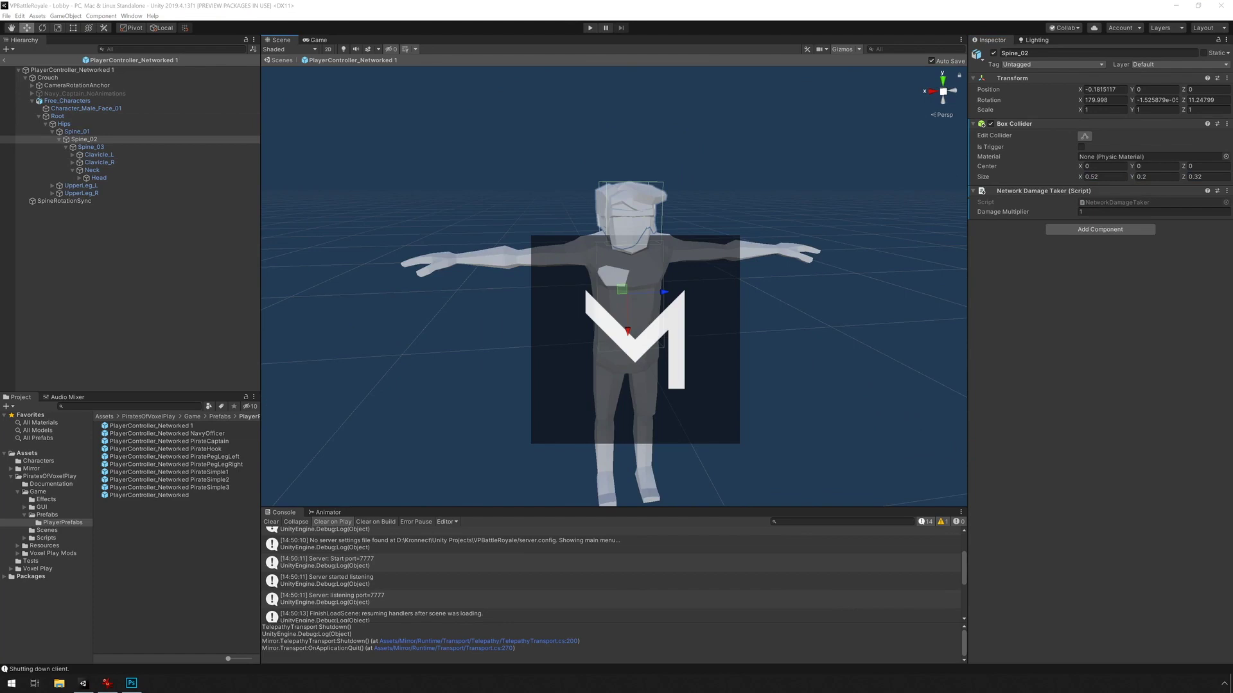
- Exit prefab editing back to the Lobby scene, run it and start a single-player game
key(alt+Tab)
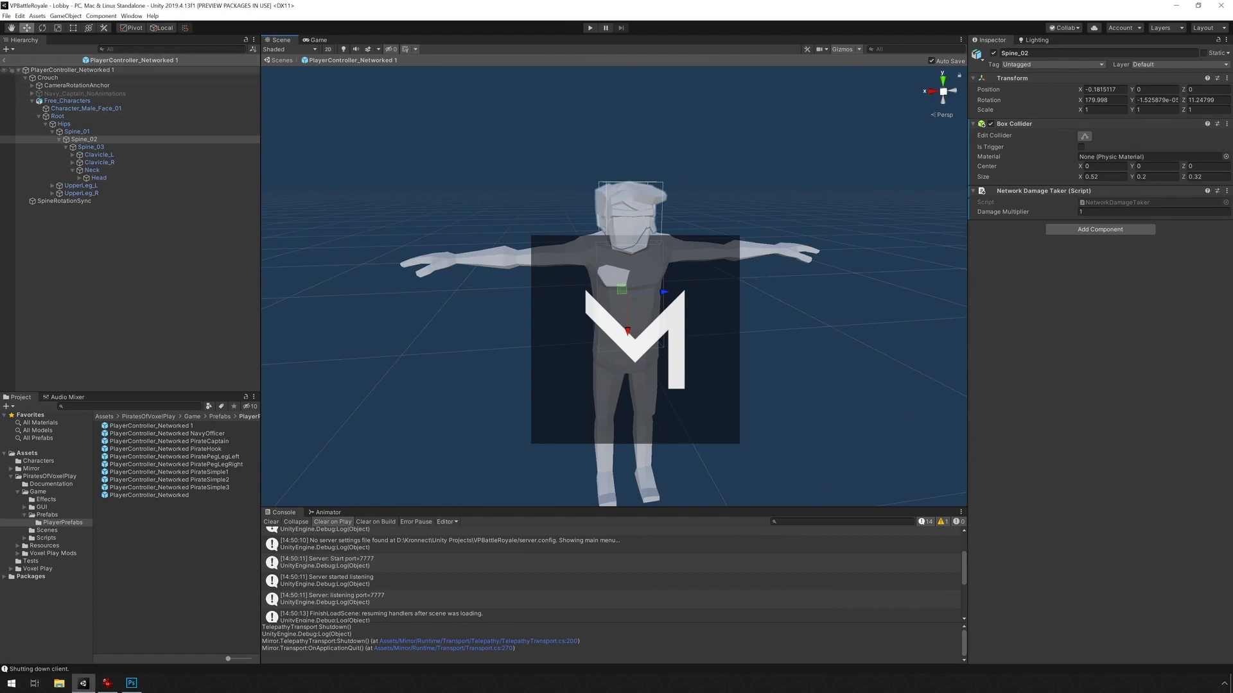
click(3, 61)
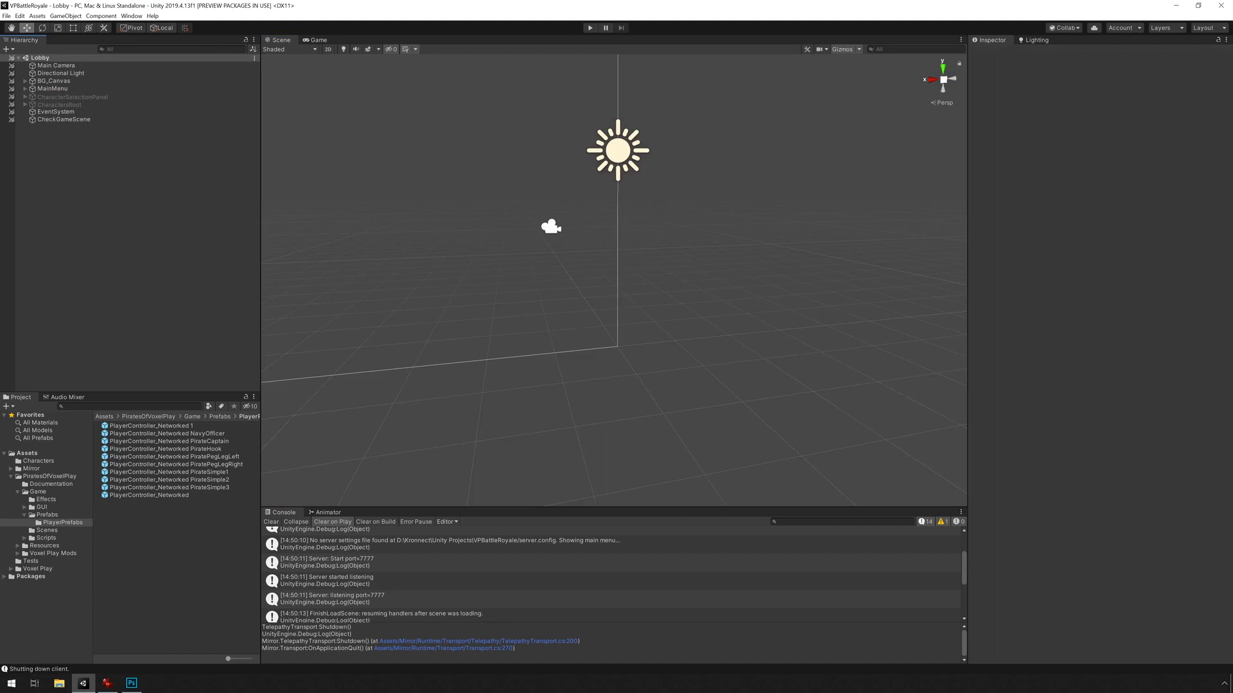
click(589, 27)
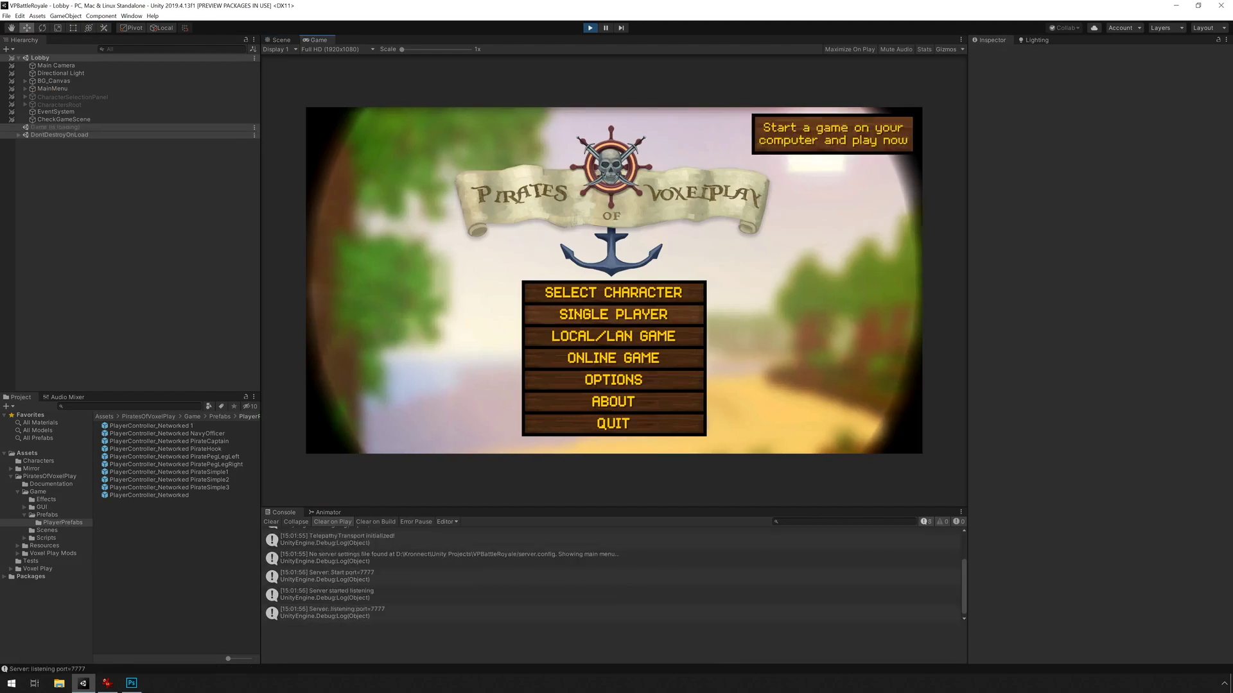
click(613, 314)
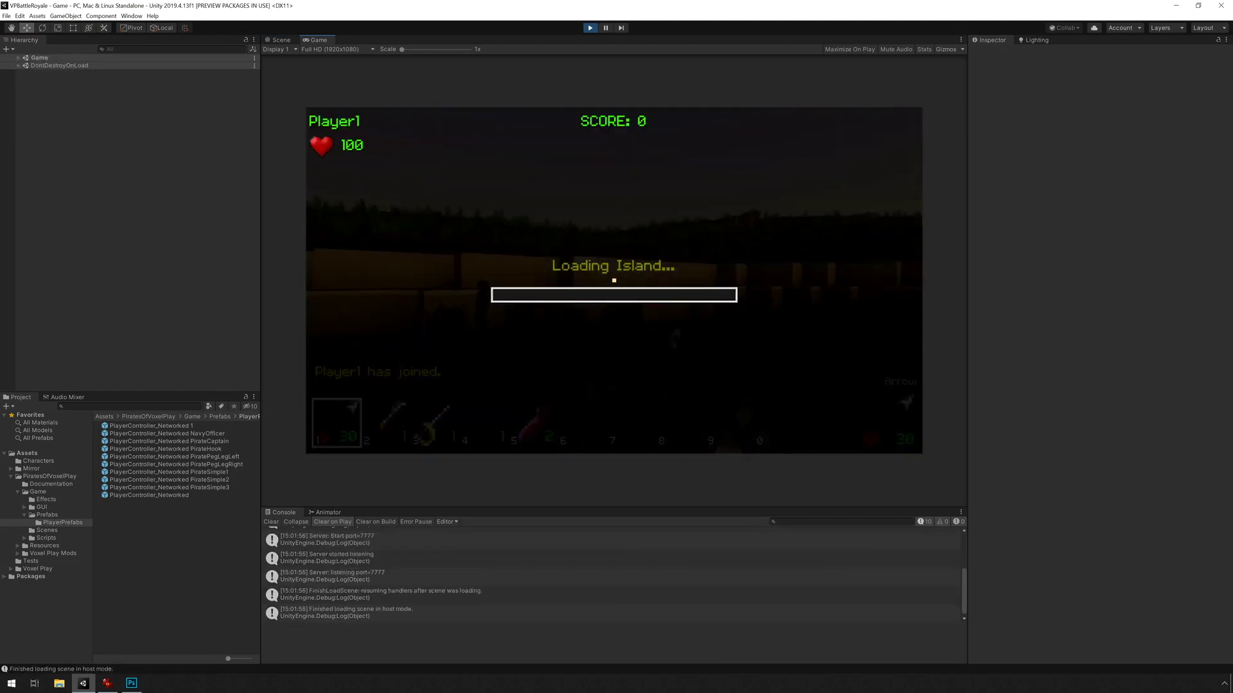
- Playtest the character by switching to the musket, shooting the jaguar and moving along the beach
click(614, 281)
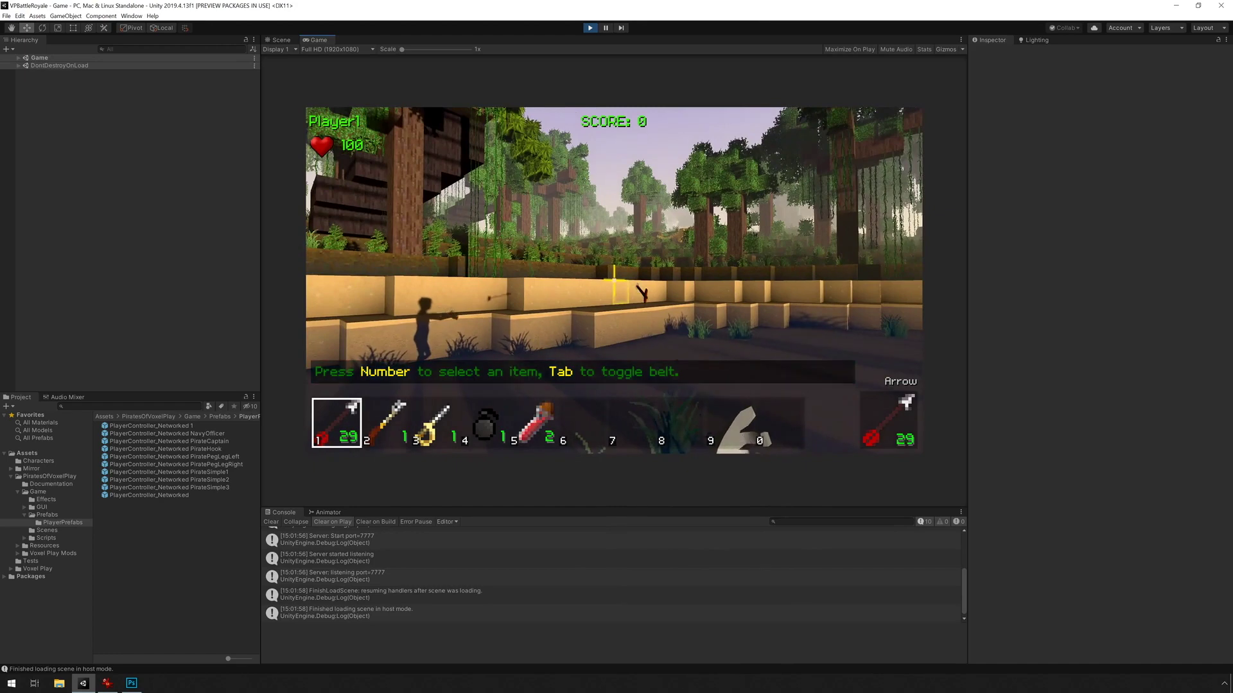
key(2)
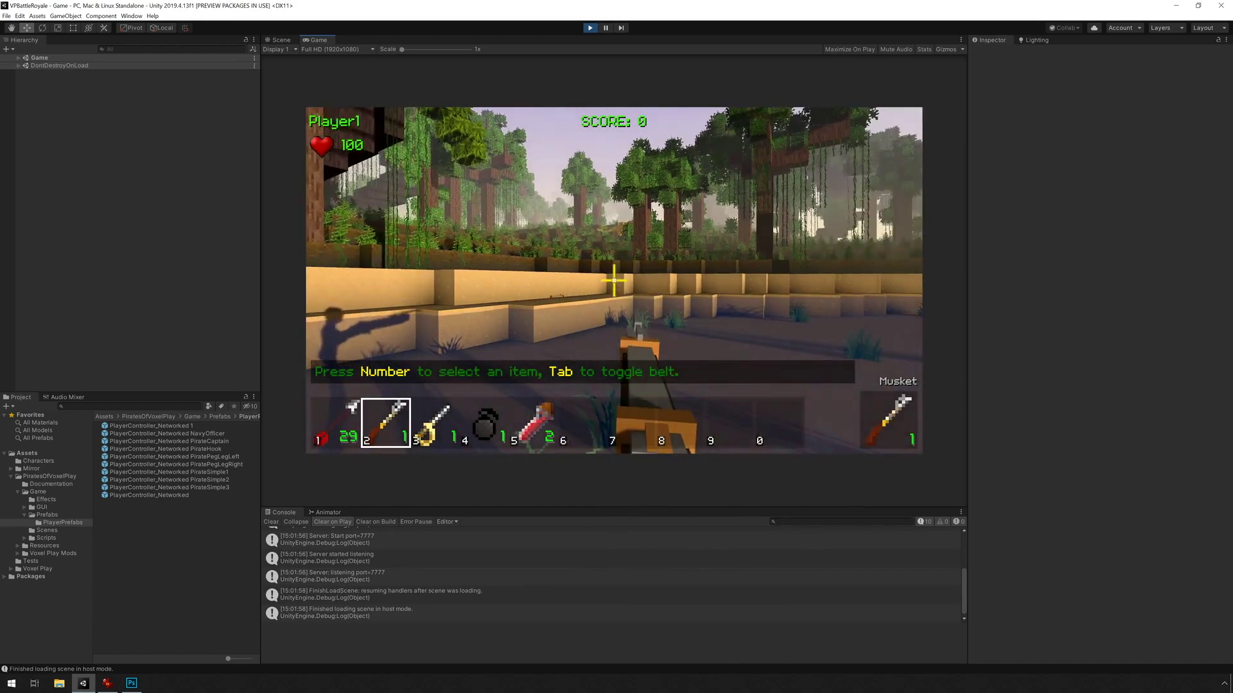
key(w)
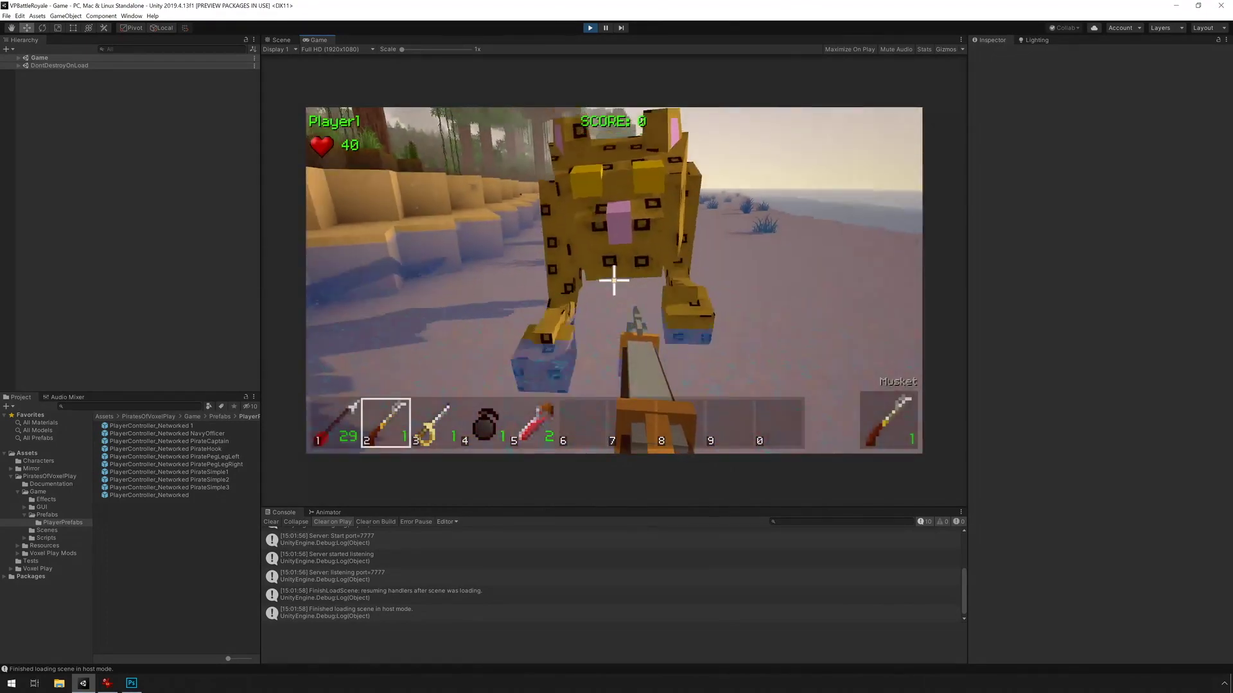
click(614, 281)
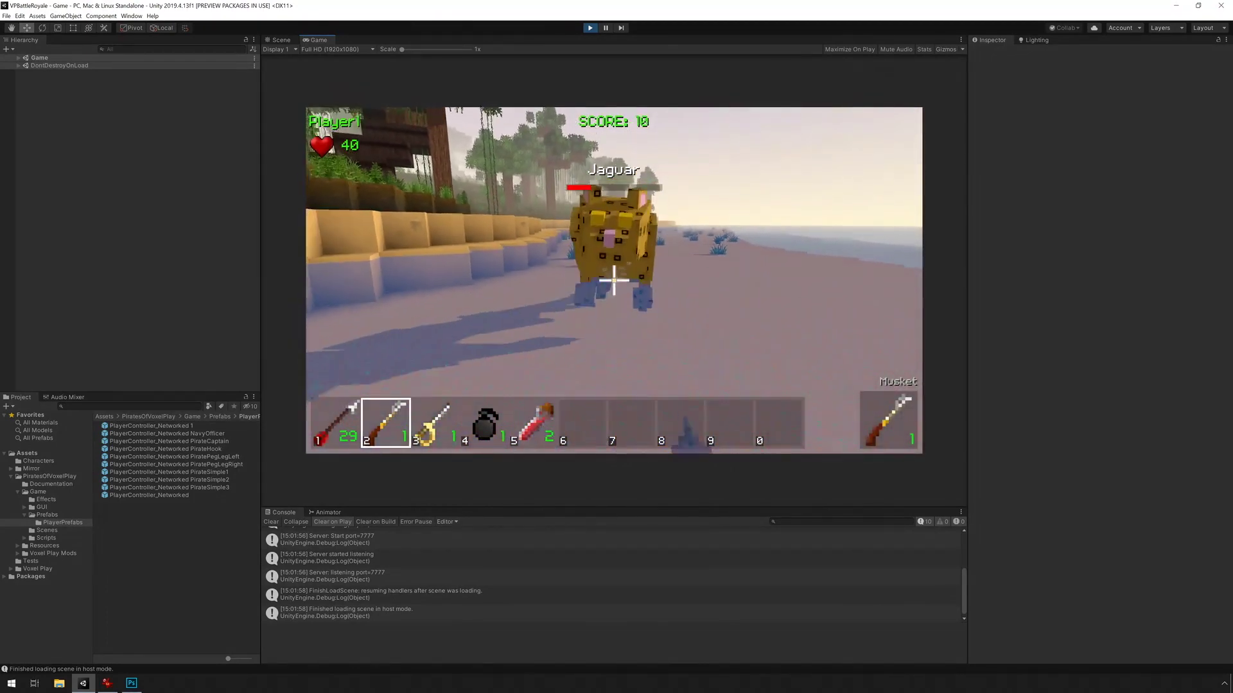
click(614, 279)
key(w)
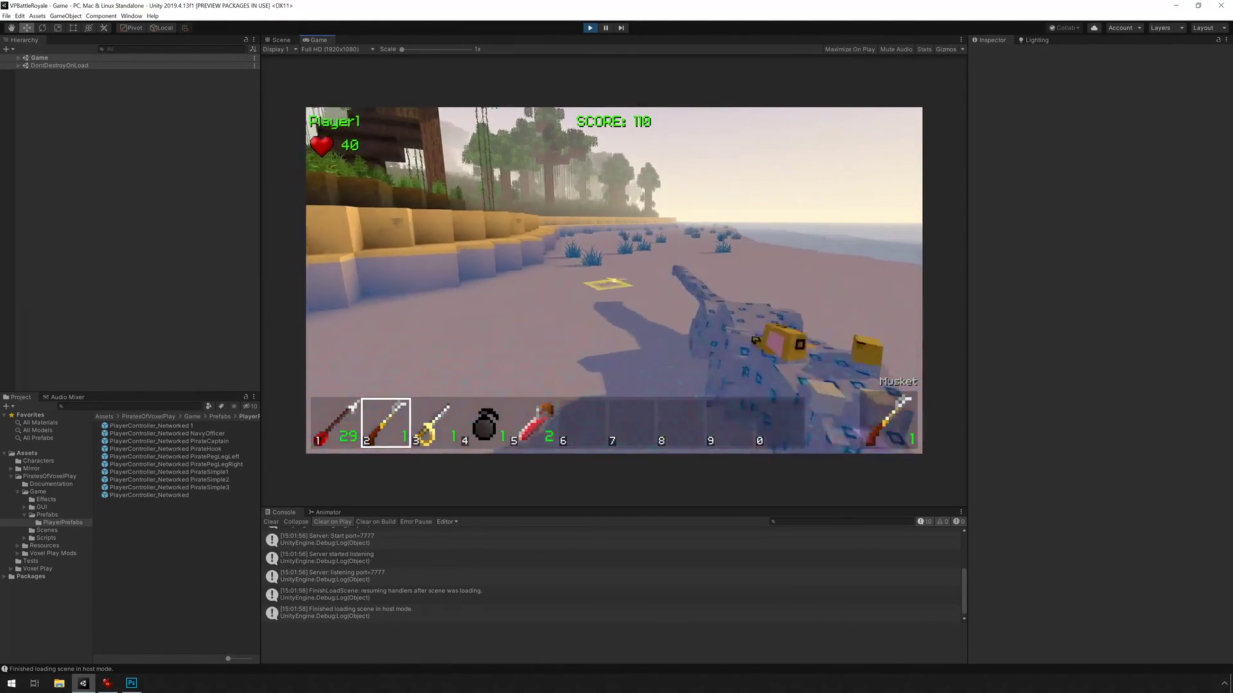
key(w)
key(space)
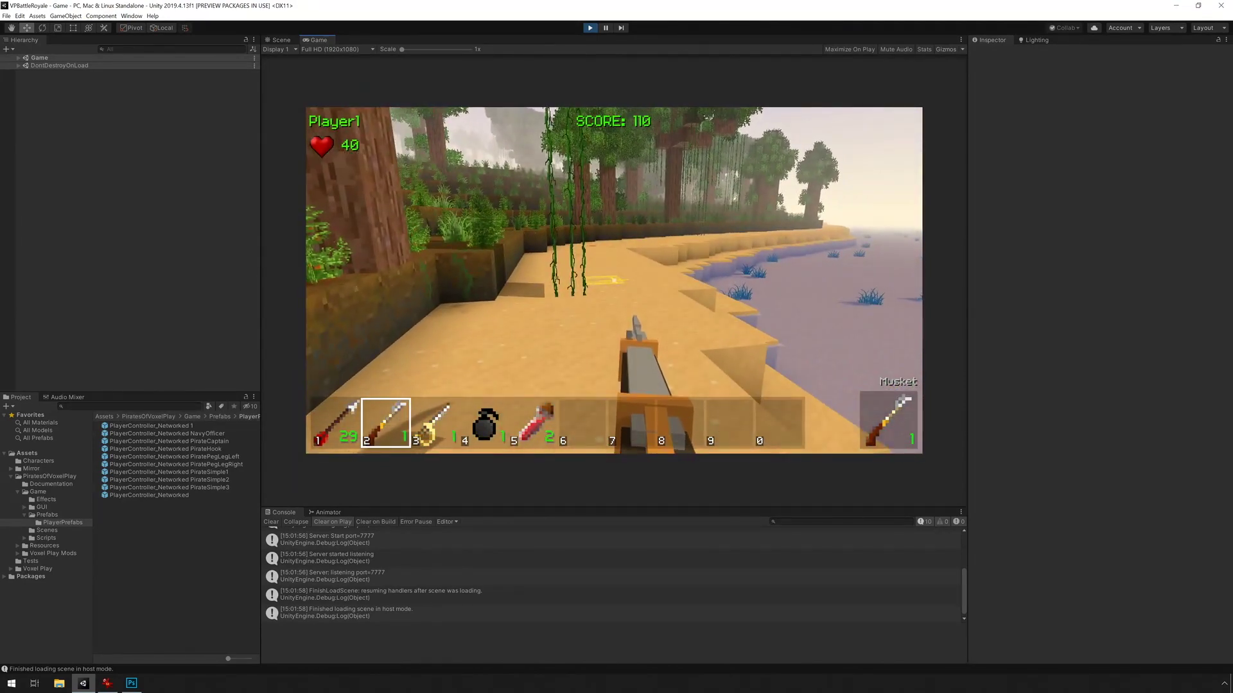
- Pause the game and inspect PlayerController_Networked 1(Clone) from several angles in the Scene view
key(Escape)
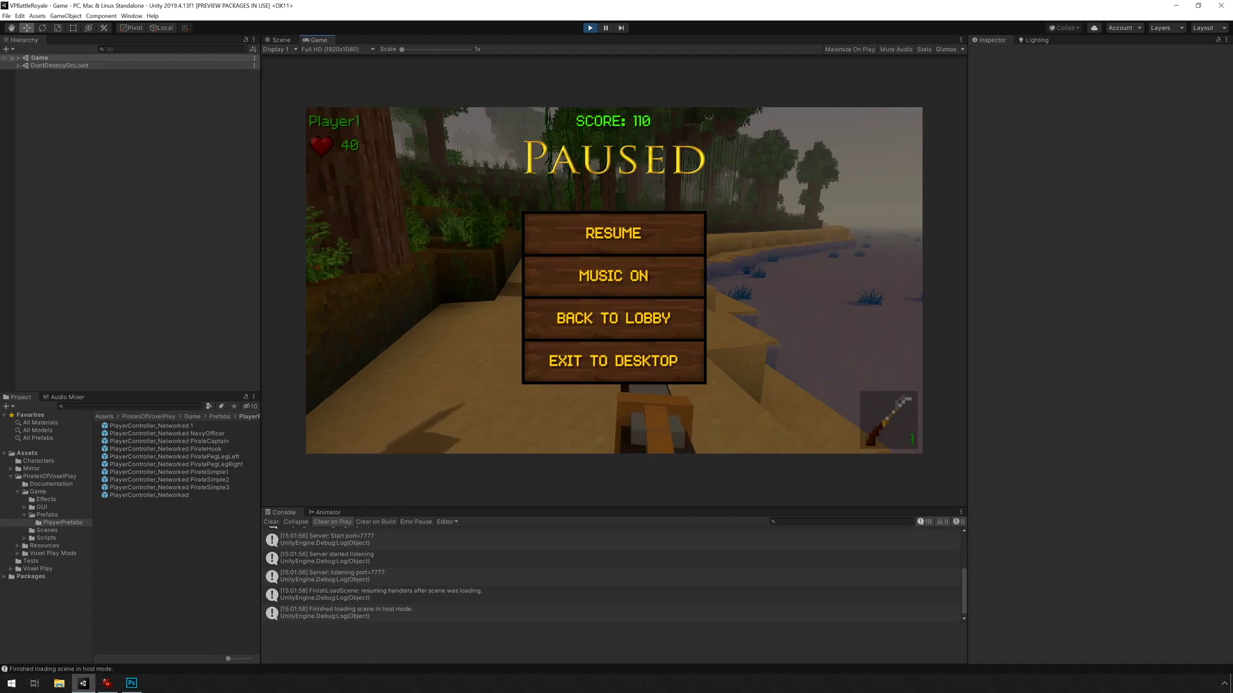
click(19, 58)
click(90, 135)
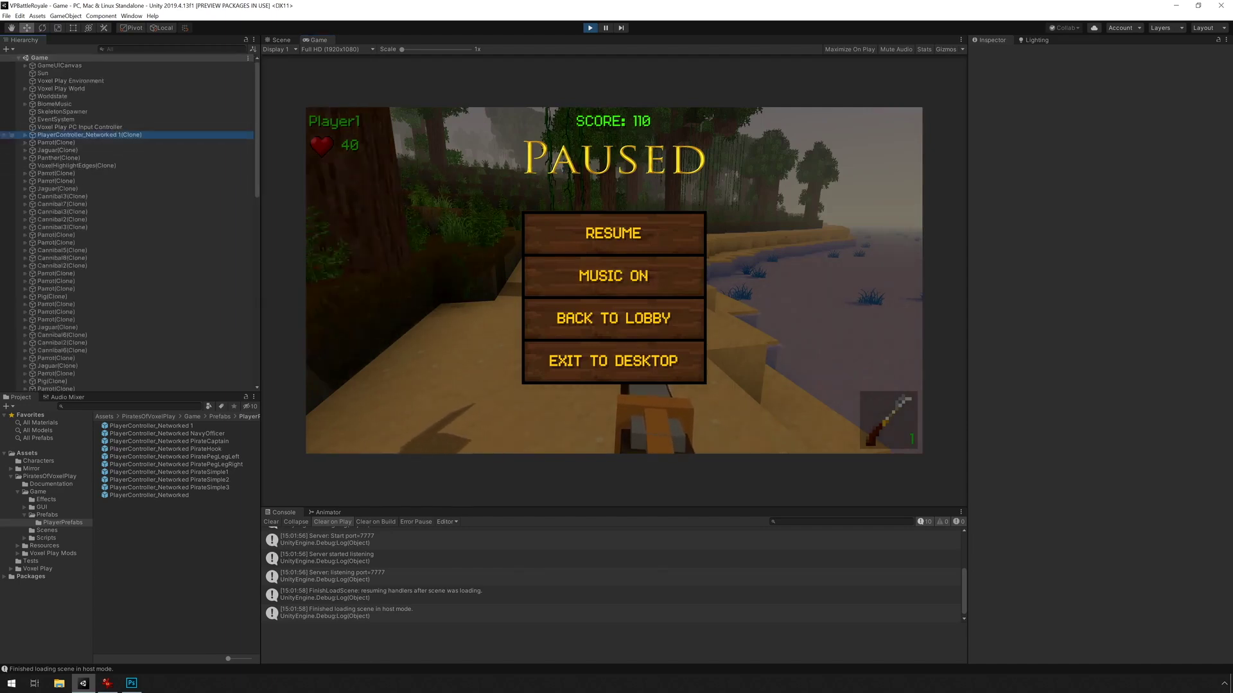
click(281, 40)
key(f)
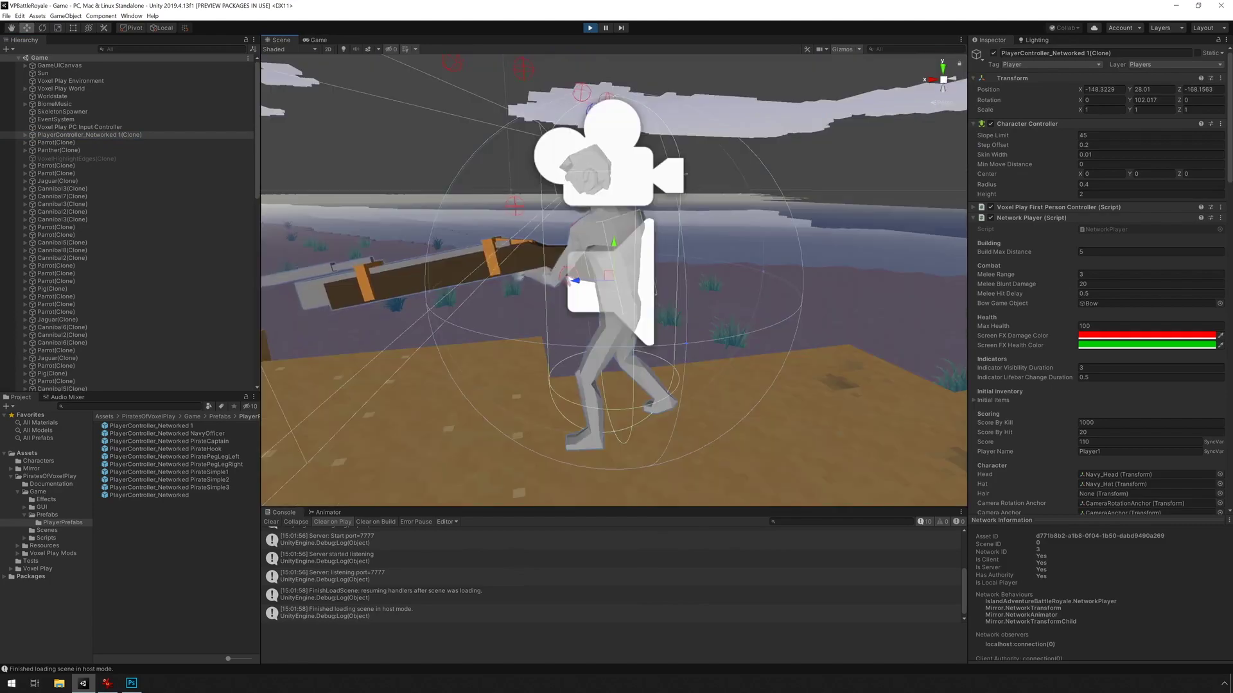
alt+drag(410, 269, 568, 302)
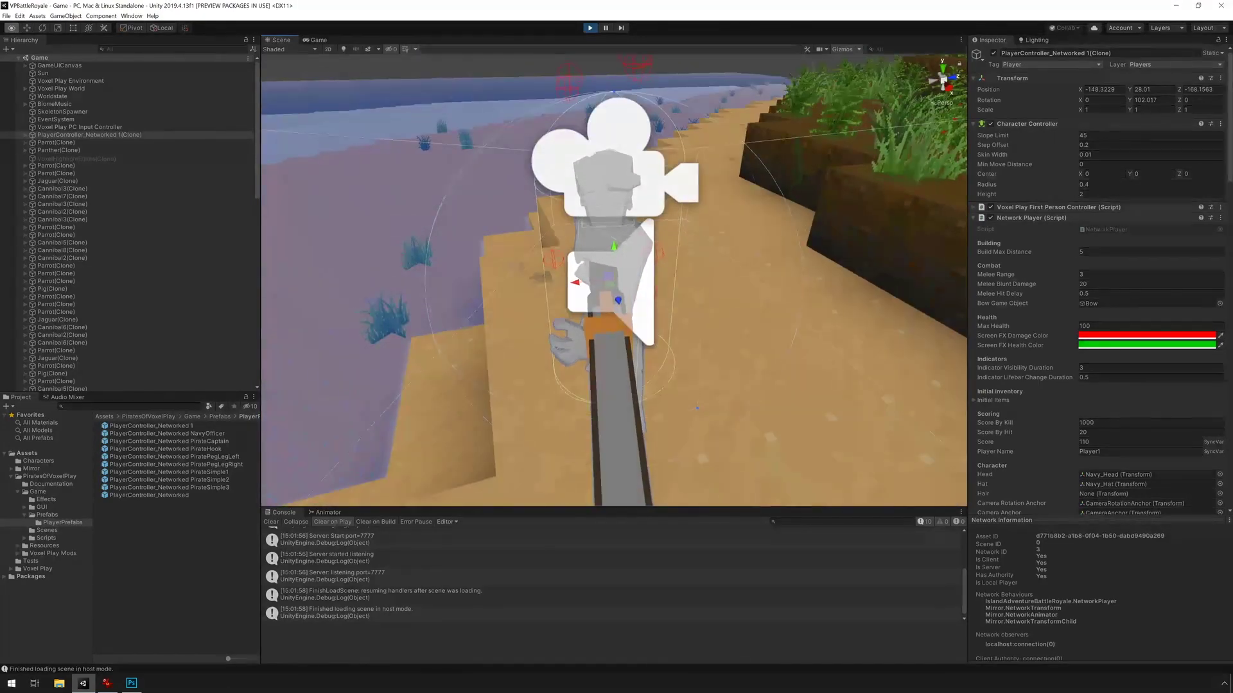
alt+drag(450, 286, 526, 257)
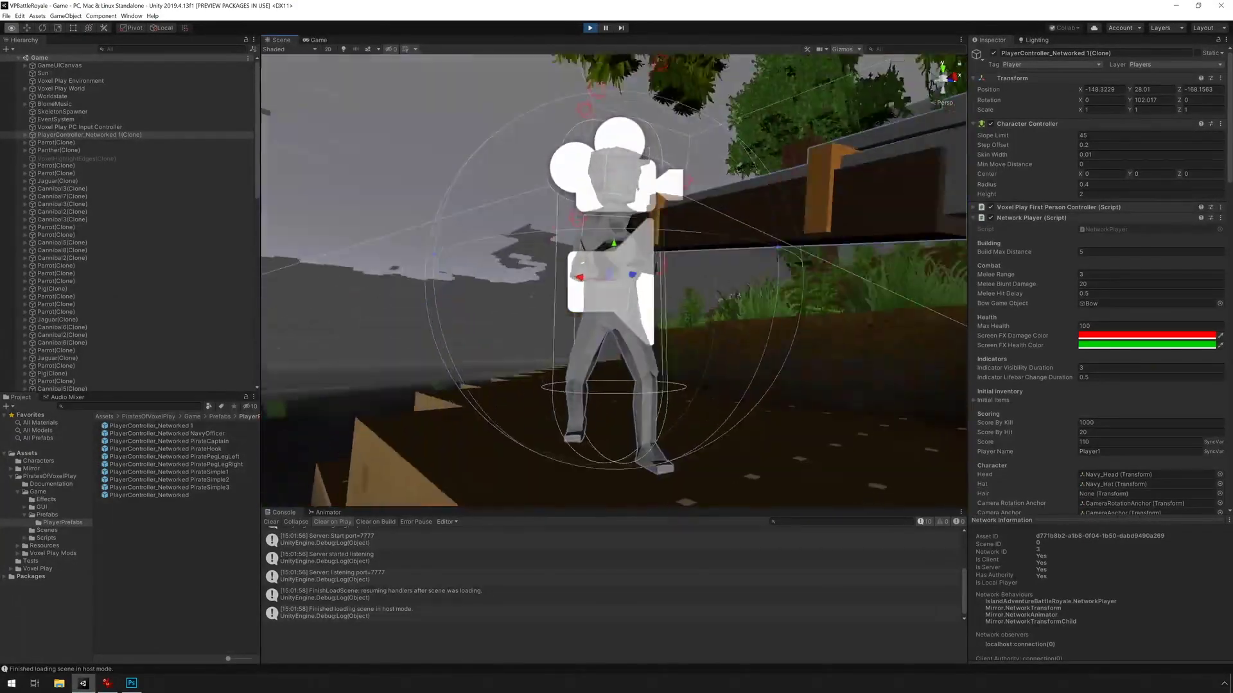